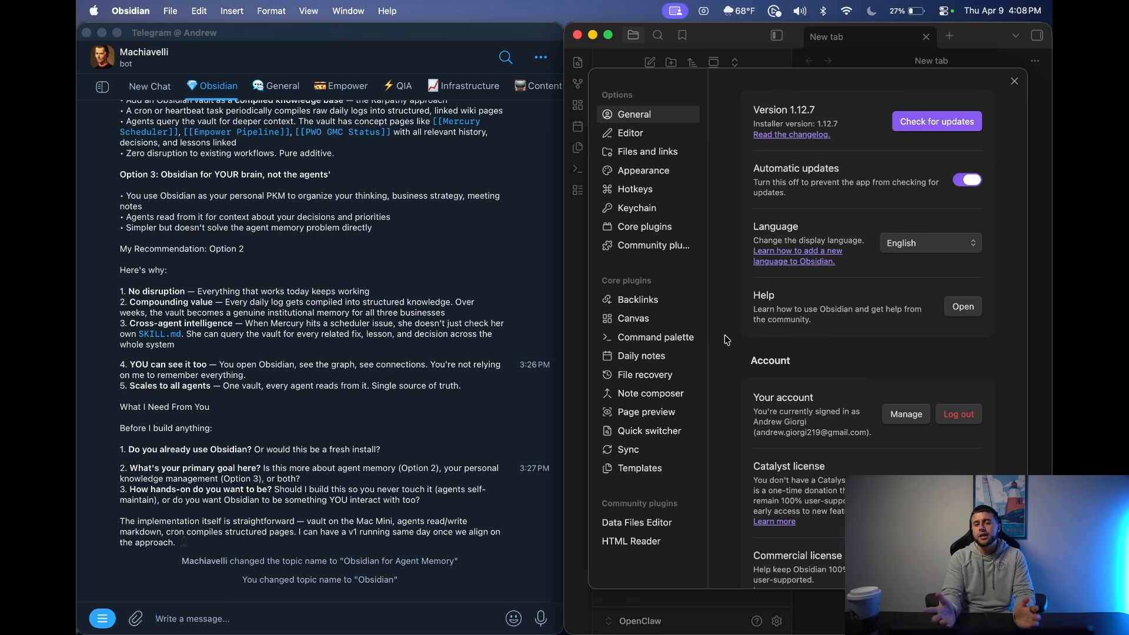
Review the General settings and the Sync settings, including the synced file types and the vault configuration sync options.
scroll(727, 340, down, 3)
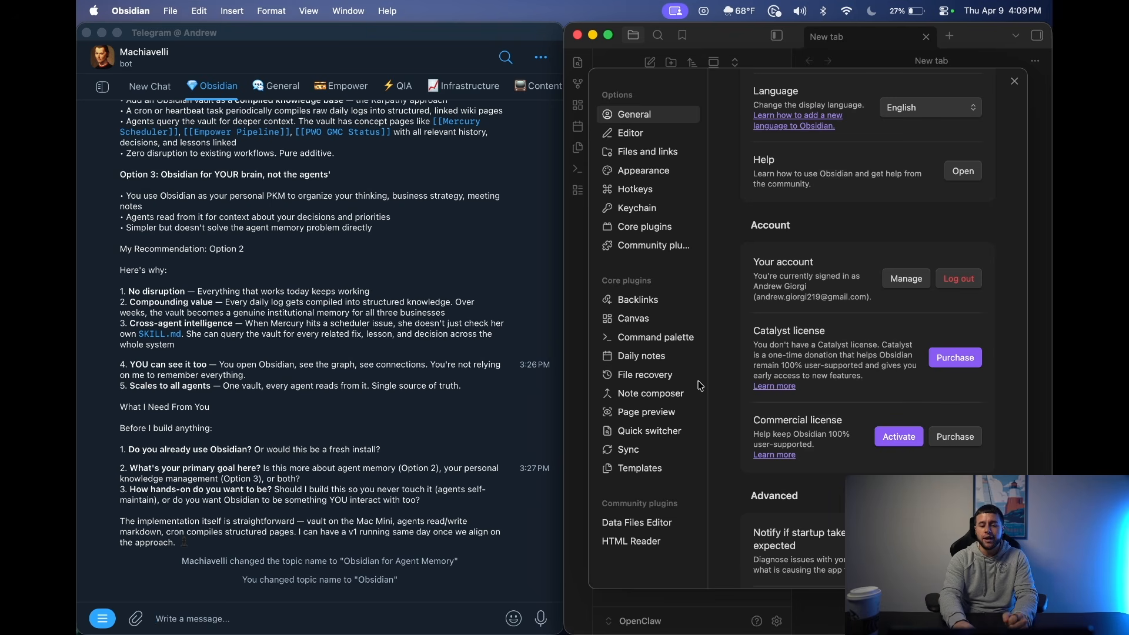
click(651, 456)
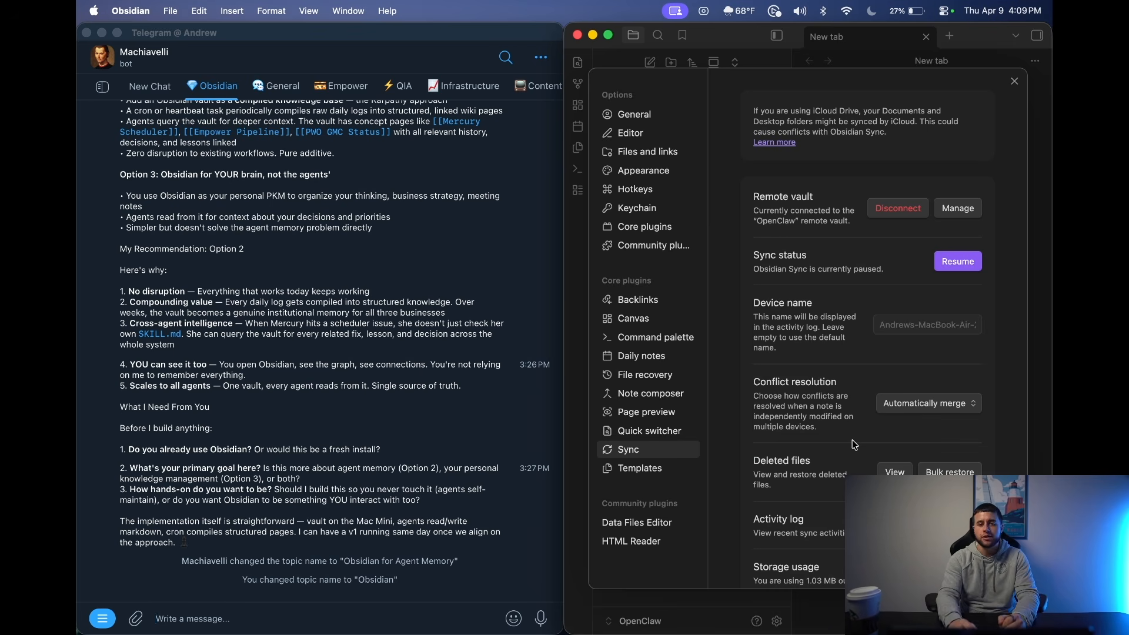
scroll(854, 445, down, 15)
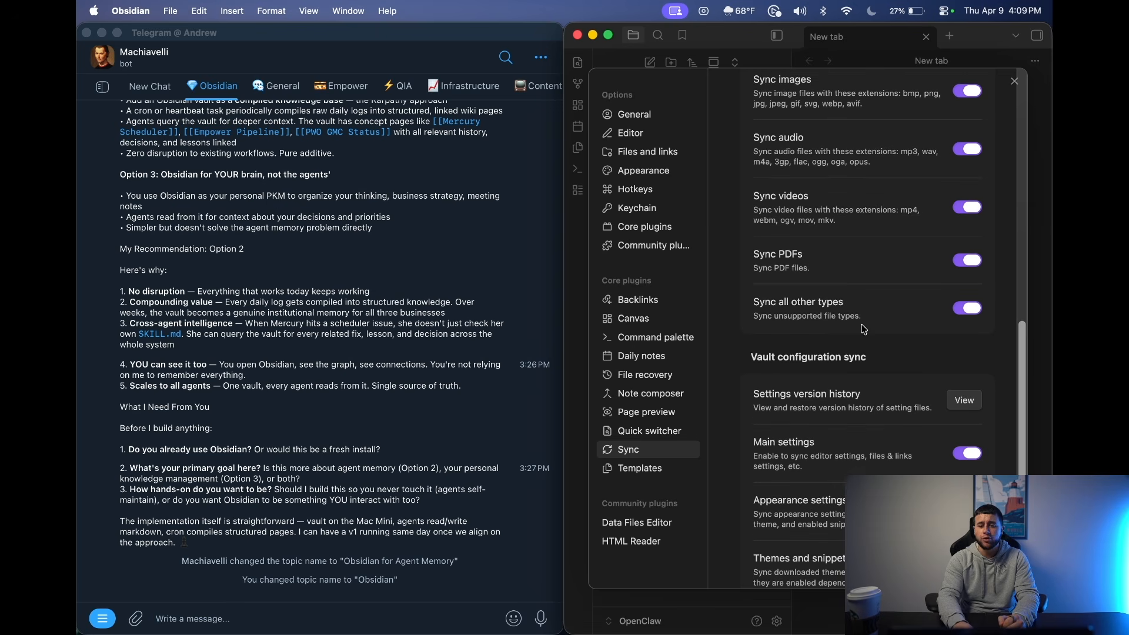
scroll(835, 323, up, 5)
scroll(766, 336, down, 5)
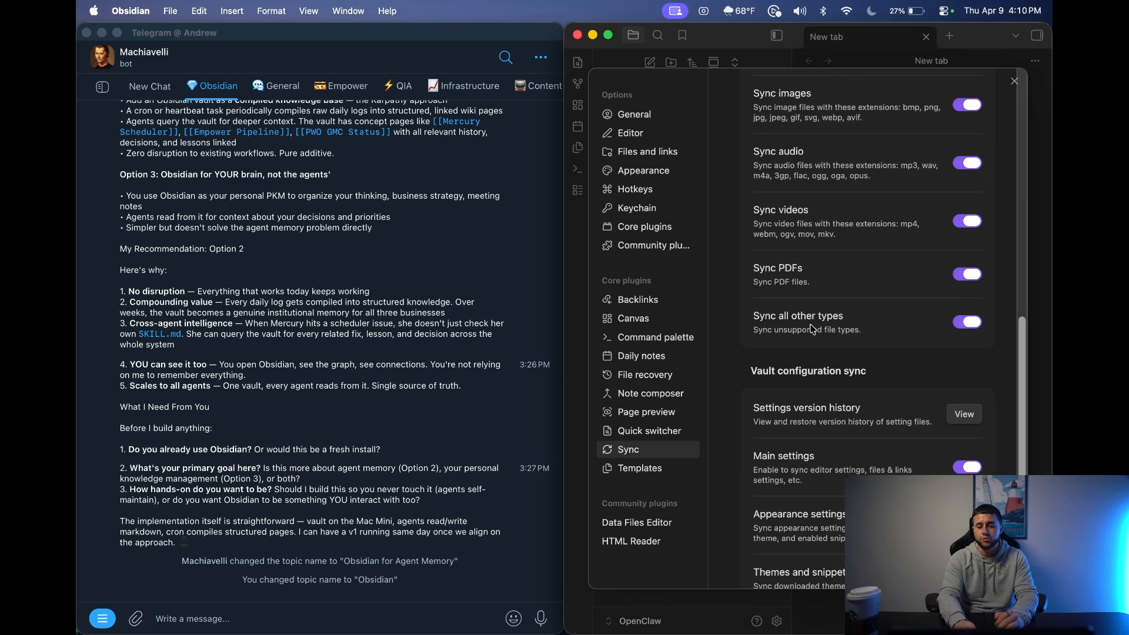
scroll(813, 328, down, 1)
scroll(812, 328, down, 8)
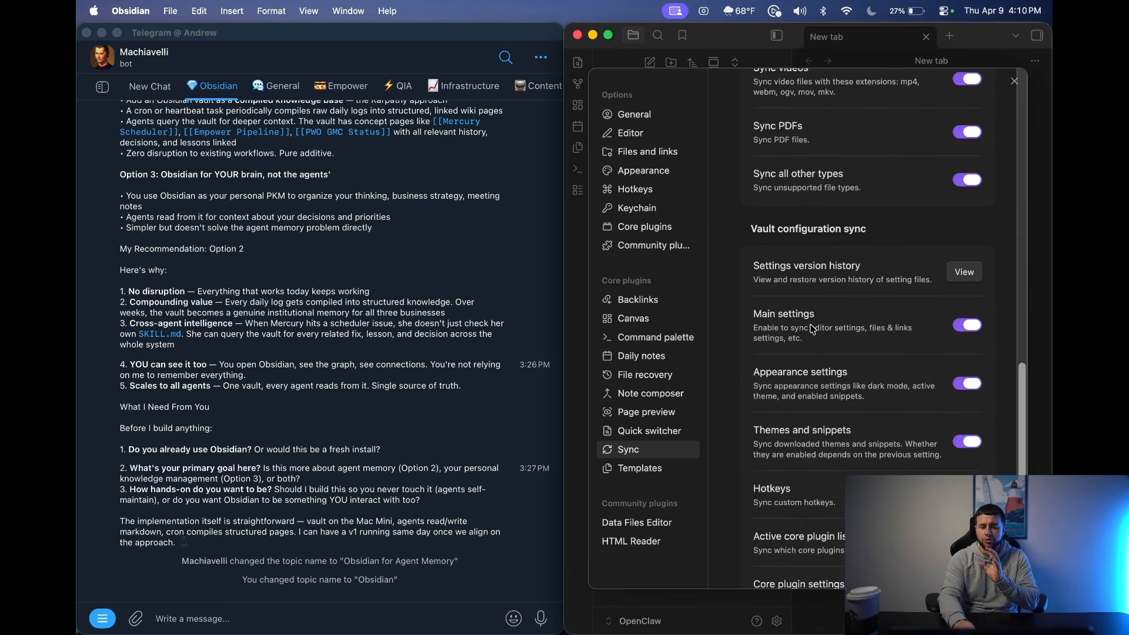
scroll(812, 329, up, 15)
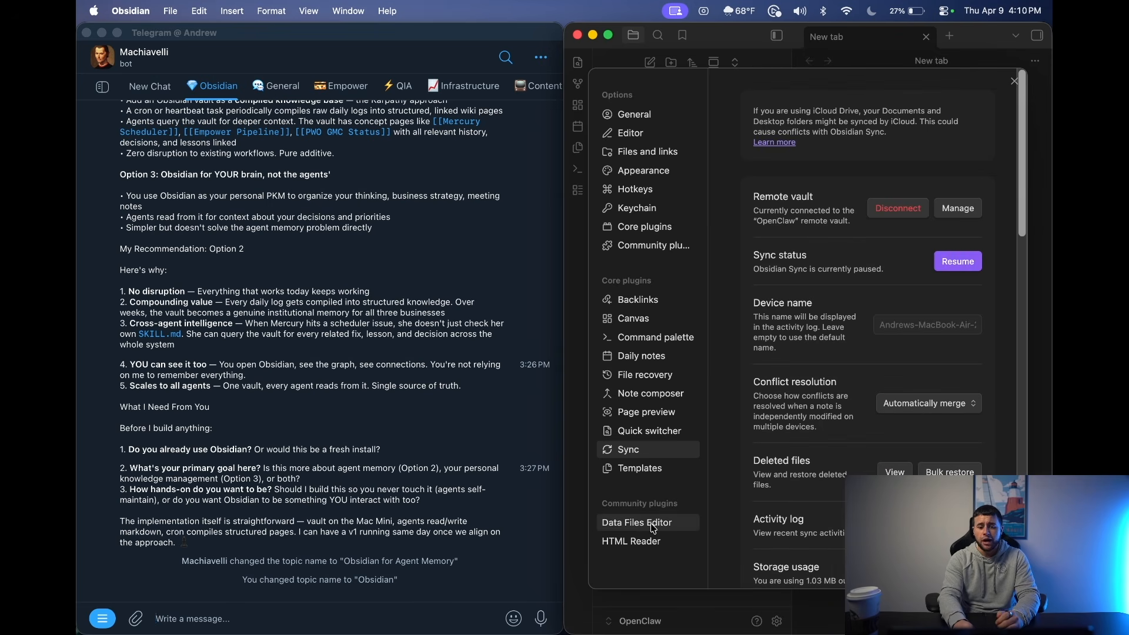
Review the Data Files Editor options, search the community plugins for "data files editor", and clear the search and leave the plugin browser.
click(630, 527)
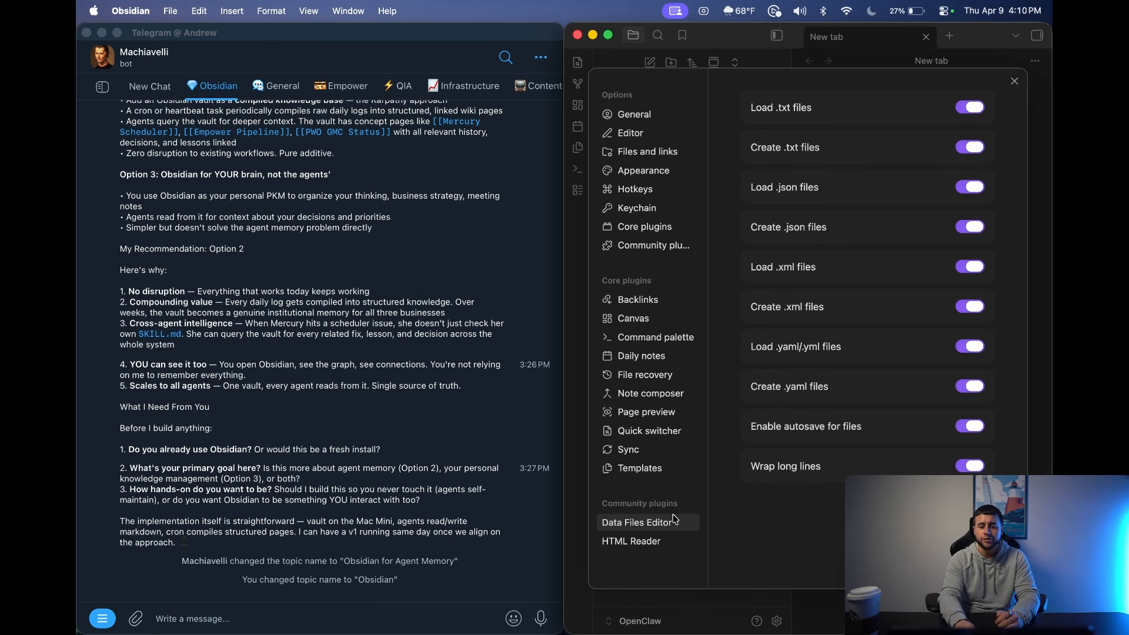
click(654, 249)
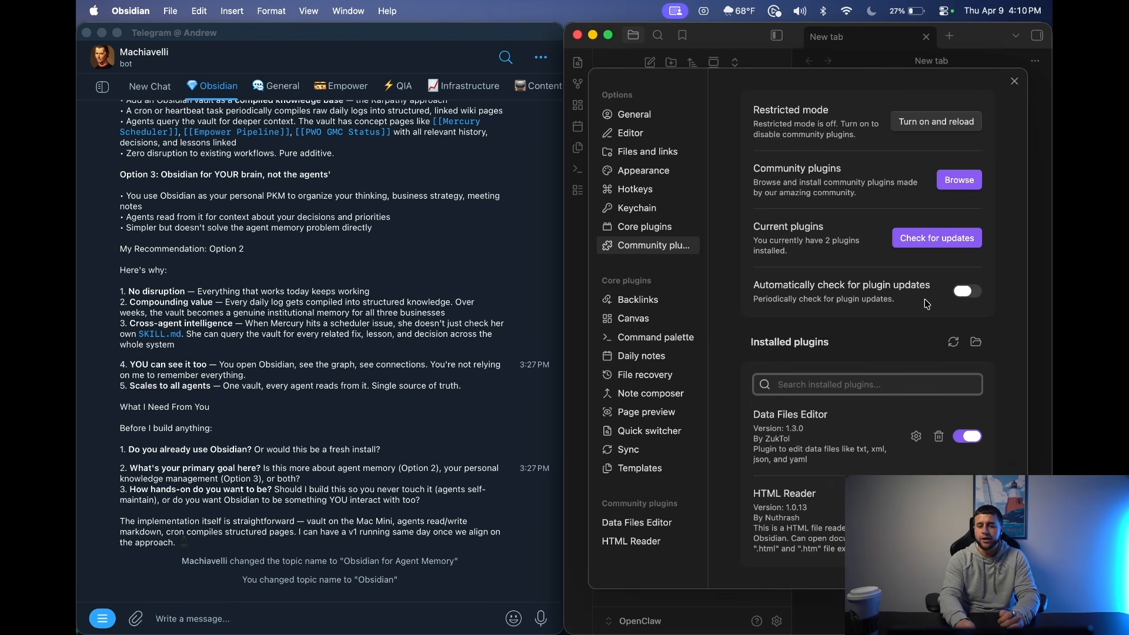
click(956, 181)
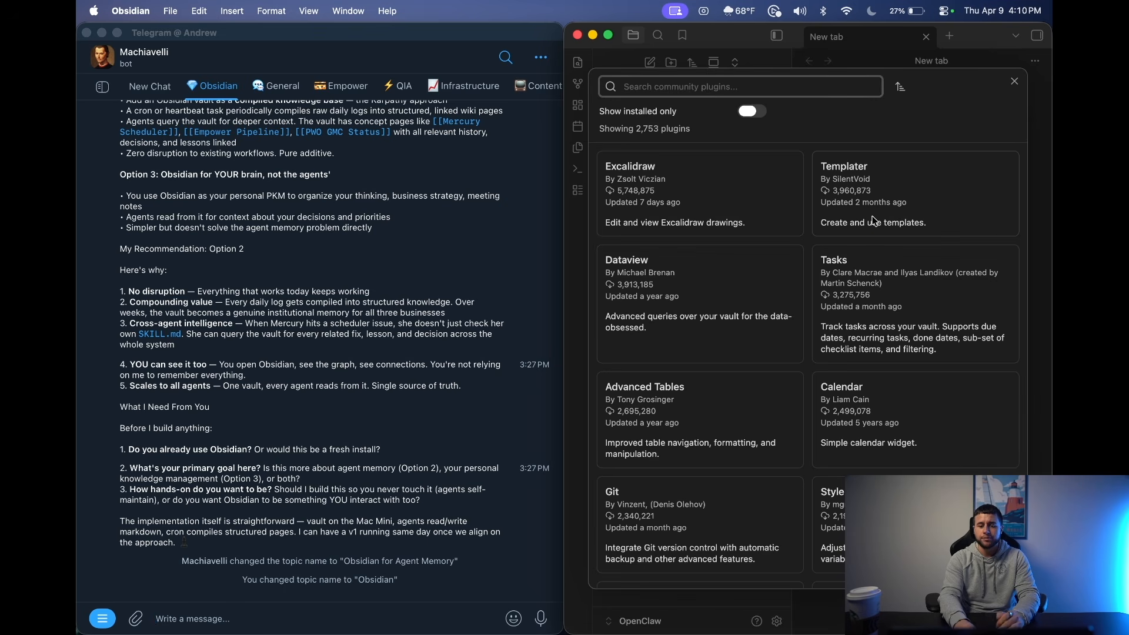
text(data files efi)
key(BackSpace)
key(BackSpace)
text(ditor)
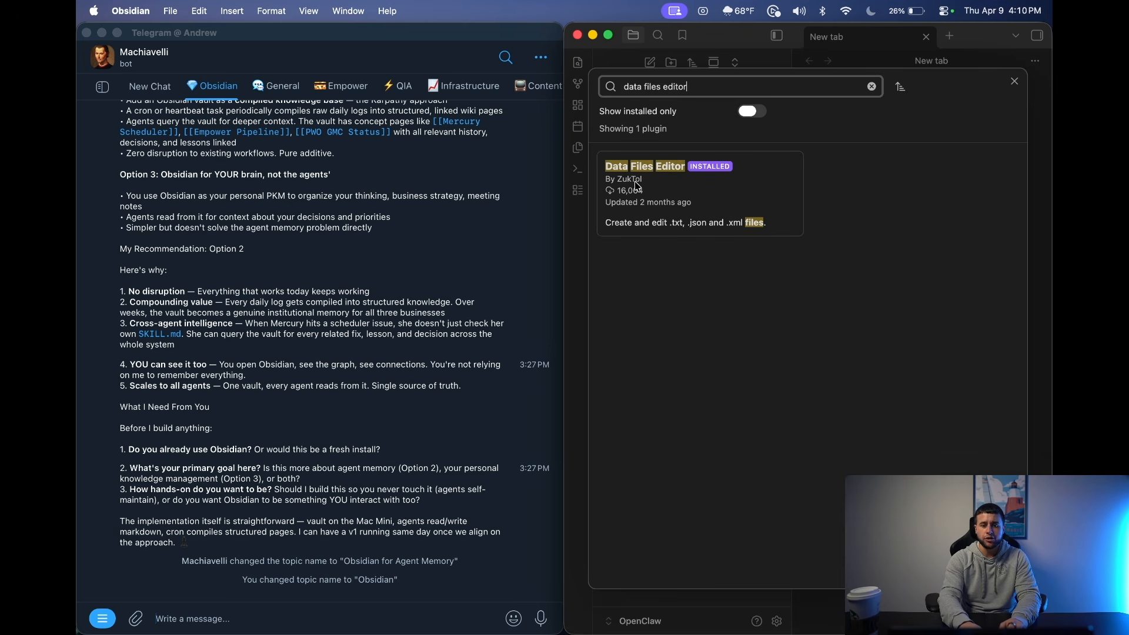
click(872, 86)
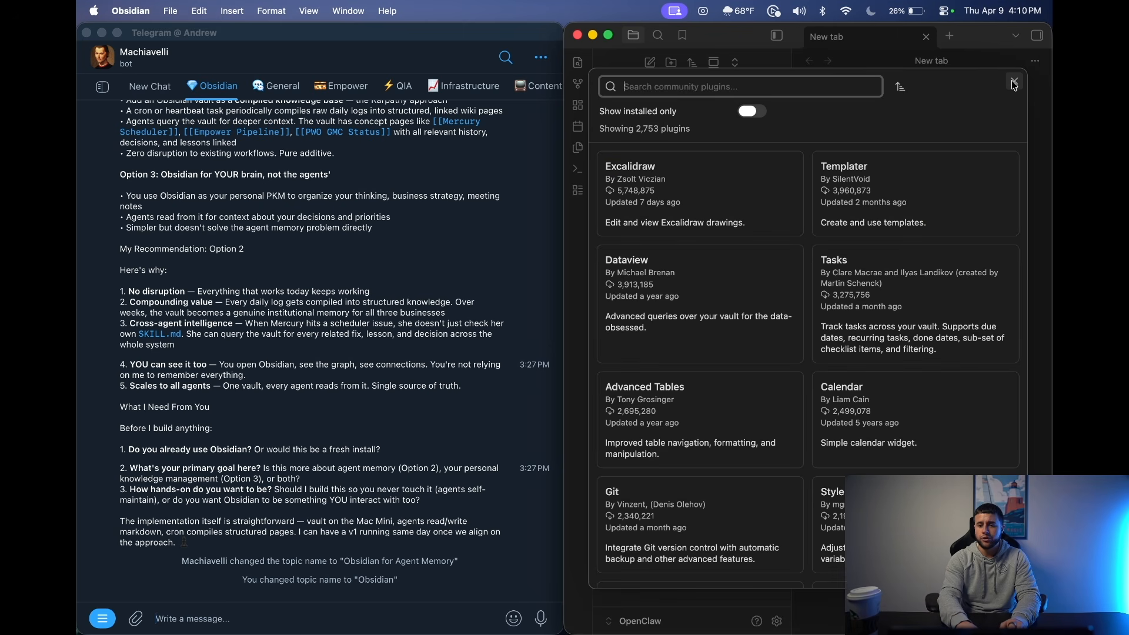
click(1014, 83)
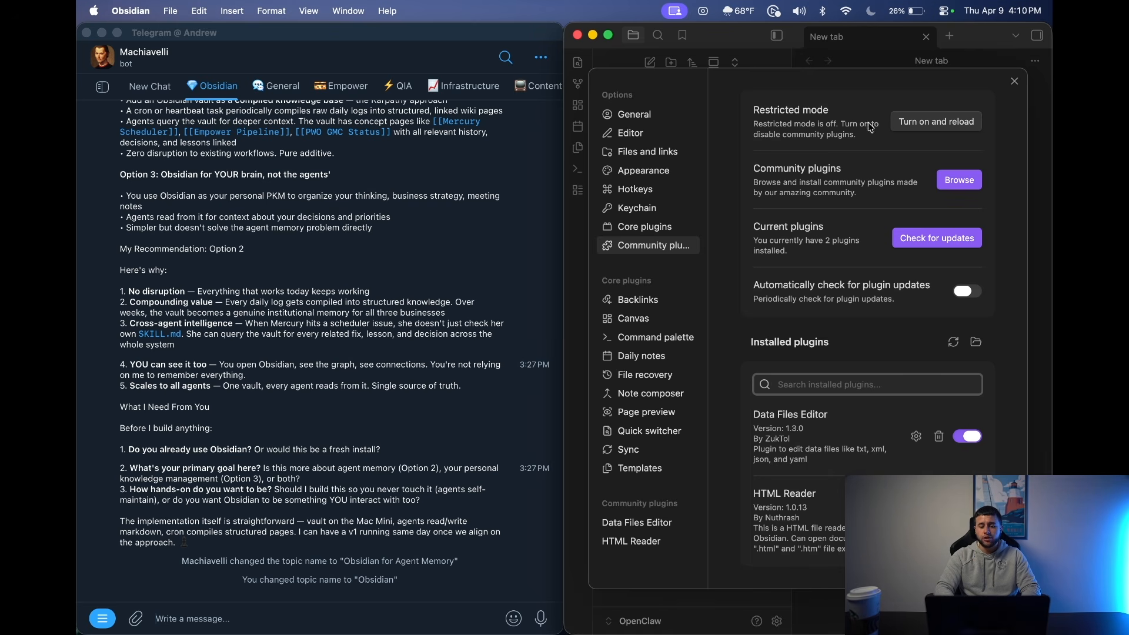
Resume syncing of the OpenClaw vault and review its selective sync and vault configuration sync options.
click(640, 451)
scroll(812, 465, down, 5)
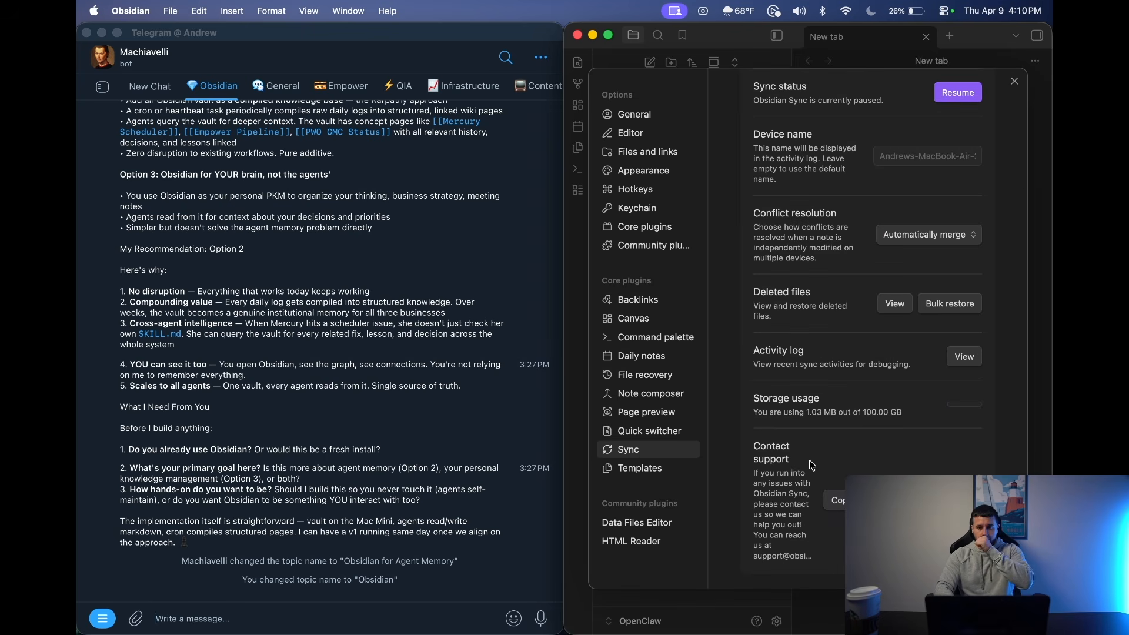
scroll(812, 465, up, 5)
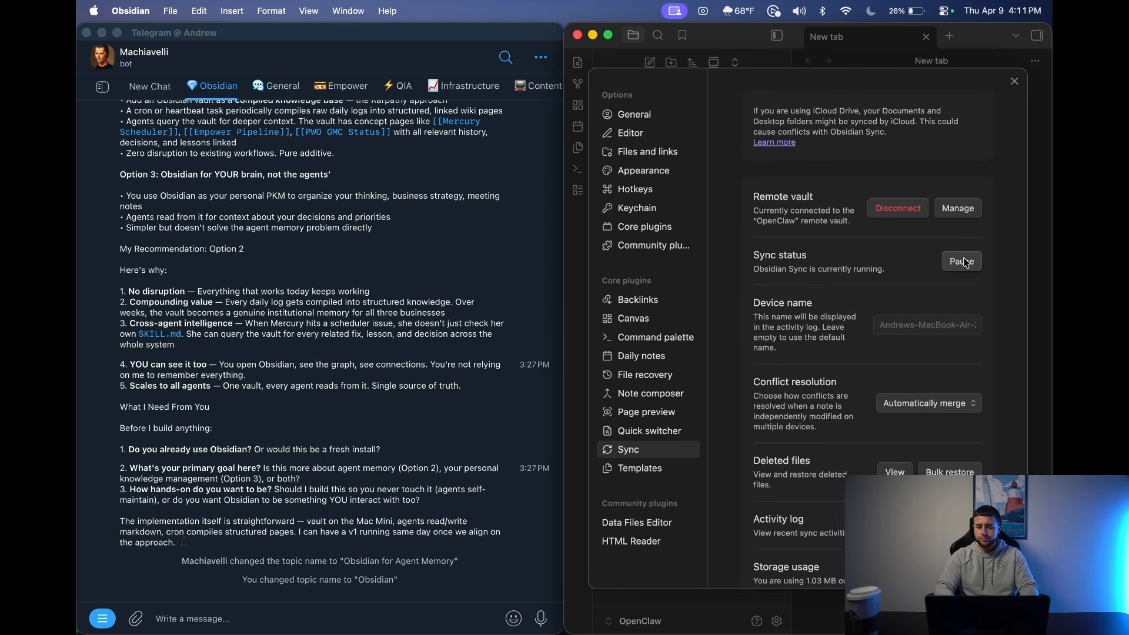
scroll(825, 343, down, 13)
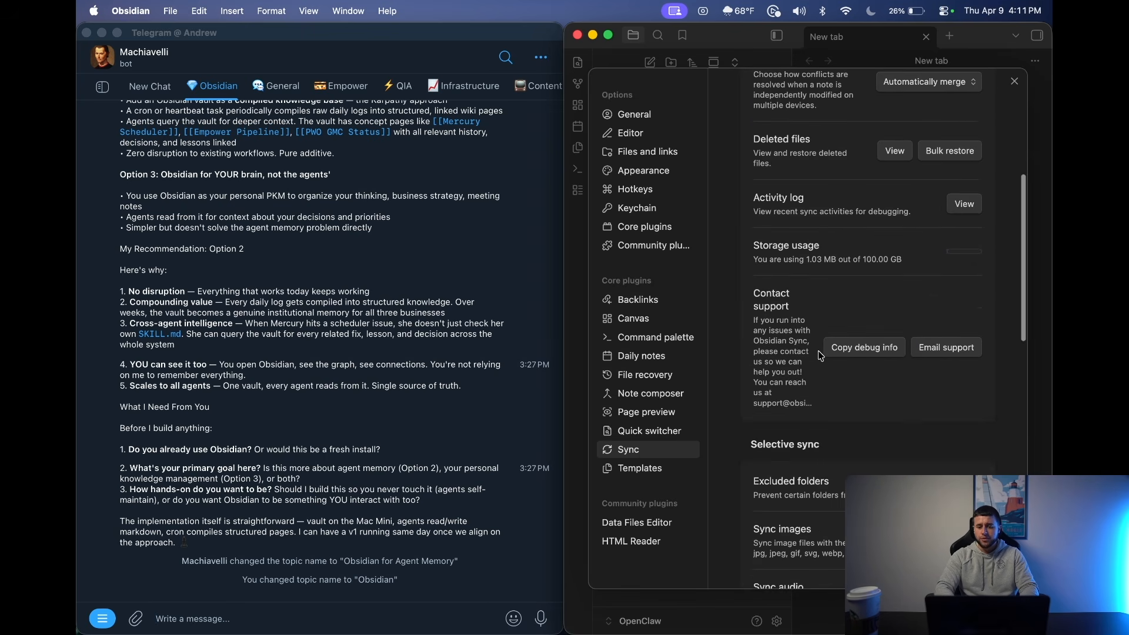
scroll(821, 356, down, 15)
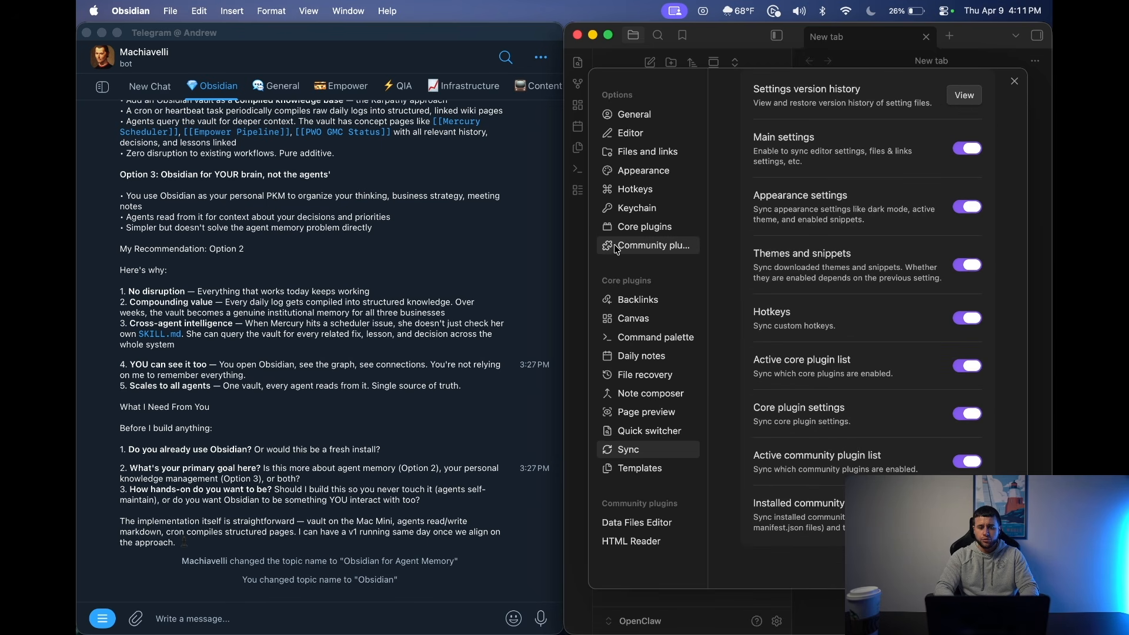
Review the community plugin settings and the list of installed plugins.
click(678, 247)
scroll(819, 314, down, 1)
scroll(817, 310, up, 1)
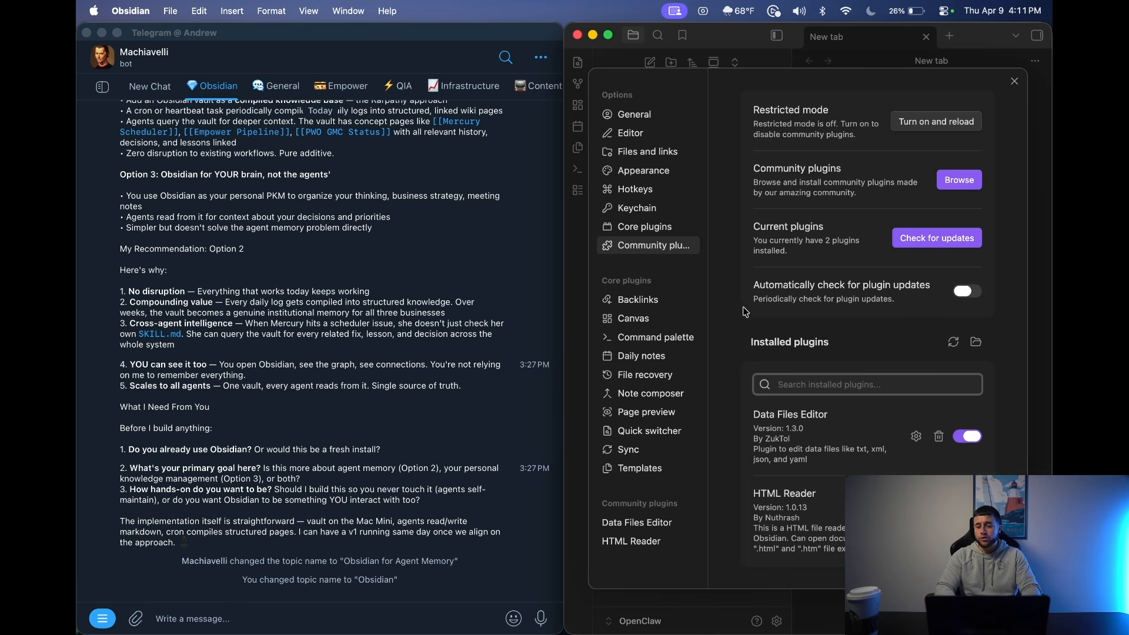
scroll(744, 358, down, 1)
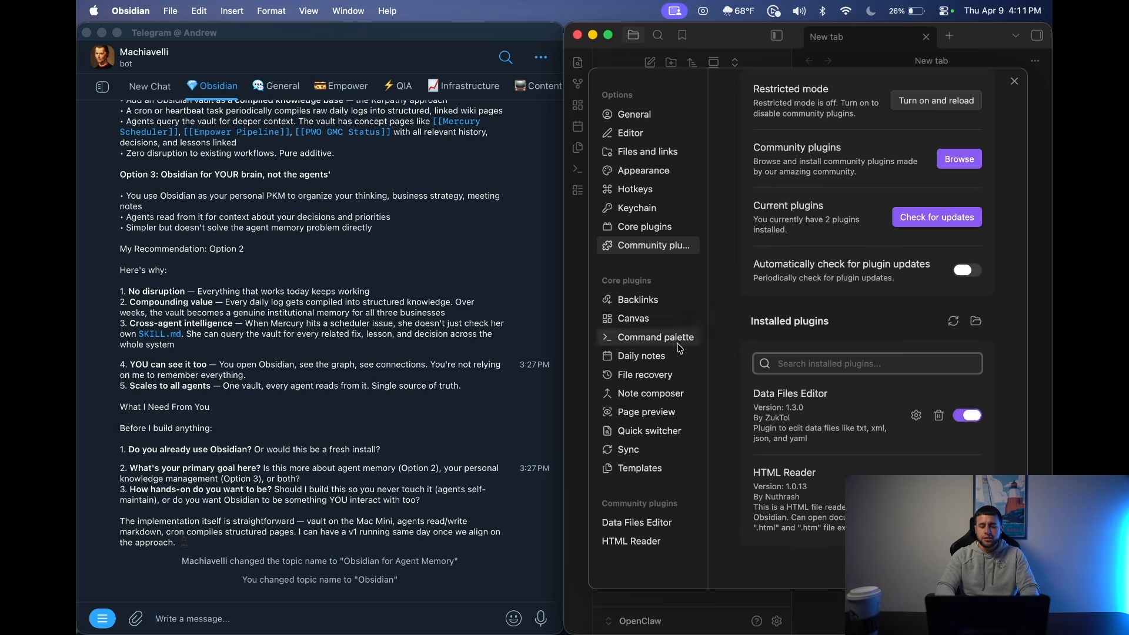
Go through the vault configuration sync options again, including the core and community plugin entries, and return to the sync status.
click(644, 456)
scroll(807, 534, down, 15)
scroll(807, 534, up, 1)
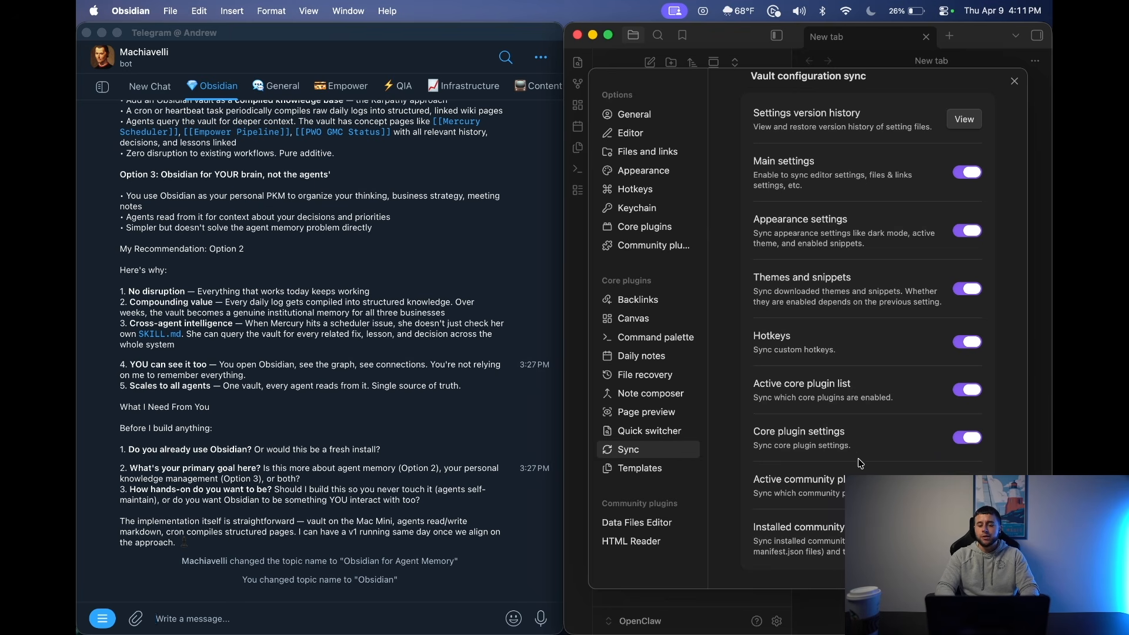
scroll(858, 459, up, 3)
scroll(858, 458, up, 5)
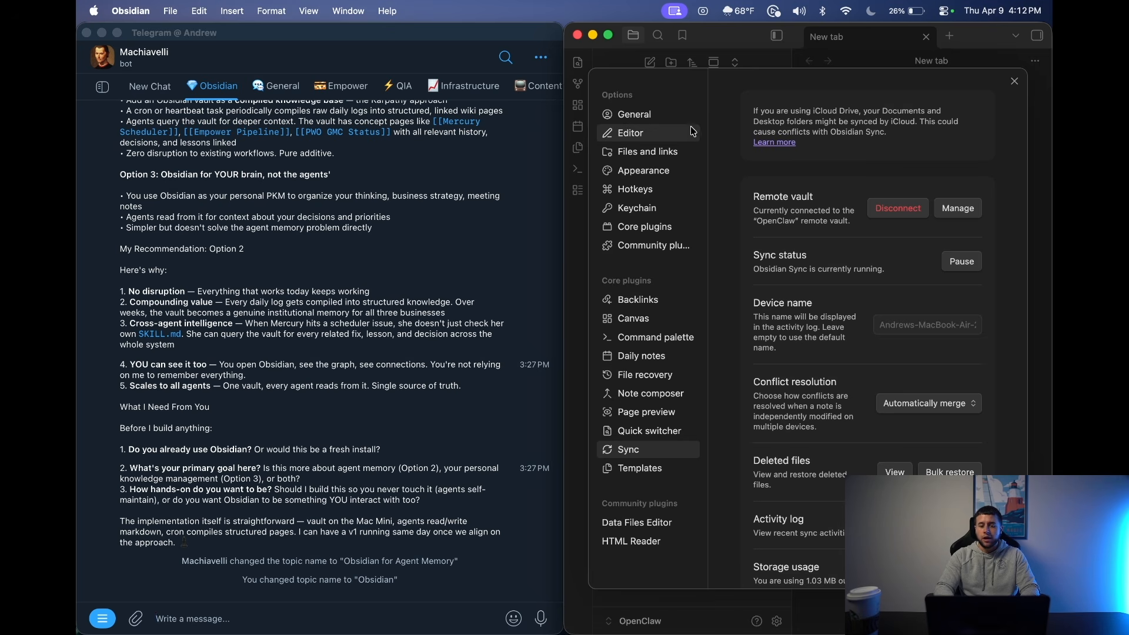
Look over the Files and links settings and the General settings, and close the settings window.
click(668, 151)
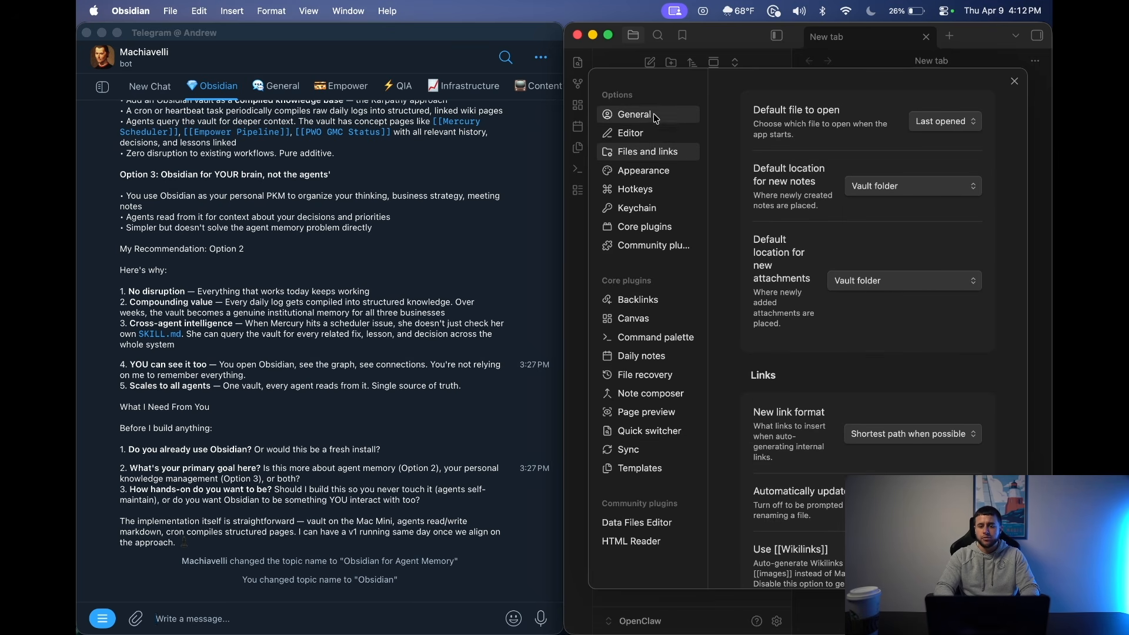
click(647, 113)
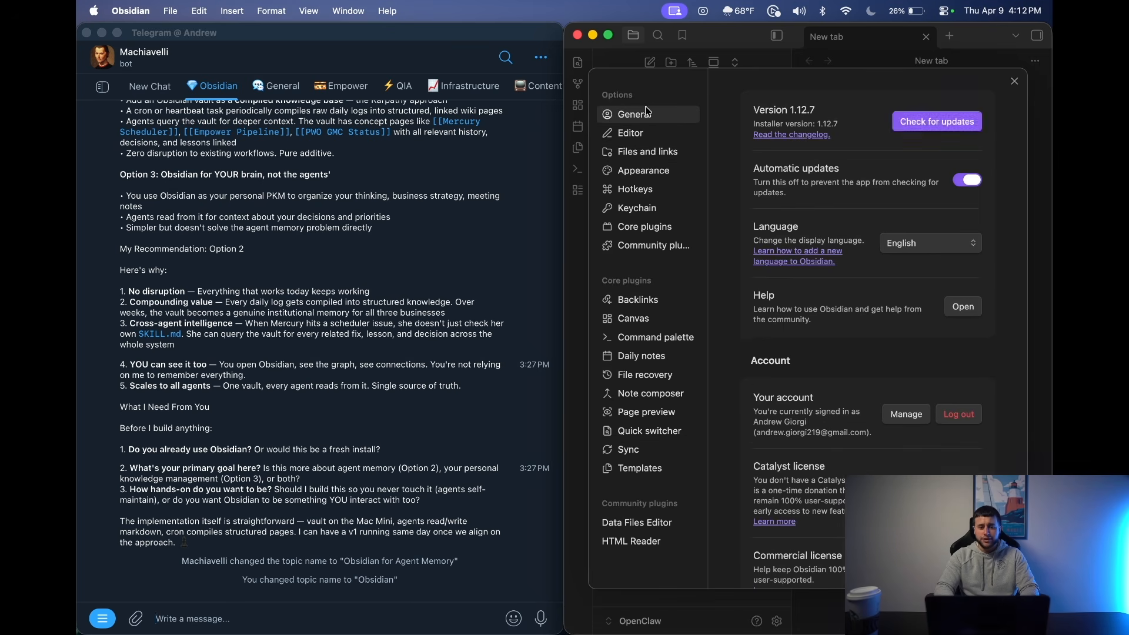
click(1015, 82)
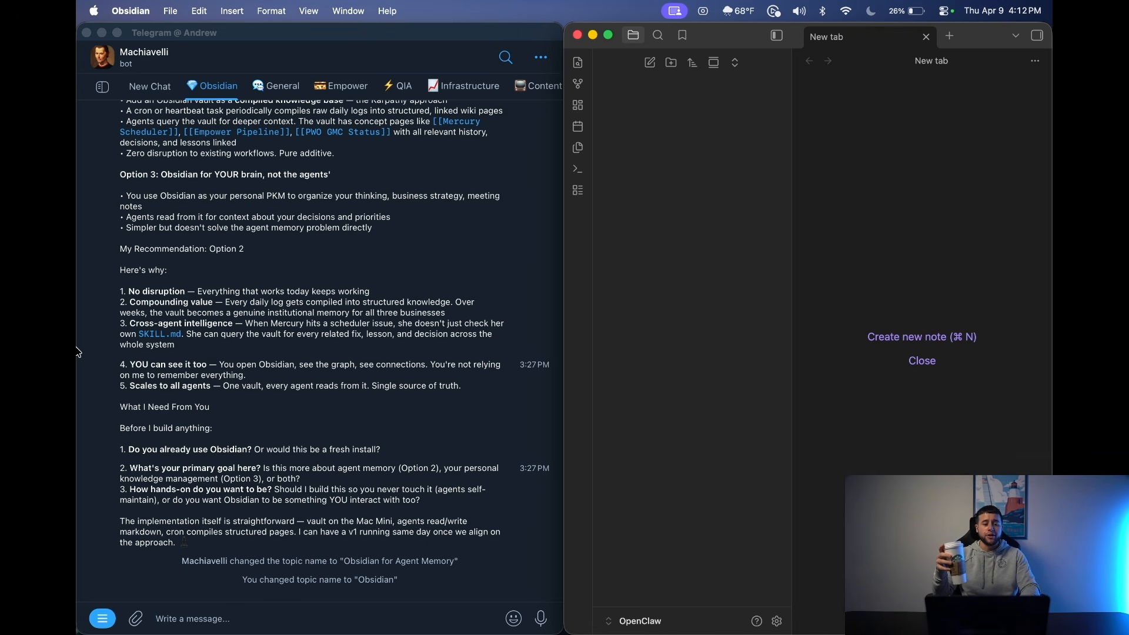
Go back to the opening request of the Obsidian topic in the Machiavelli bot chat in Telegram.
scroll(247, 302, up, 10)
scroll(247, 302, up, 3)
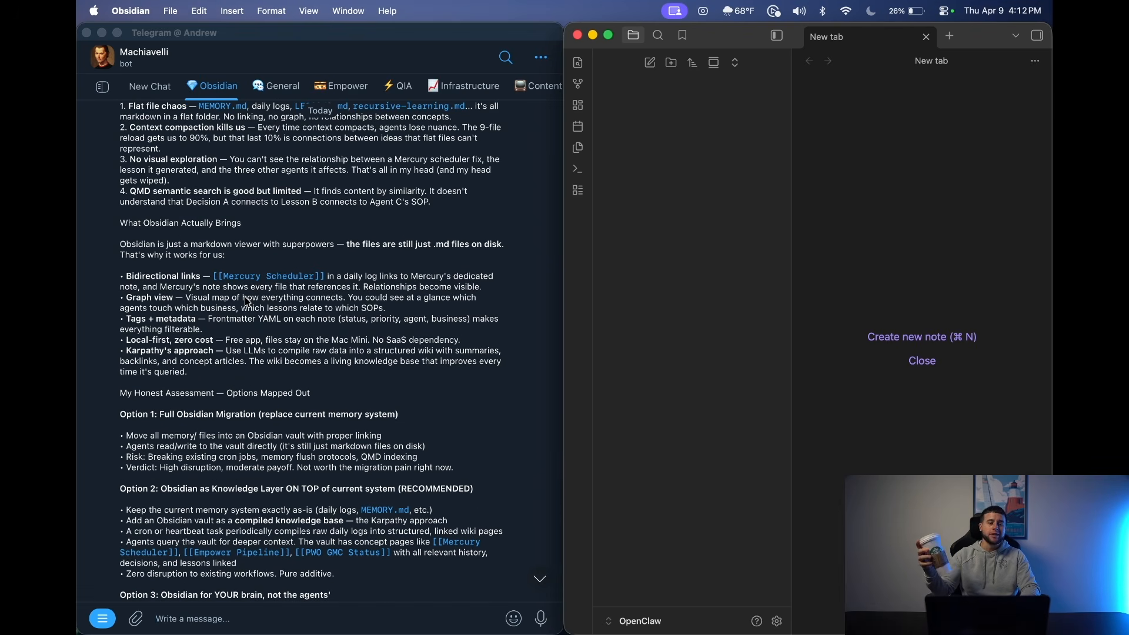
scroll(247, 302, up, 5)
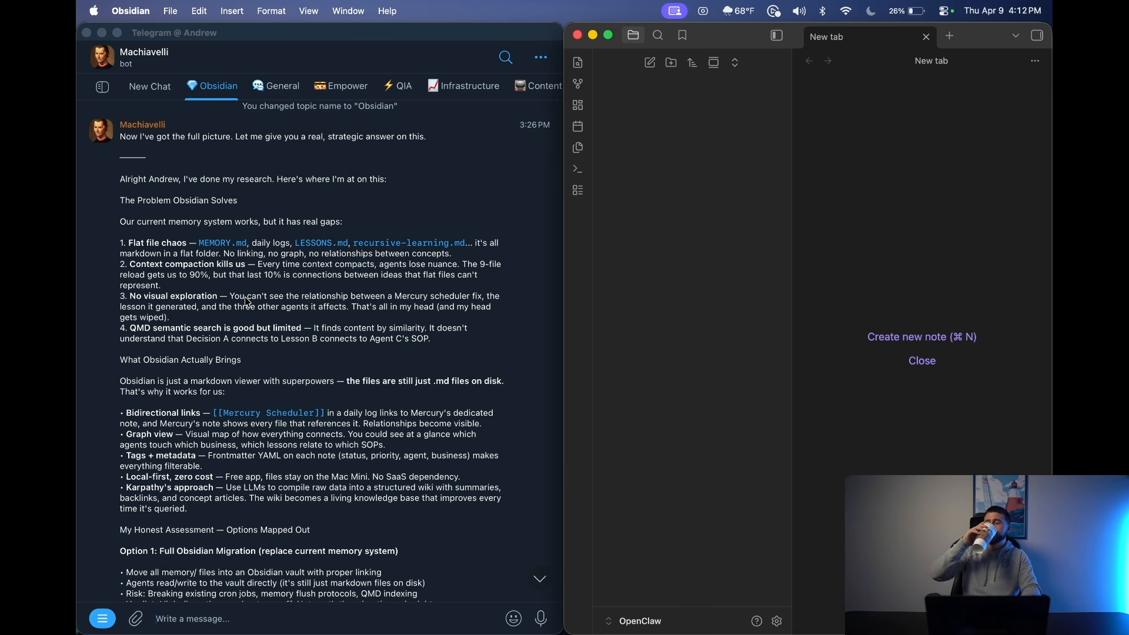
scroll(247, 301, up, 7)
scroll(247, 302, up, 1)
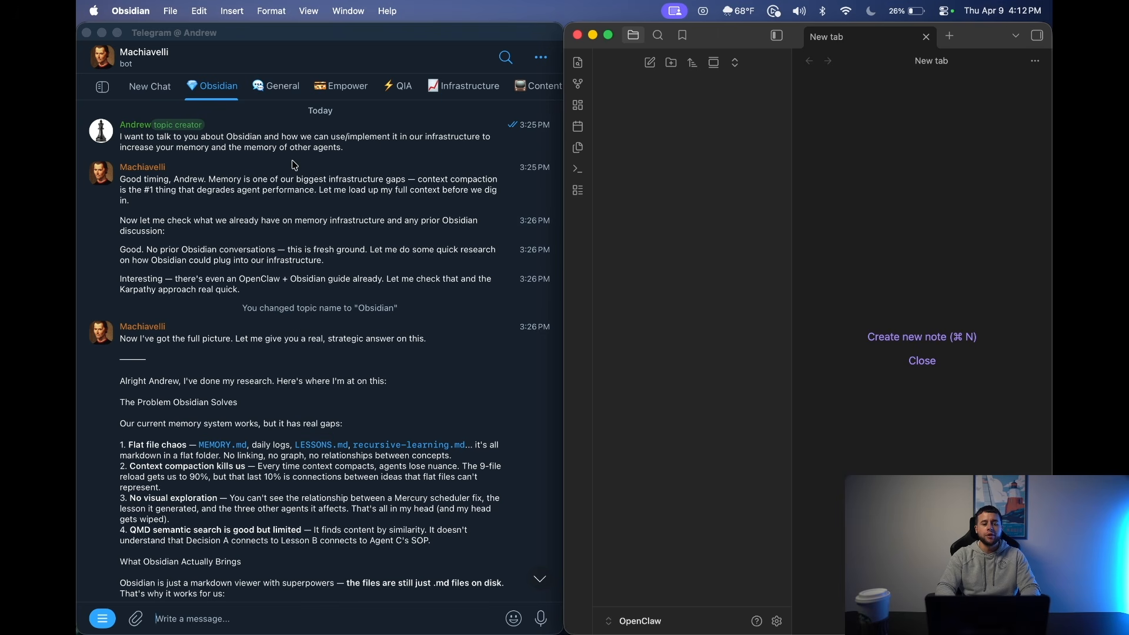
Read the bot's first replies about memory infrastructure and the beginning of its strategic answer.
scroll(278, 181, down, 3)
scroll(277, 181, down, 1)
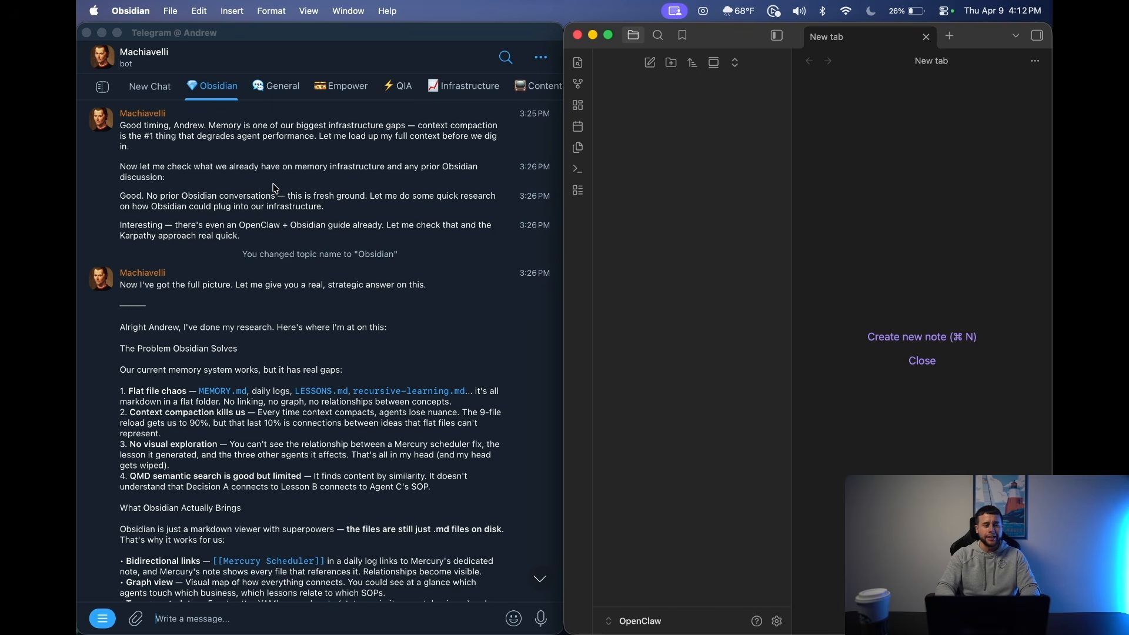
scroll(276, 188, down, 5)
scroll(275, 188, up, 6)
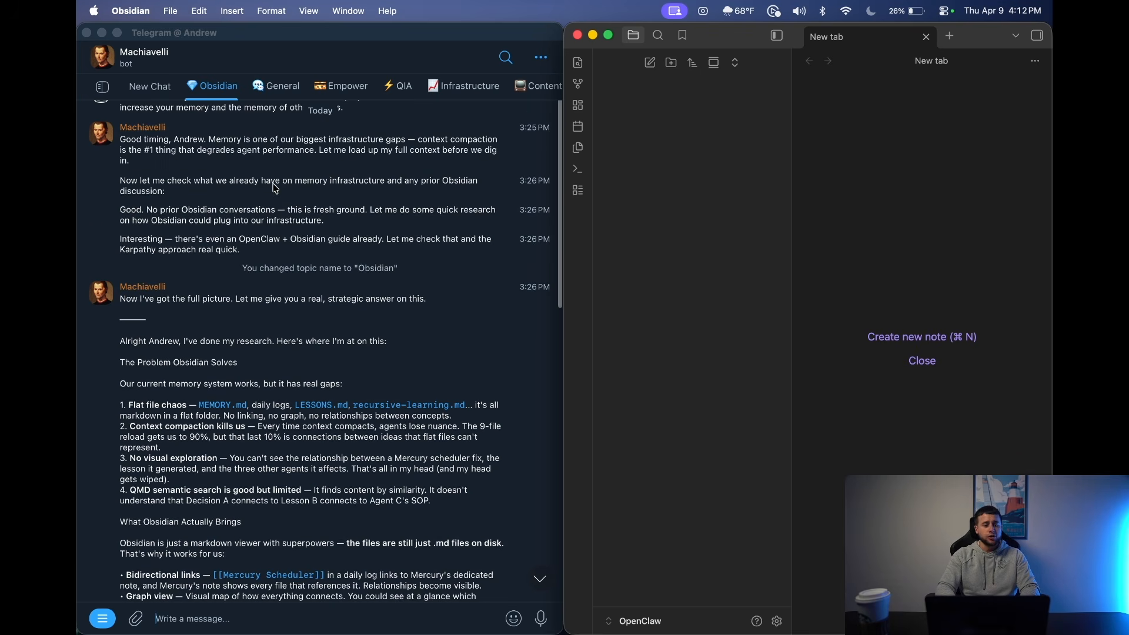
scroll(405, 228, down, 3)
scroll(405, 228, down, 4)
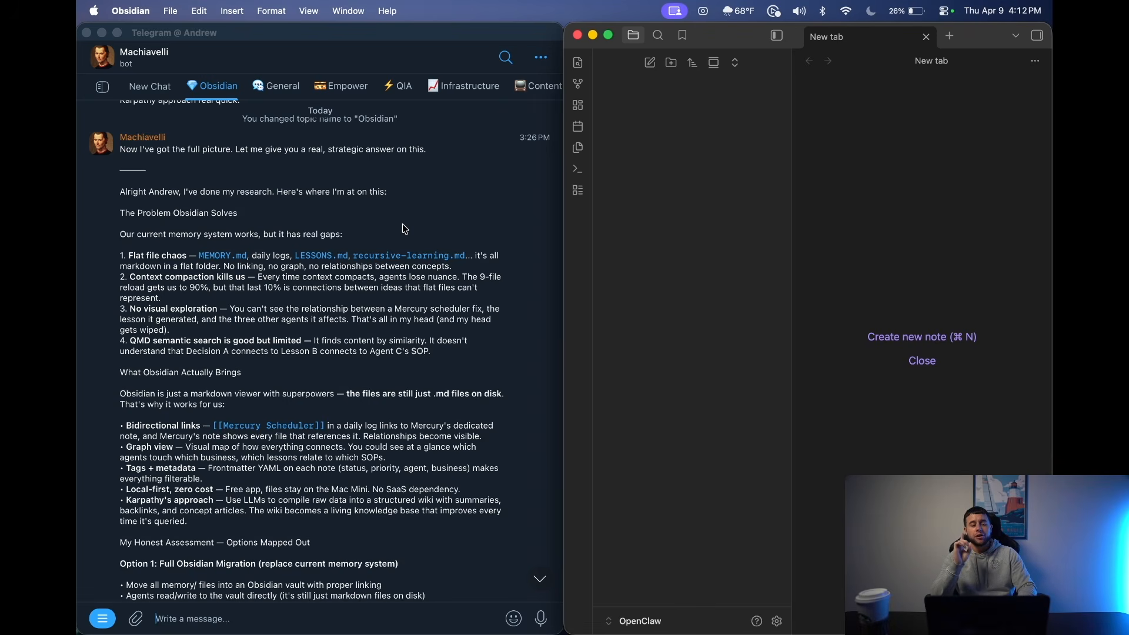
Examine the three Obsidian implementation options, the bot's recommendation and its closing questions.
scroll(405, 229, down, 20)
scroll(404, 229, up, 8)
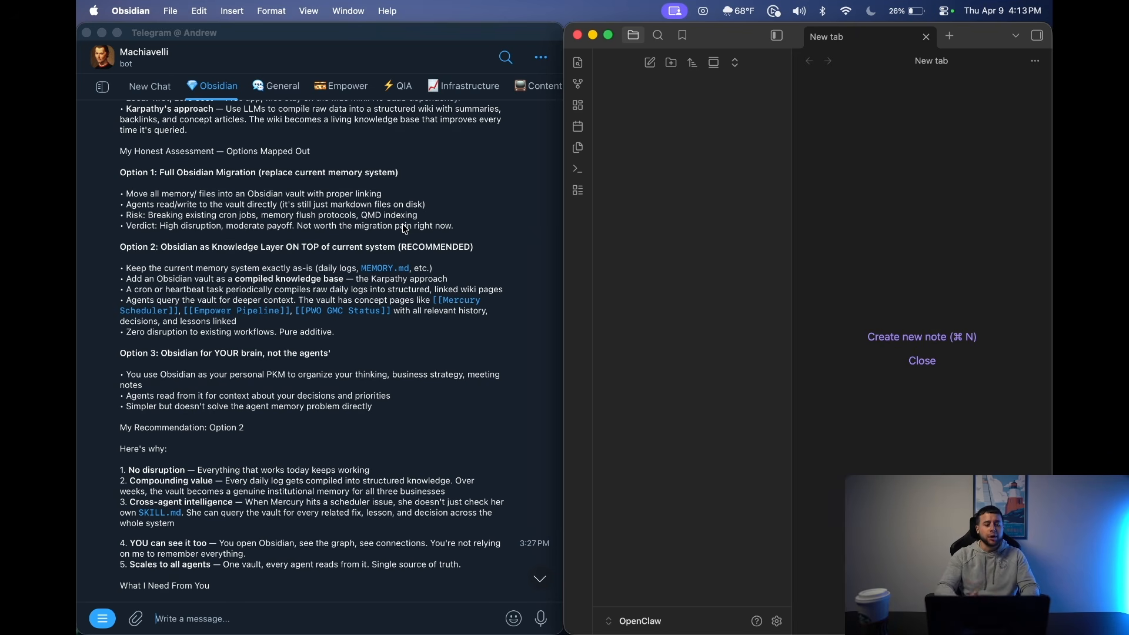
scroll(405, 229, up, 2)
scroll(405, 229, up, 10)
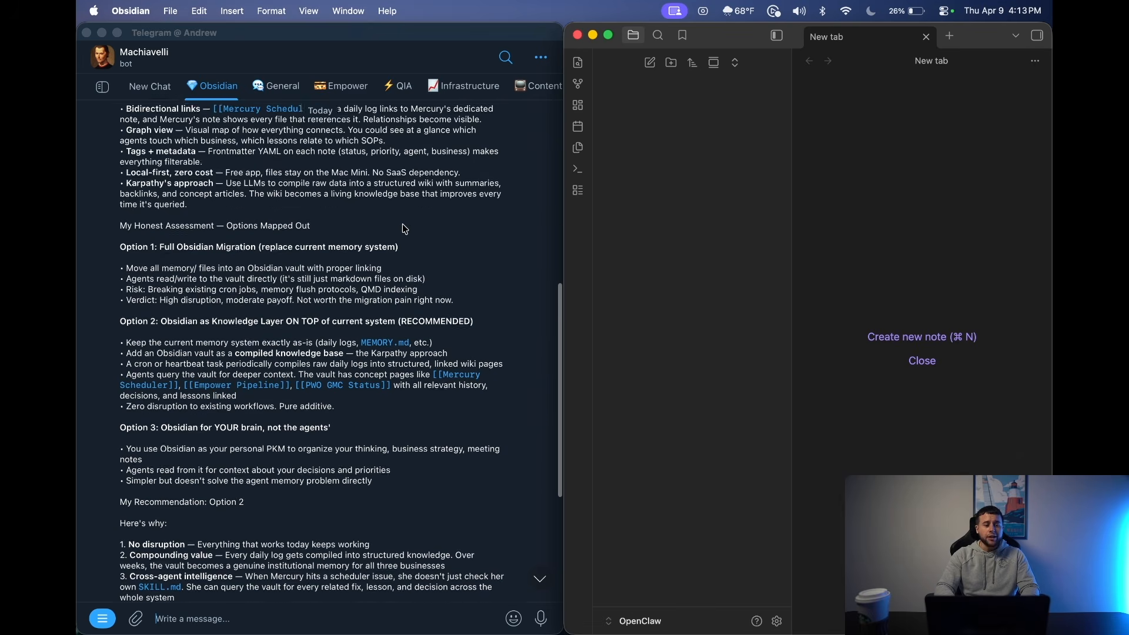
scroll(406, 229, up, 2)
scroll(405, 229, down, 2)
scroll(404, 229, down, 15)
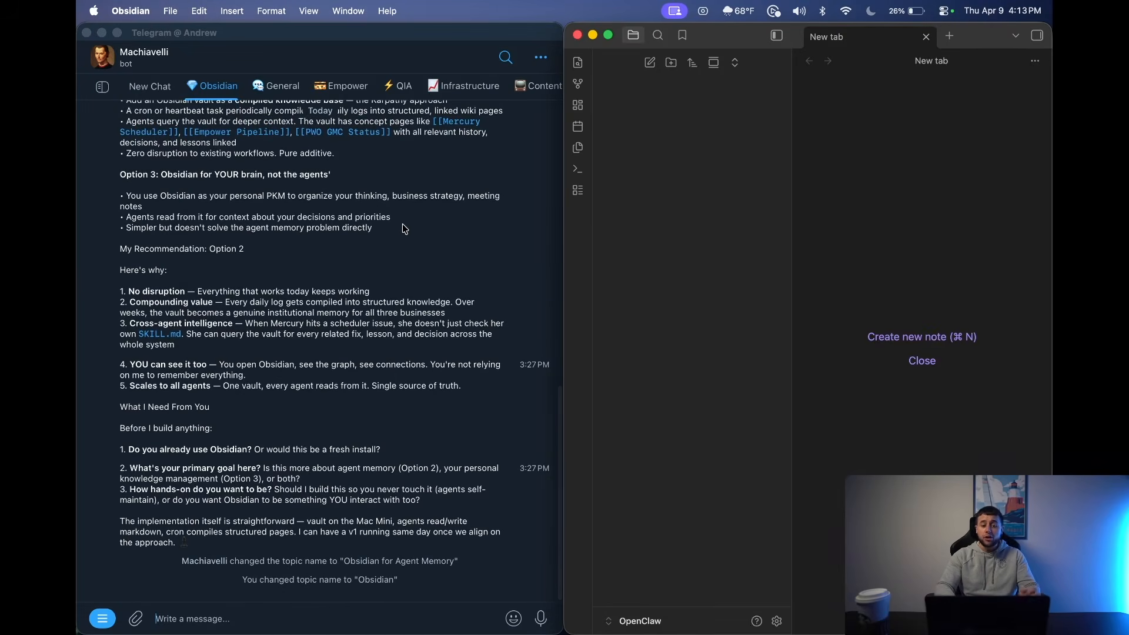
Examine the sections "The Problem Obsidian Solves" and "What Obsidian Actually Brings" in the bot's answer.
scroll(404, 229, up, 15)
scroll(405, 229, up, 5)
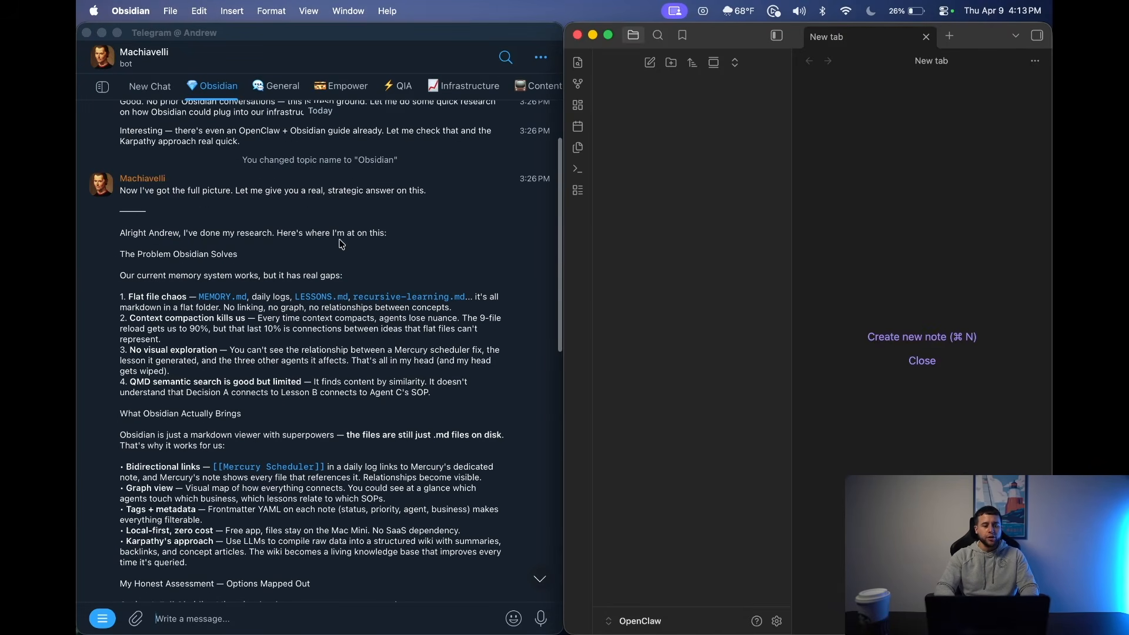
scroll(310, 265, down, 3)
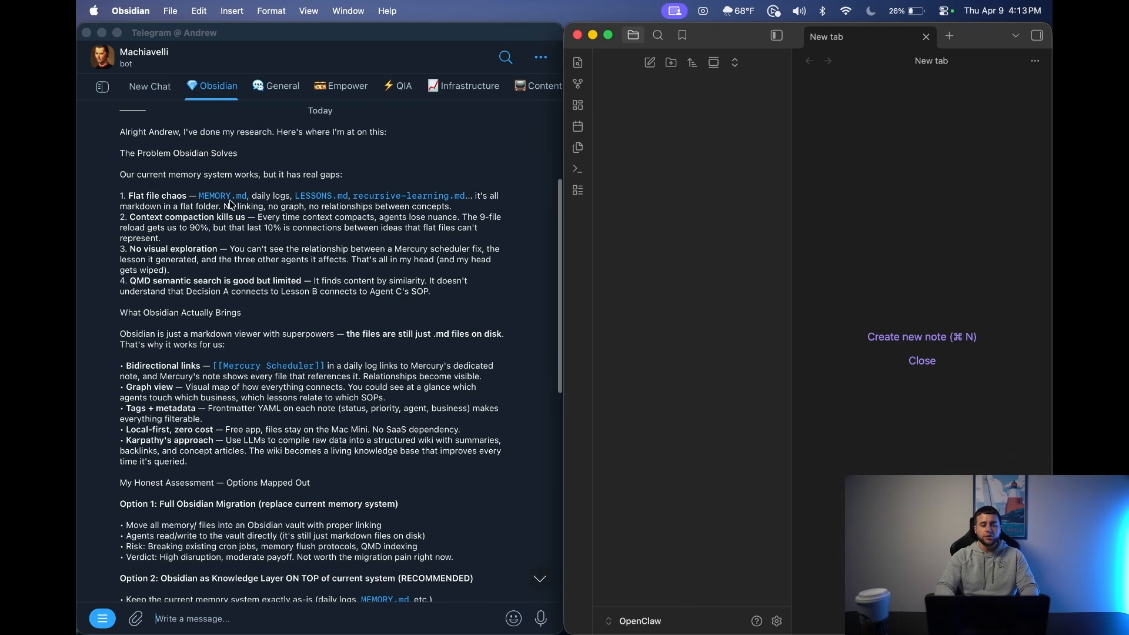
scroll(187, 238, down, 1)
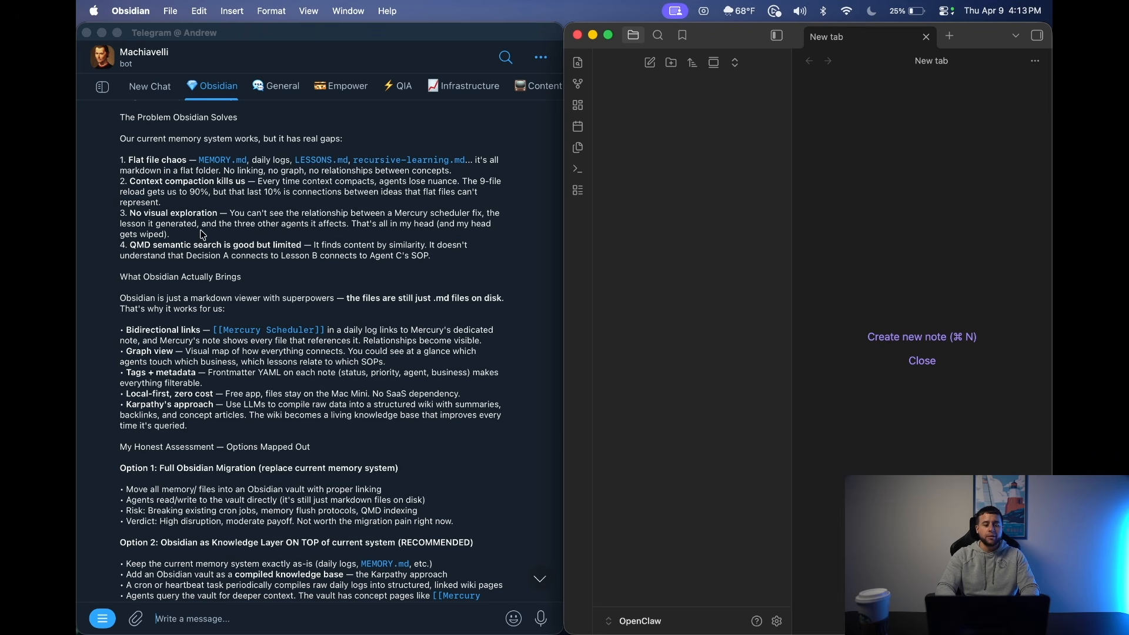
Read the list of memory-system gaps and the Obsidian benefits, from bidirectional links to Karpathy's approach, in the bot's answer.
scroll(205, 236, down, 2)
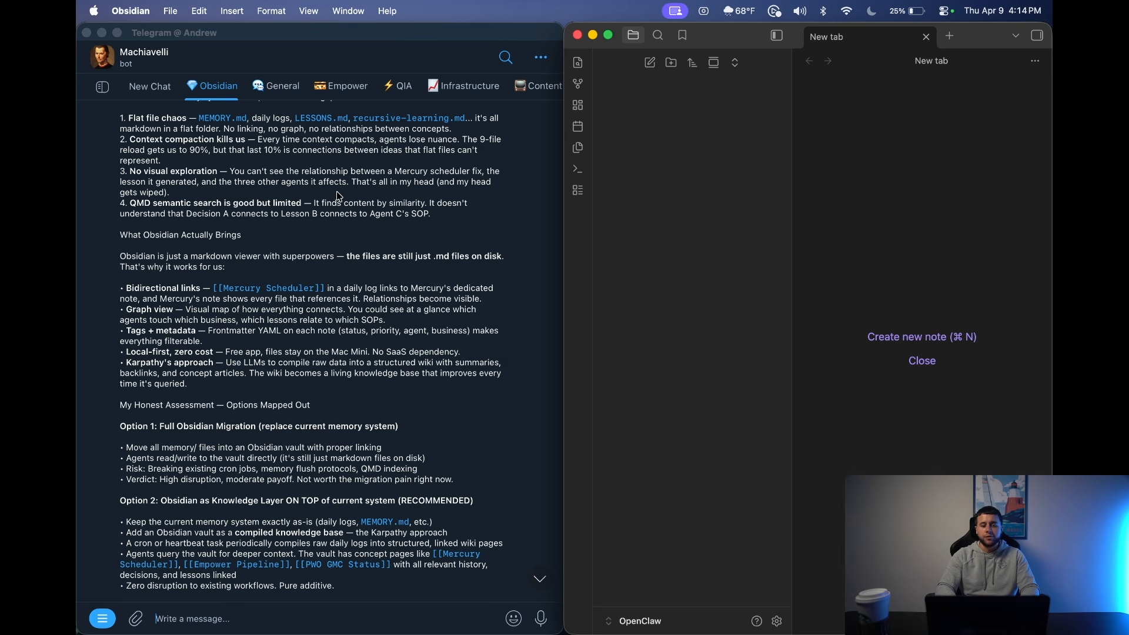
scroll(294, 186, down, 2)
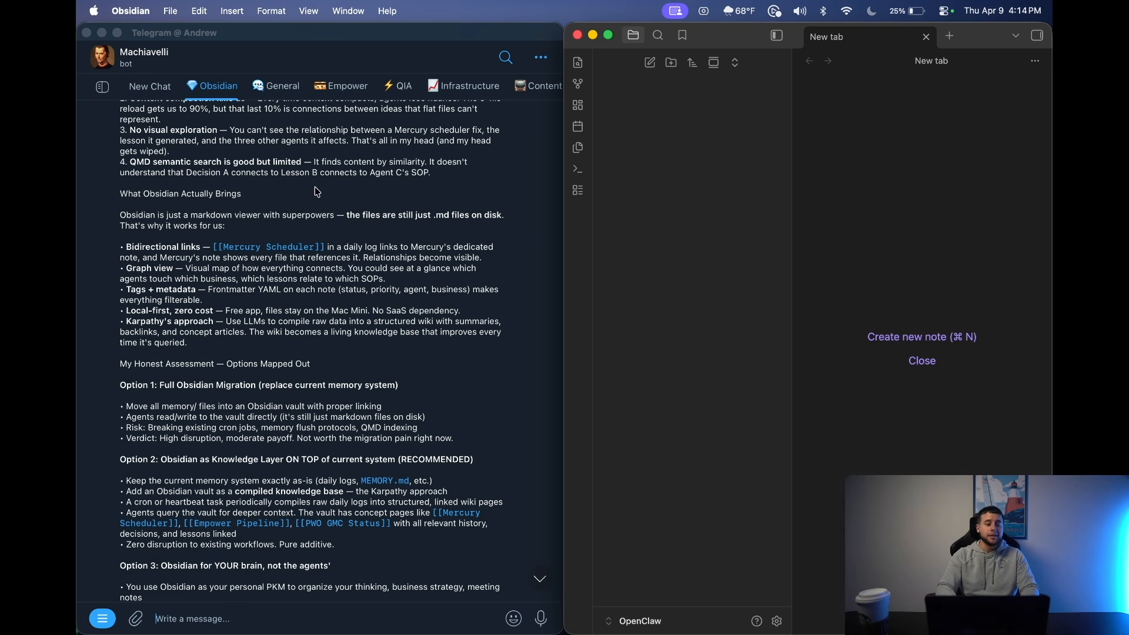
scroll(356, 215, down, 3)
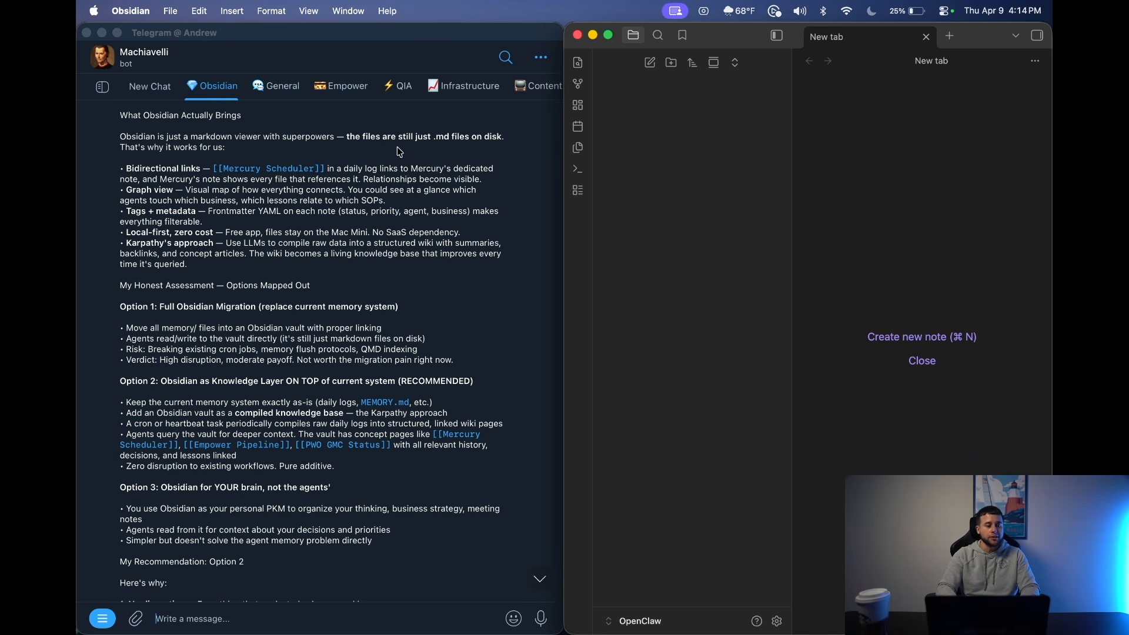
scroll(222, 213, down, 2)
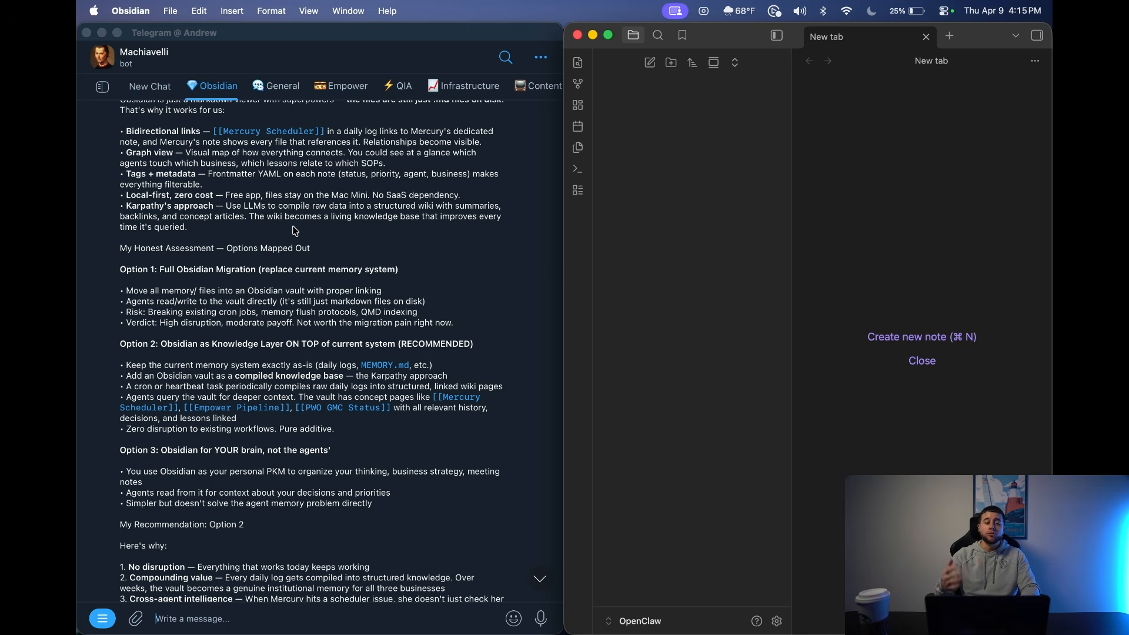
scroll(253, 268, down, 3)
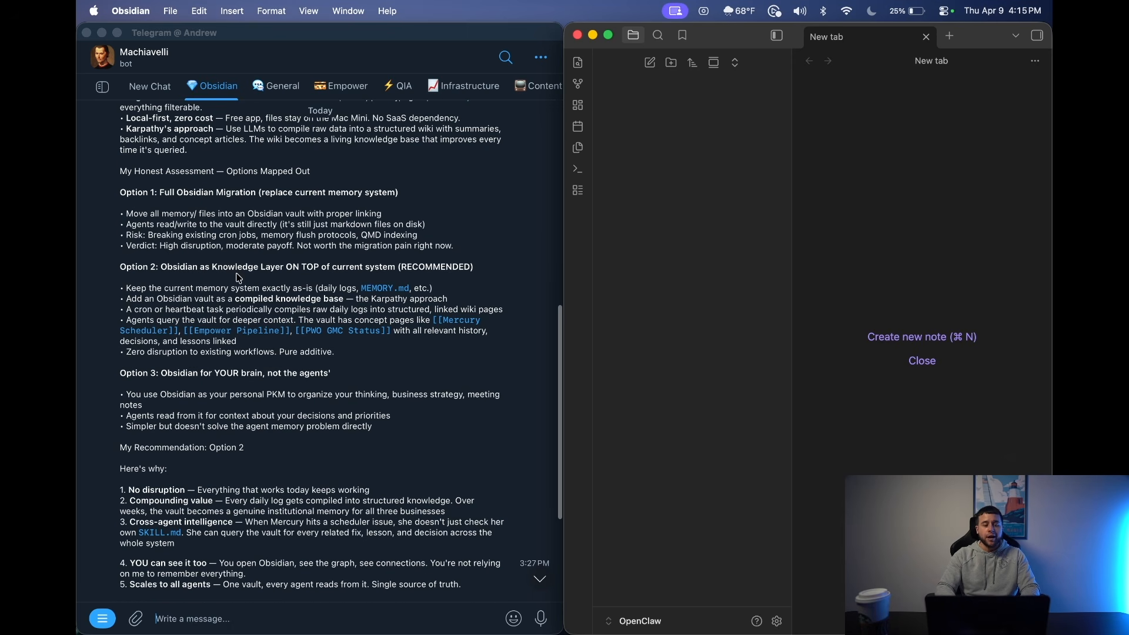
Compare the three Obsidian options, the reasons given for Option 2 and the questions under "What I Need From You".
scroll(261, 256, down, 6)
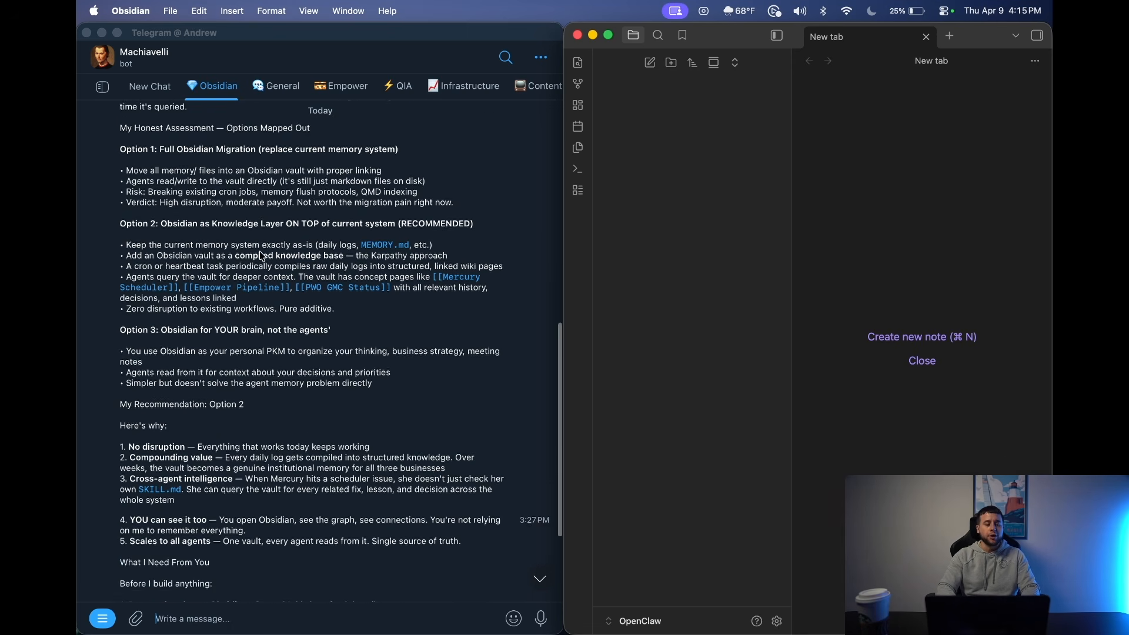
scroll(262, 256, down, 2)
scroll(262, 256, up, 3)
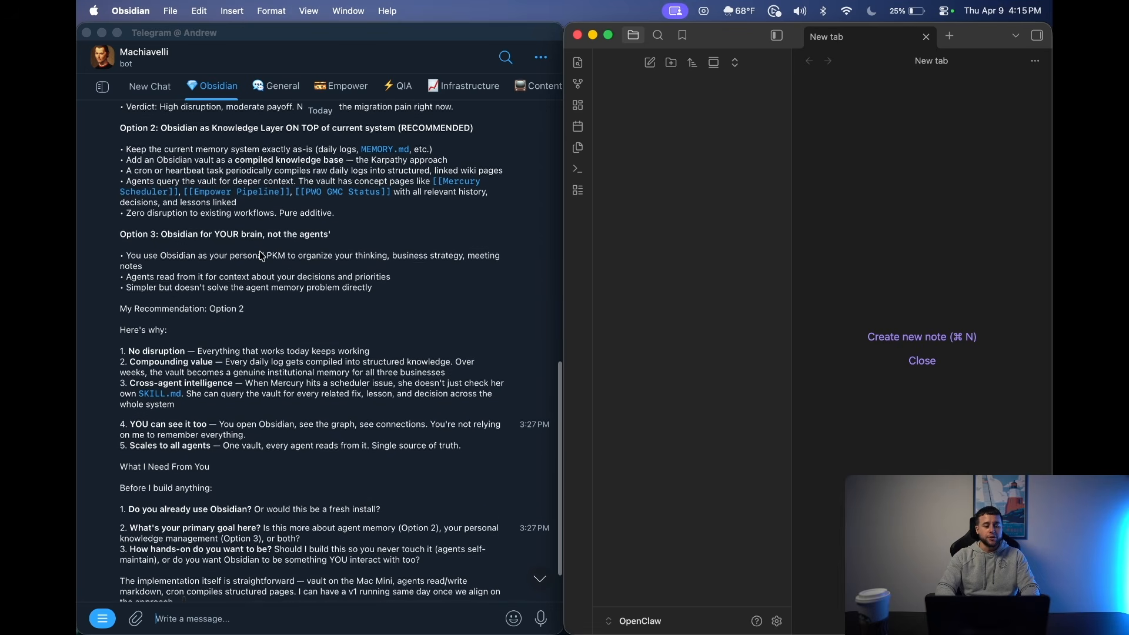
scroll(206, 320, up, 7)
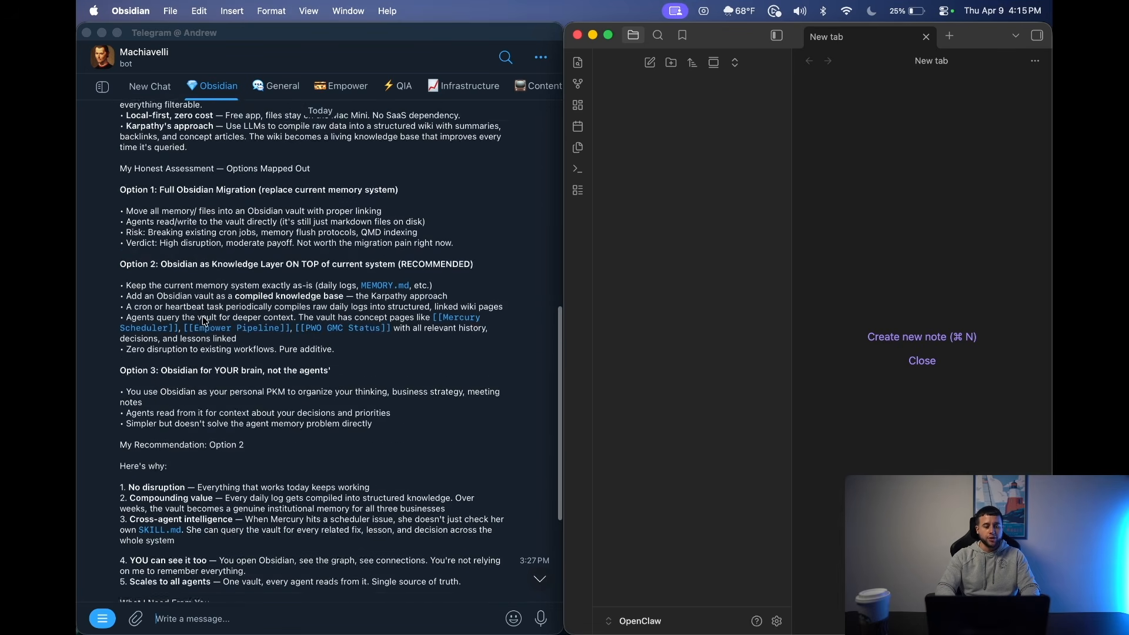
scroll(244, 234, up, 7)
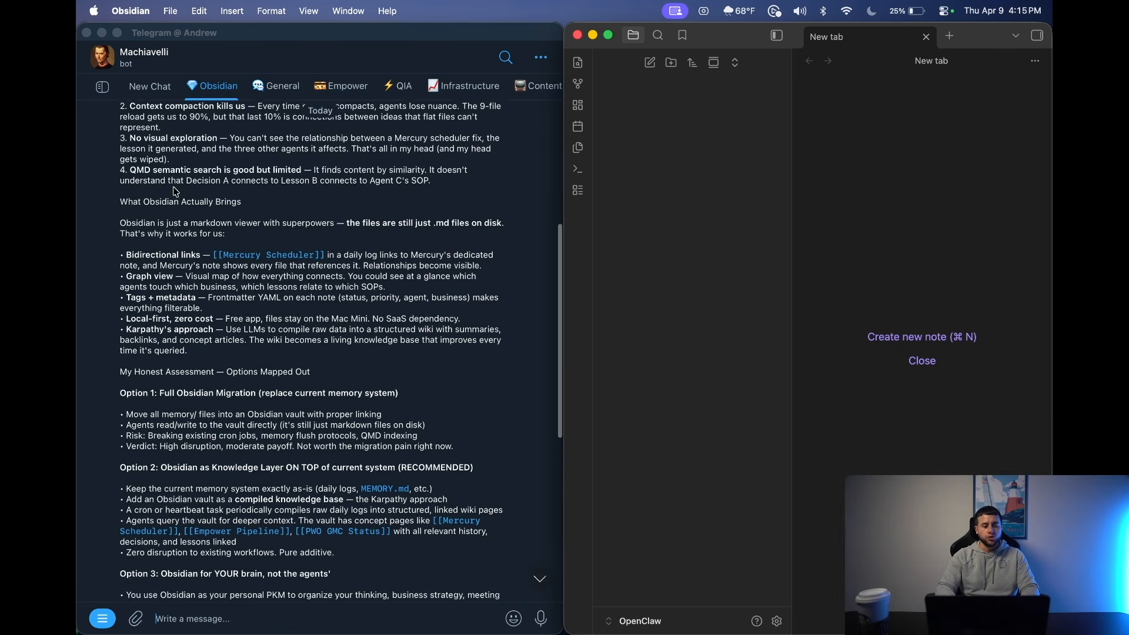
scroll(220, 262, down, 5)
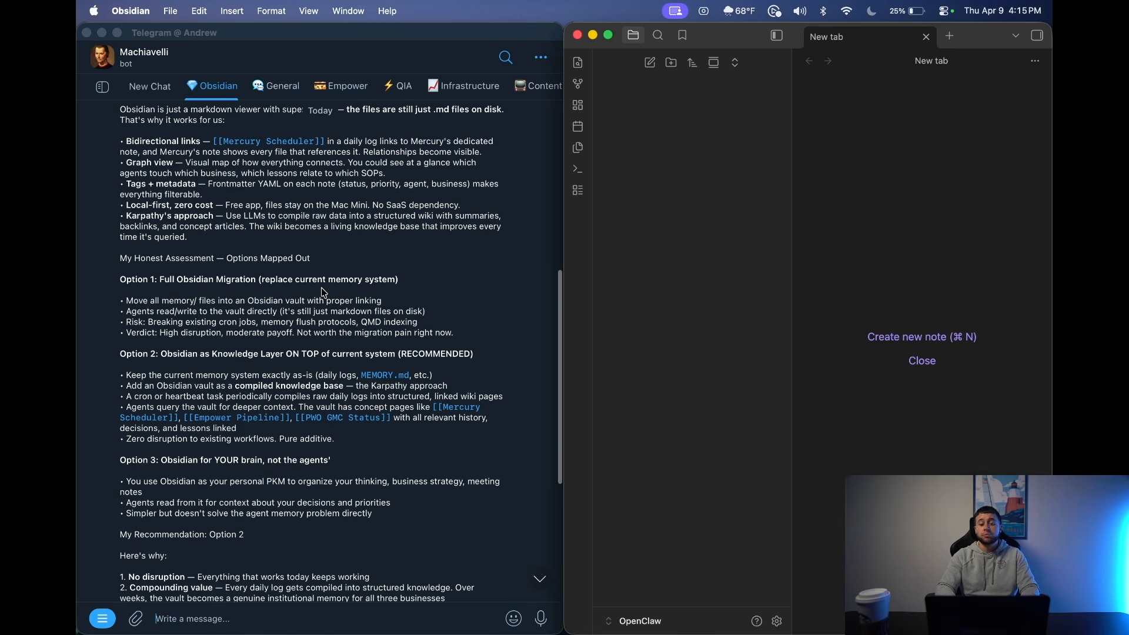
scroll(325, 292, down, 7)
scroll(325, 292, down, 1)
scroll(325, 292, down, 1)
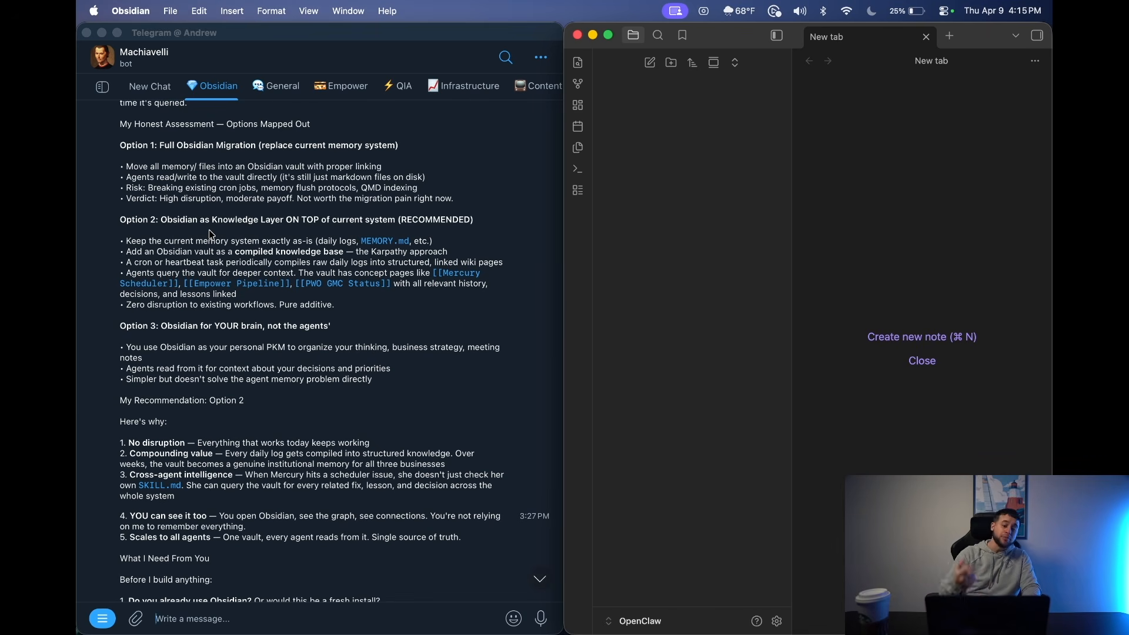
scroll(209, 233, down, 4)
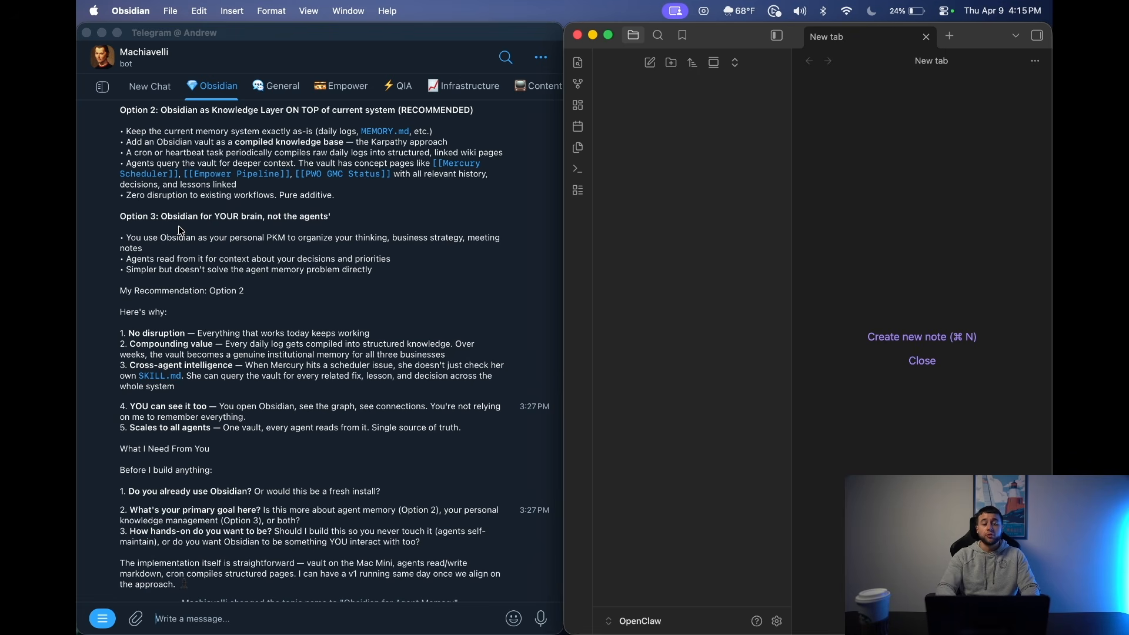
scroll(179, 225, down, 2)
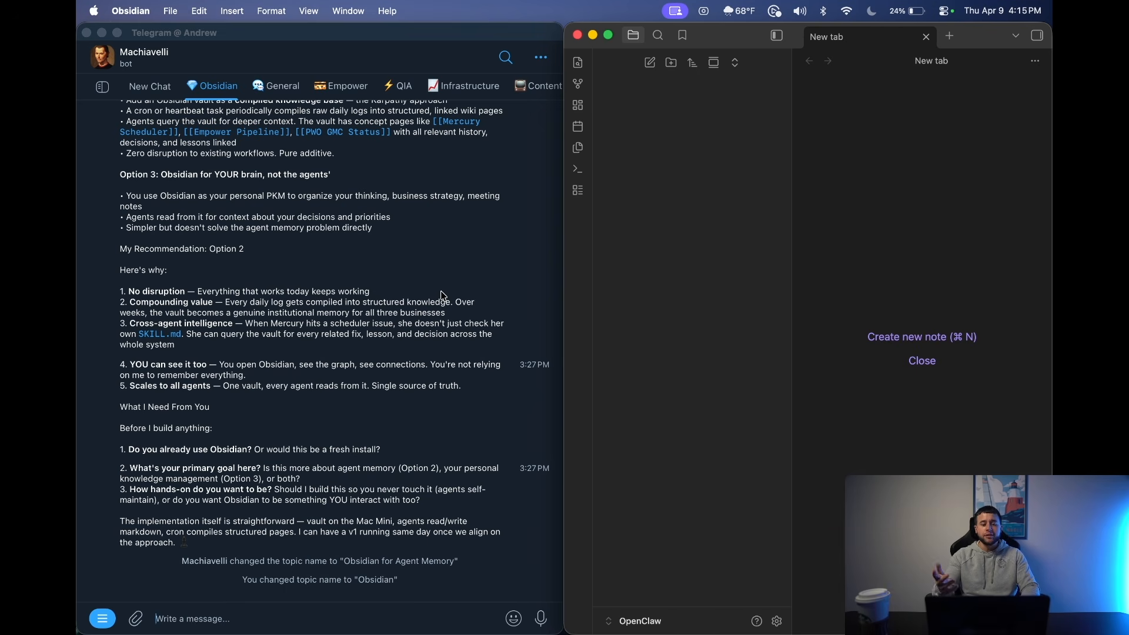
scroll(439, 289, down, 1)
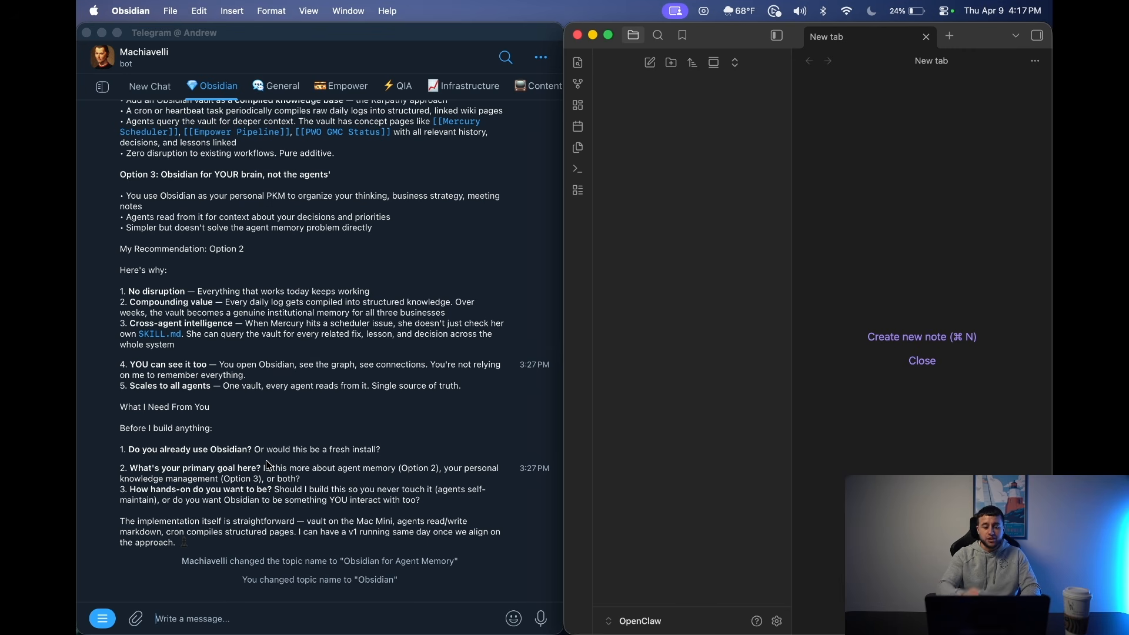
Switch to Screen Sharing and connect to the Mac mini.
mouse_move(961, 88)
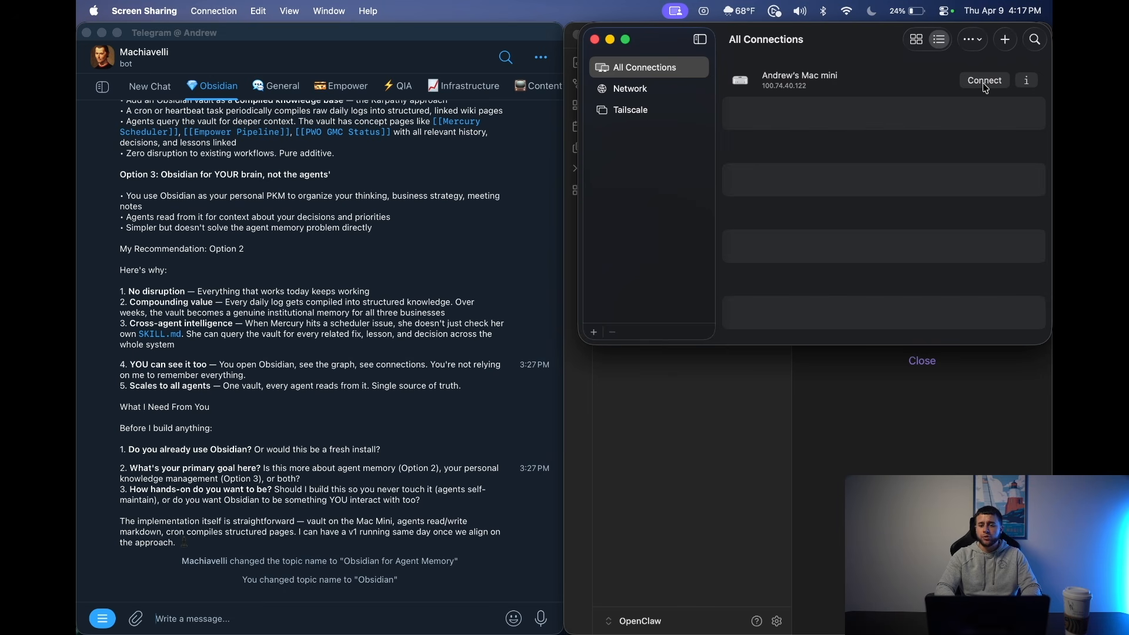
click(982, 84)
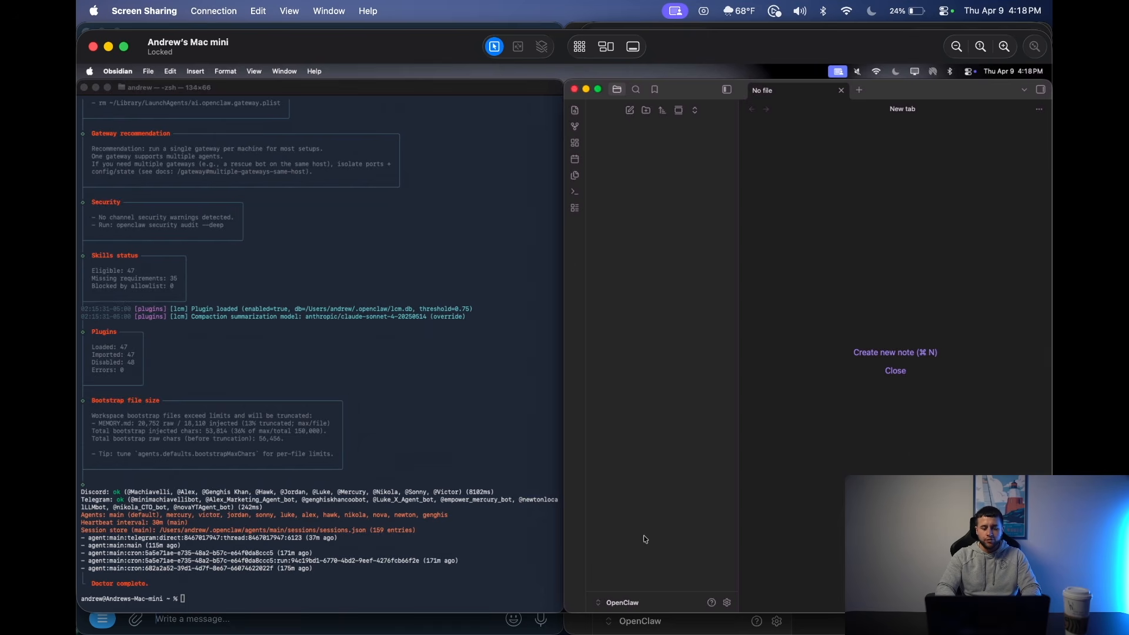
mouse_move(469, 607)
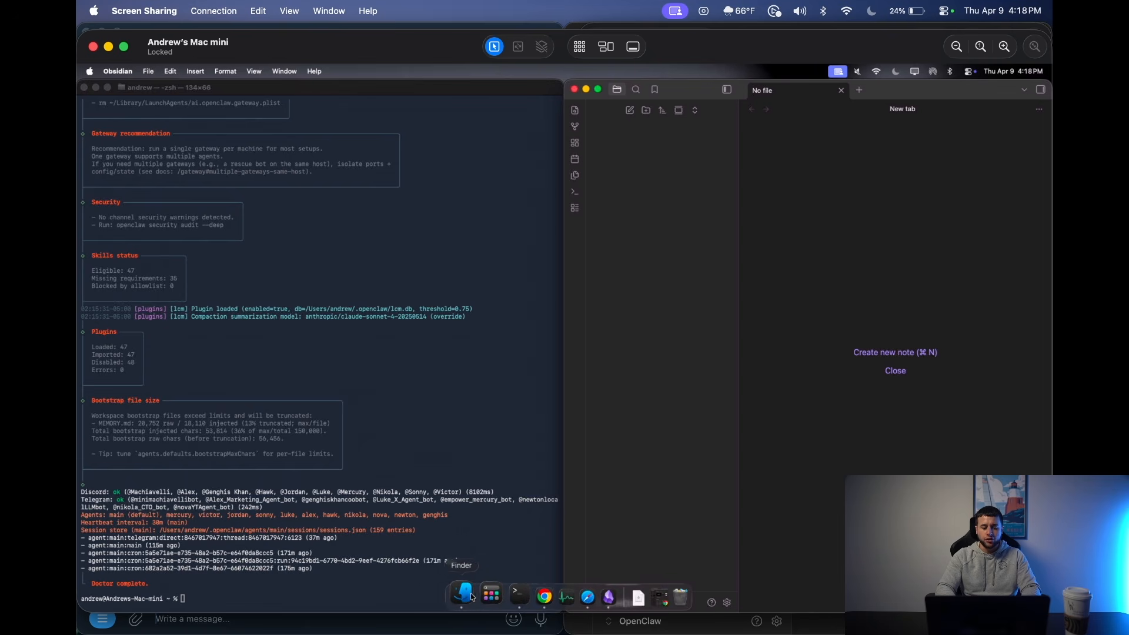
click(467, 596)
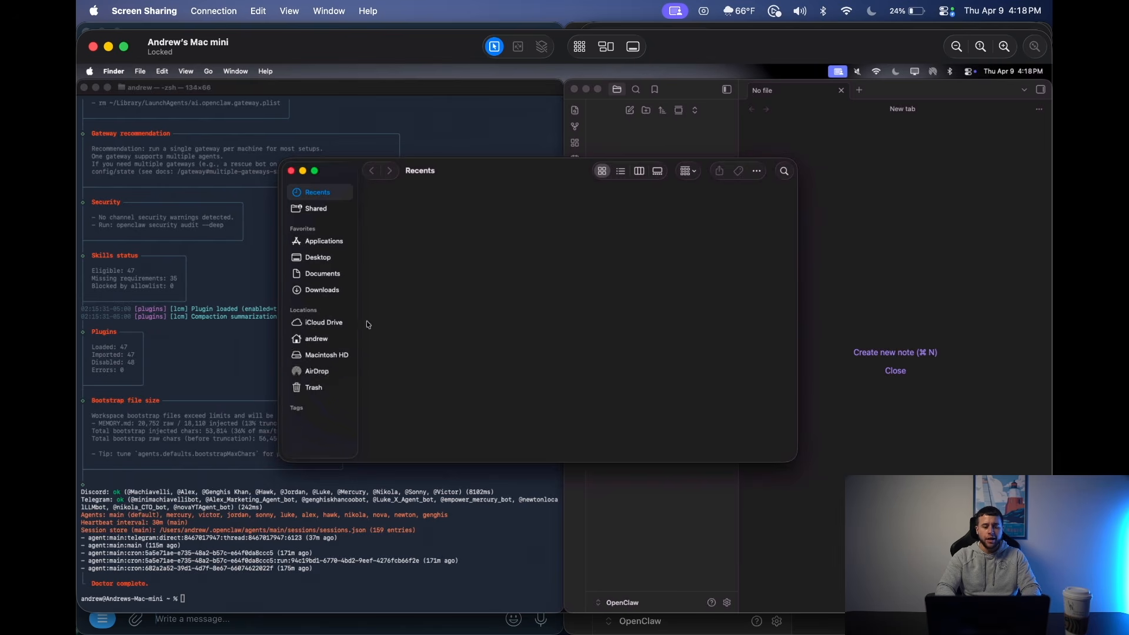
key(super+h)
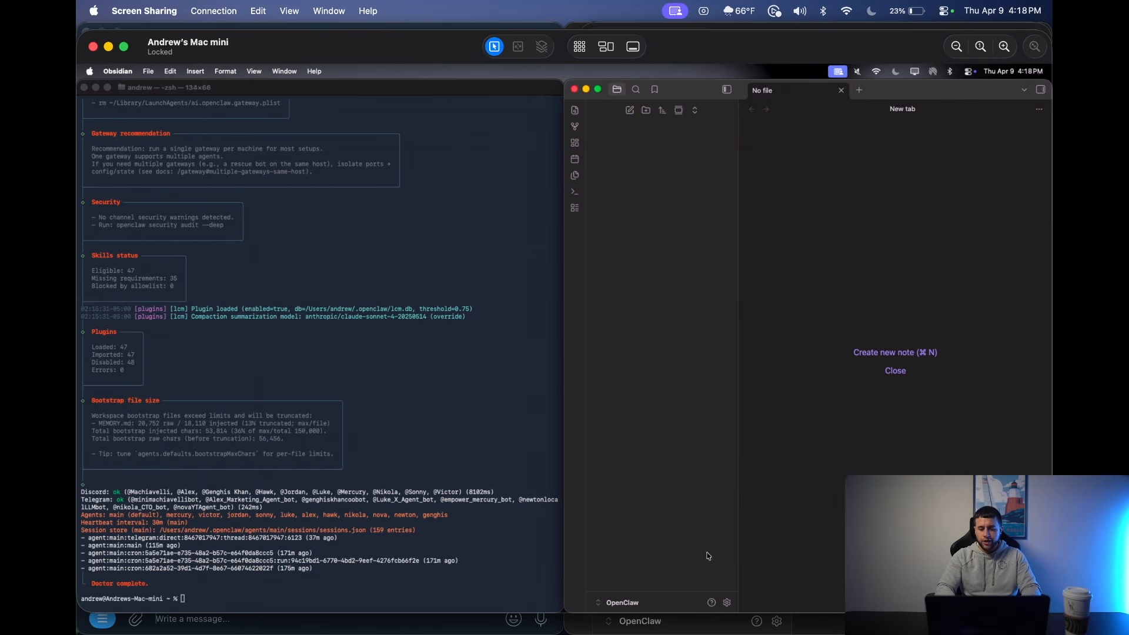
click(727, 603)
key(Escape)
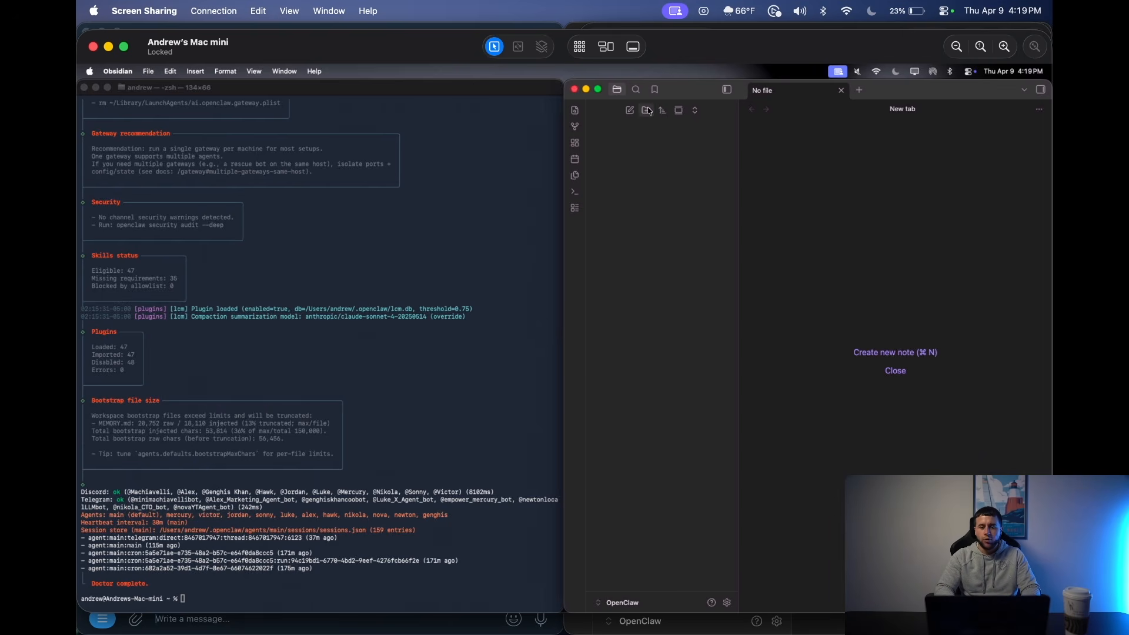
Open Obsidian's vault manager on the Mac mini and take a screenshot of it showing the OpenClaw vault path.
click(609, 604)
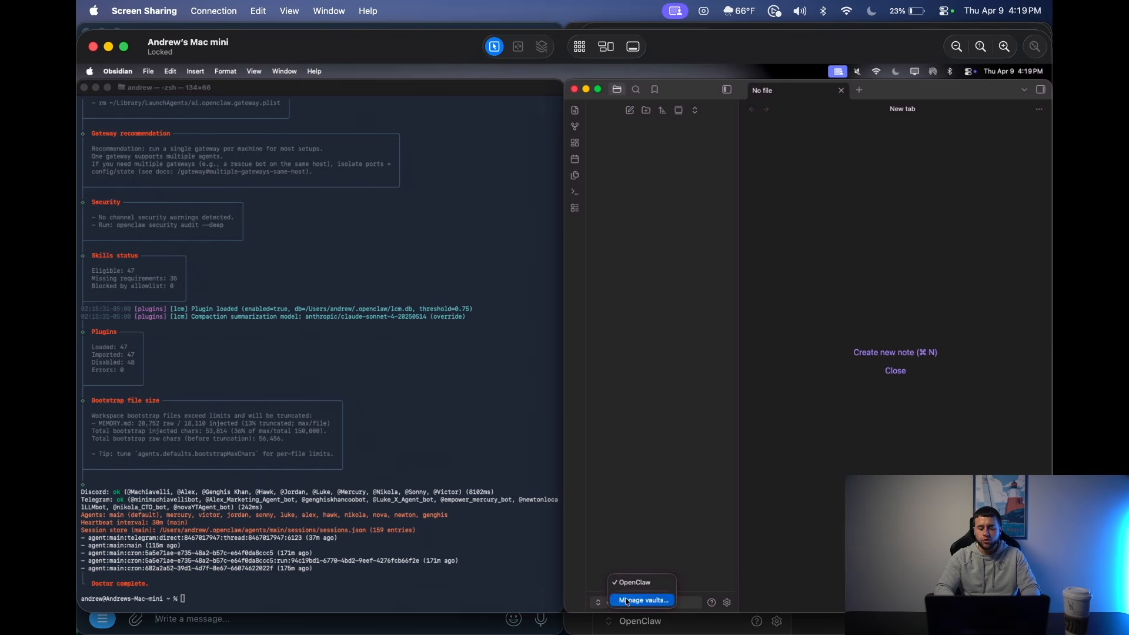
click(627, 600)
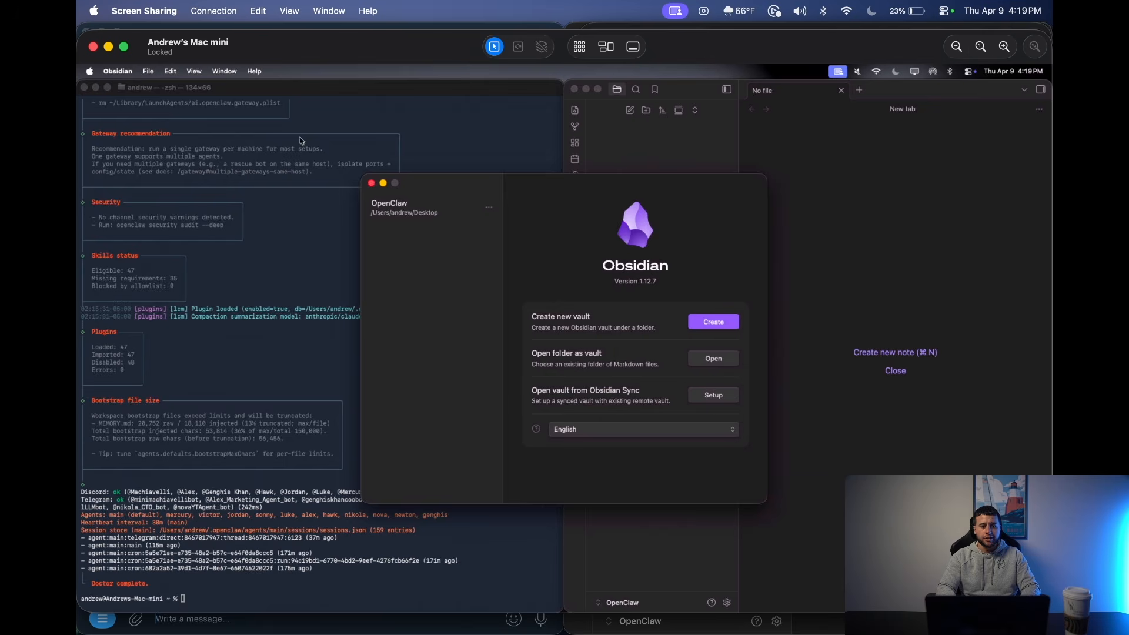
drag(87, 34, 517, 277)
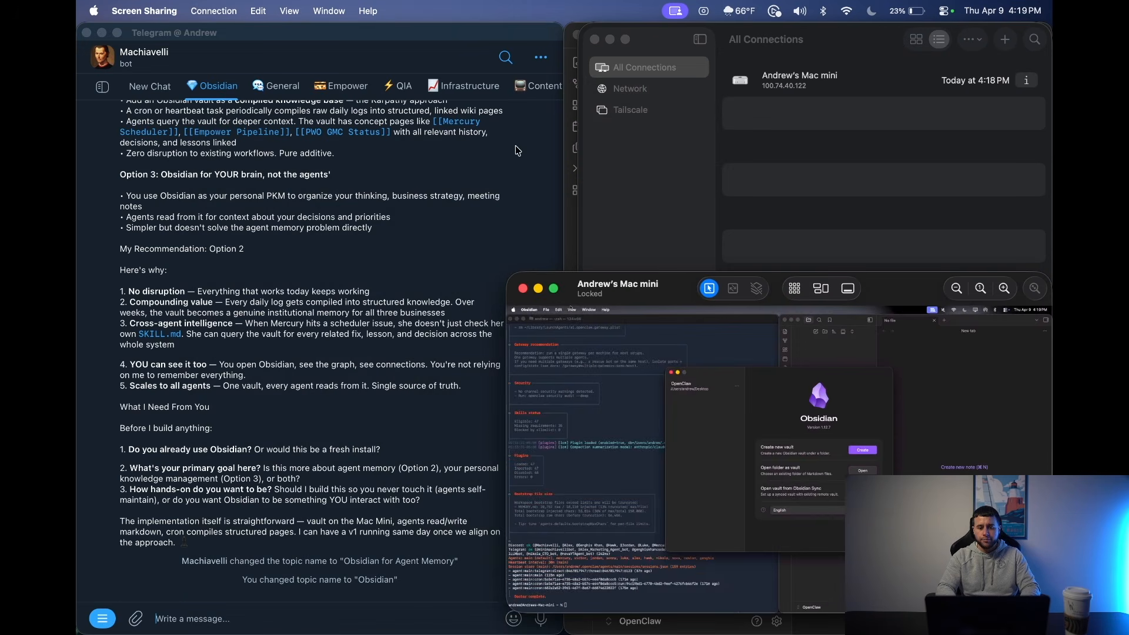
click(461, 237)
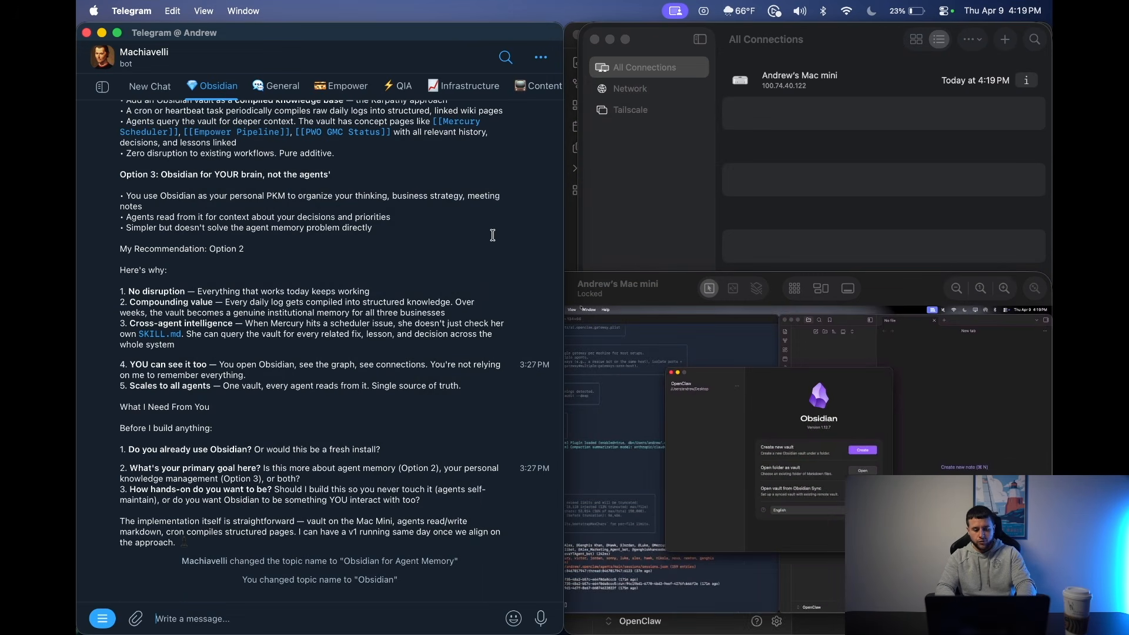
key(super+shift+4)
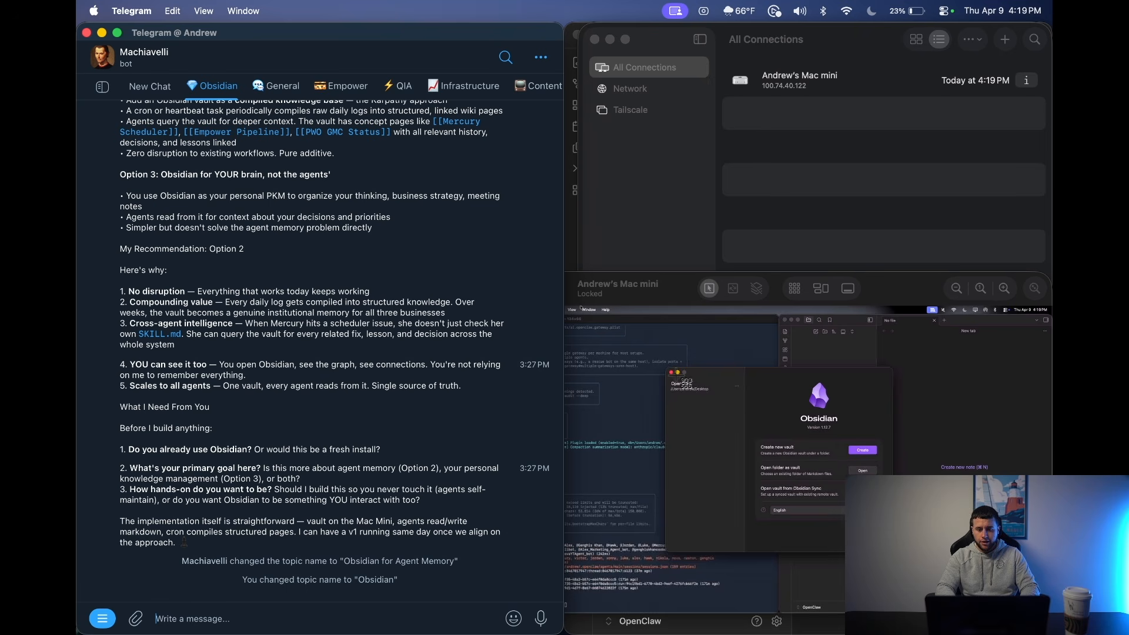
drag(670, 370, 893, 555)
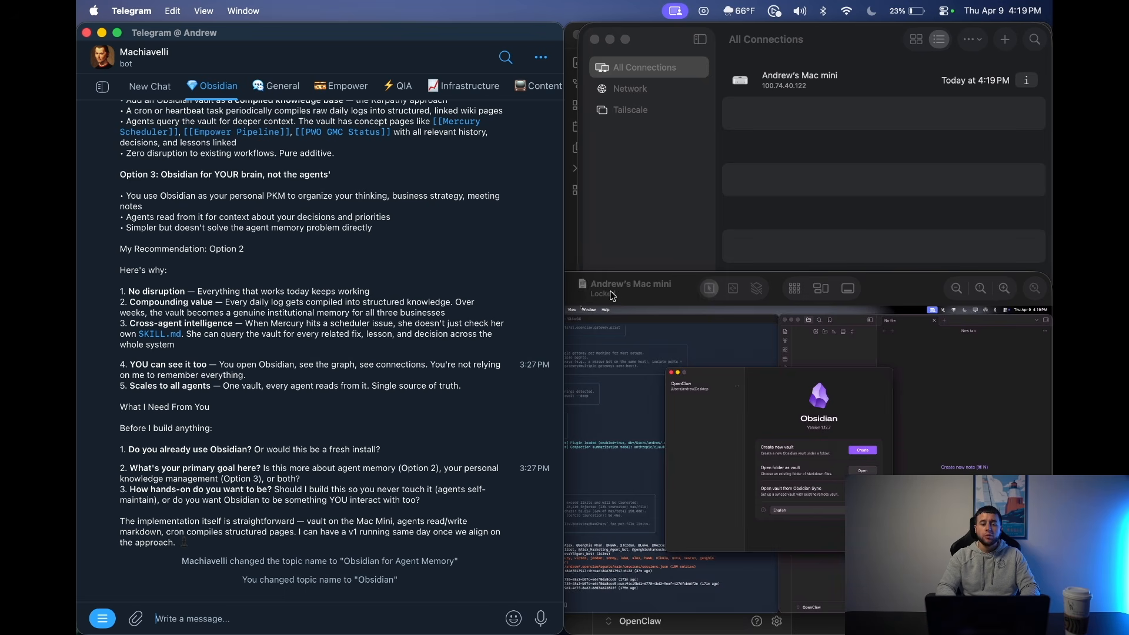
Close the Mac mini remote session and the Screen Sharing connections window.
click(635, 294)
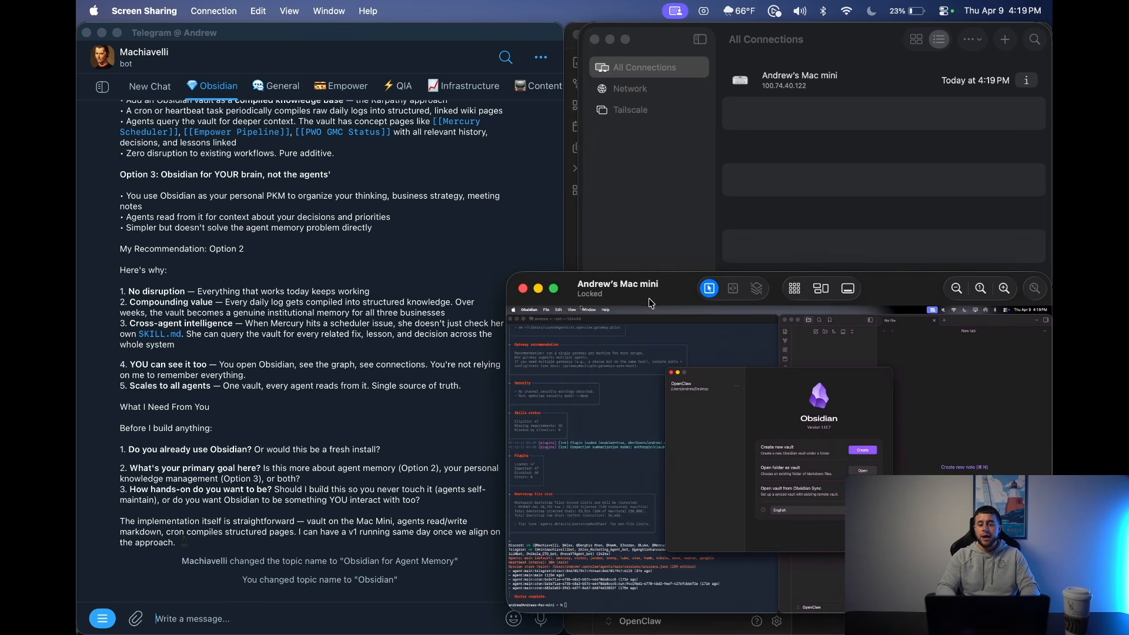
click(522, 290)
click(595, 39)
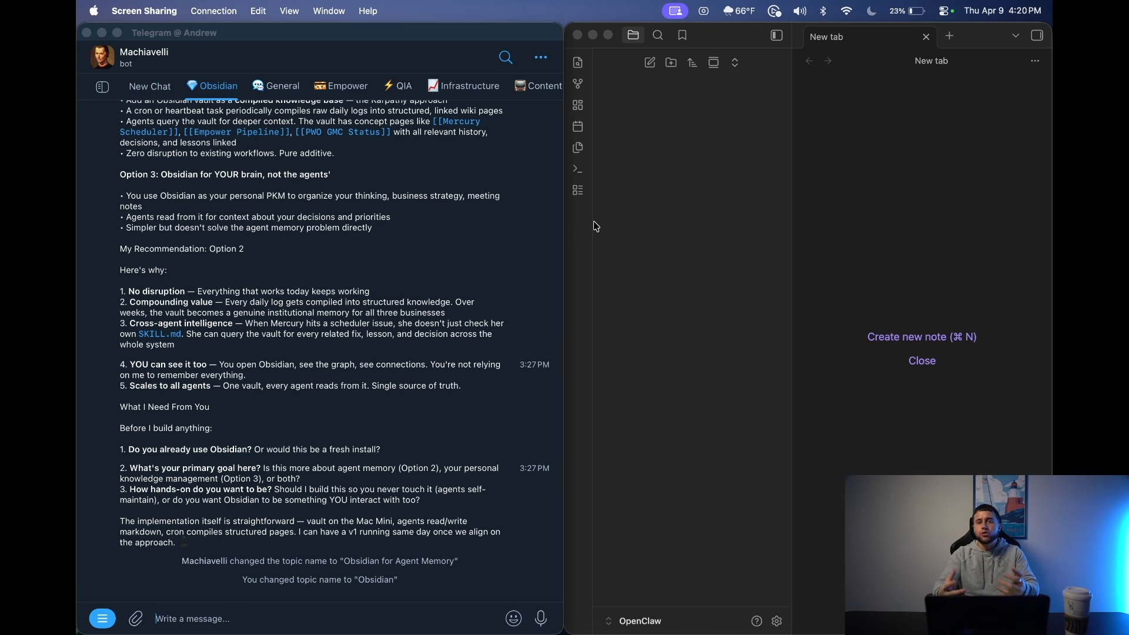
Send the Machiavelli bot a dictated reply with the vault screenshot, choosing option two plus a wiki on the Mac mini and requesting clarifying questions before starting.
click(265, 581)
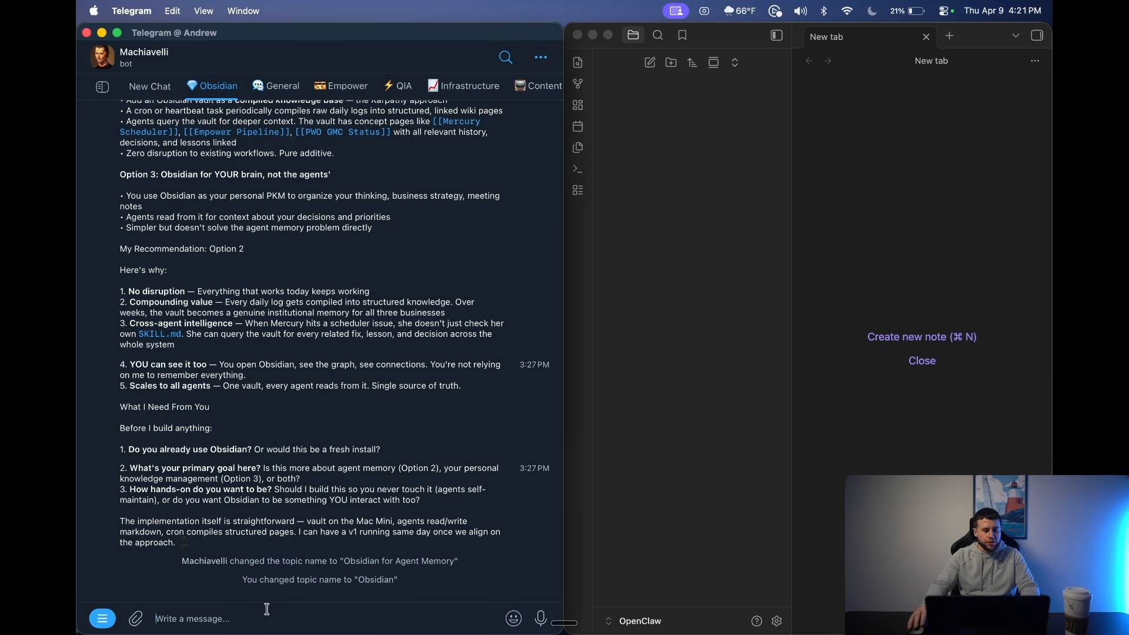
key(fn+space)
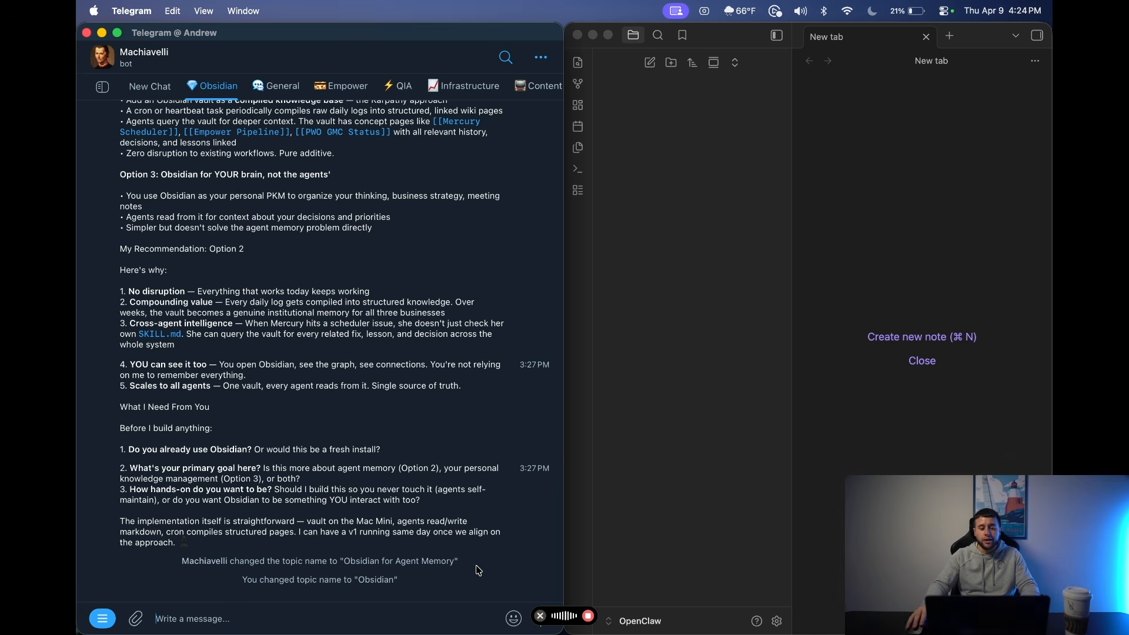
key(fn)
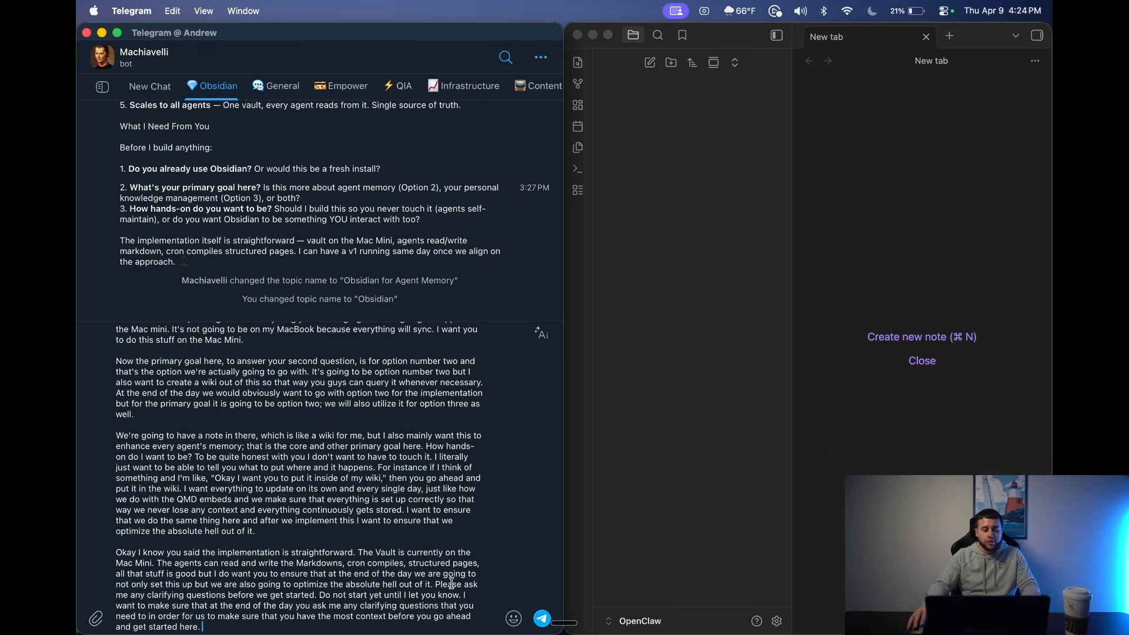
key(super+v)
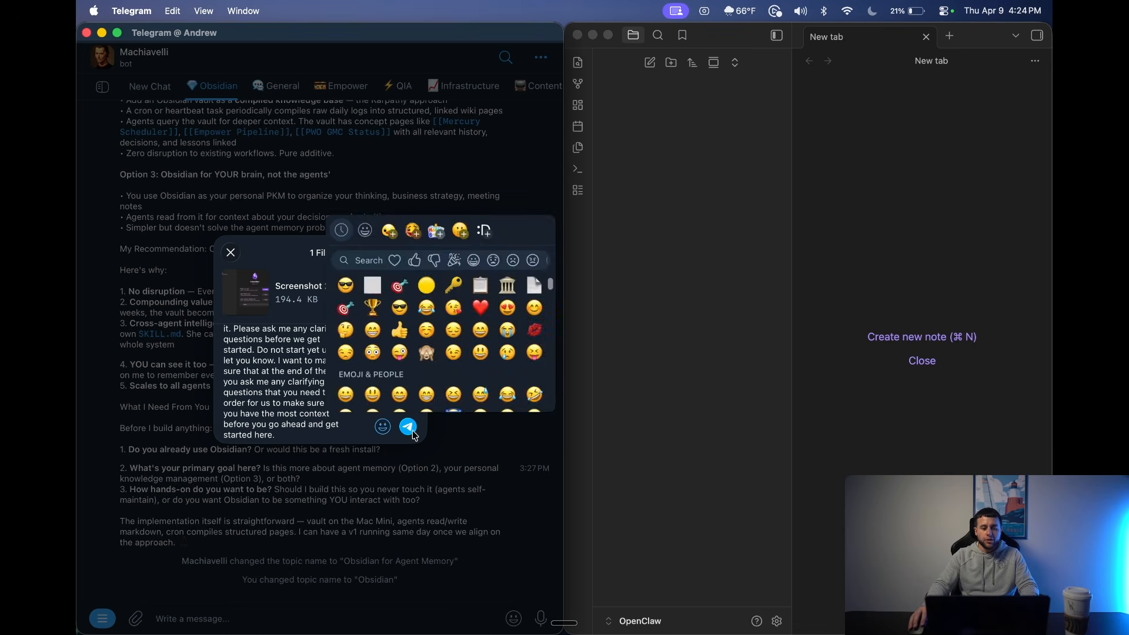
click(411, 430)
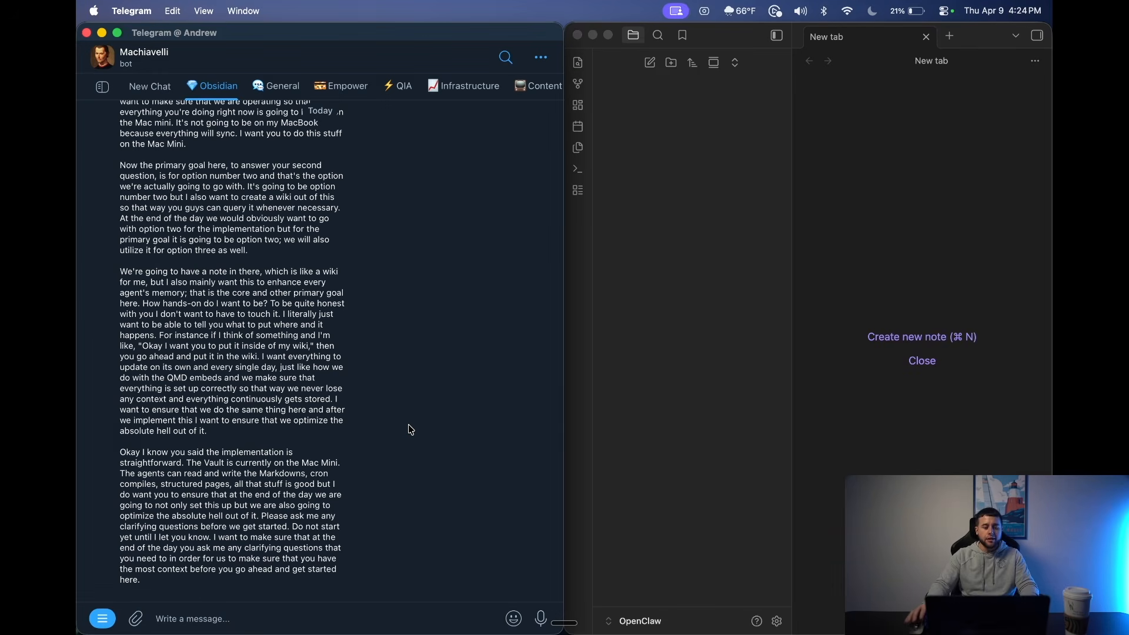
scroll(410, 429, up, 5)
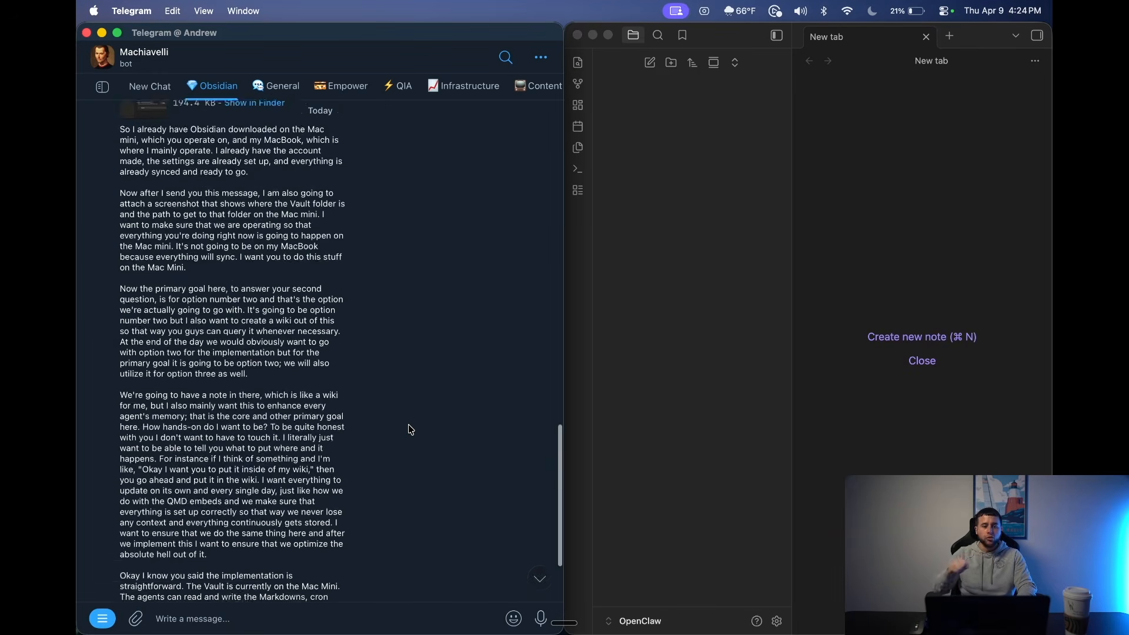
scroll(379, 399, down, 5)
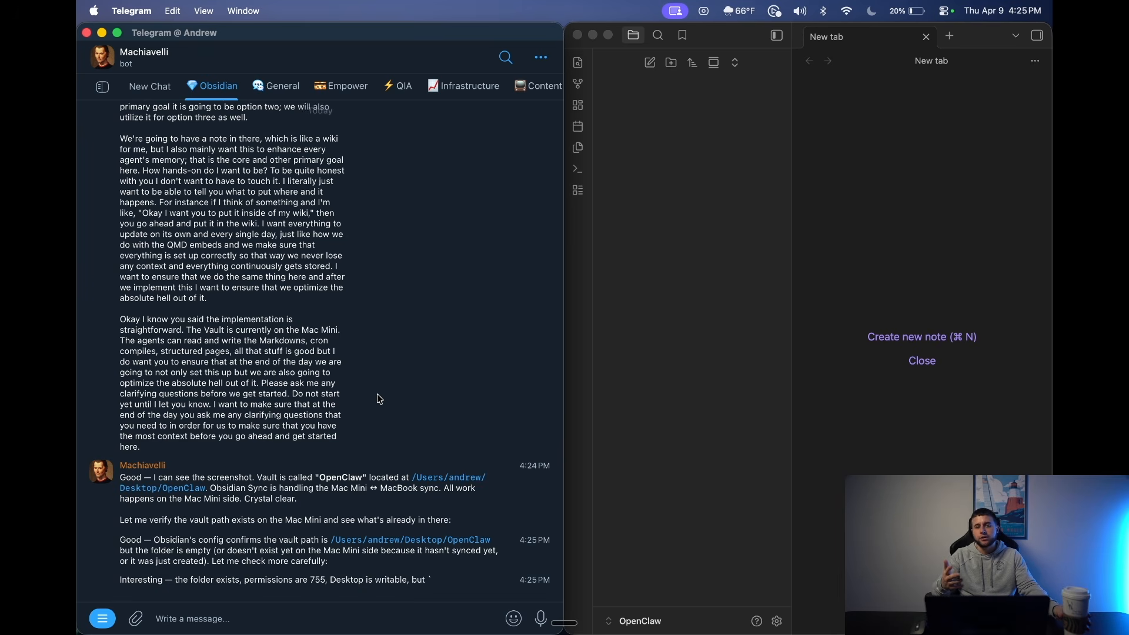
Read through Machiavelli's five clarifying questions on vault location, structure, sync direction, compilation frequency and agent access.
scroll(323, 300, up, 3)
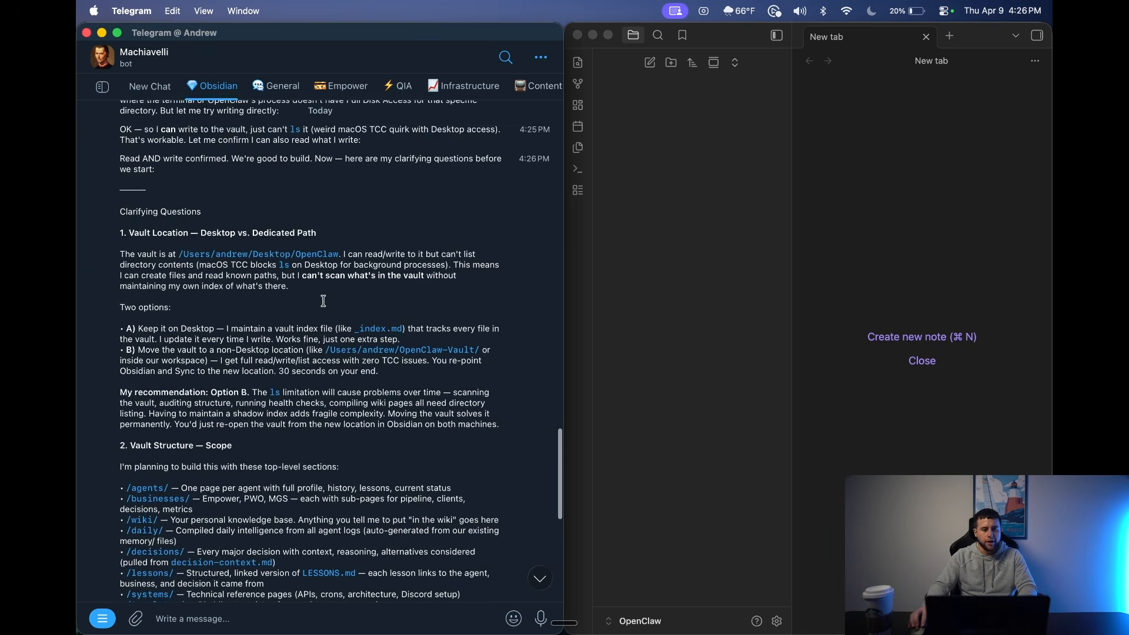
scroll(323, 299, up, 6)
scroll(318, 297, down, 8)
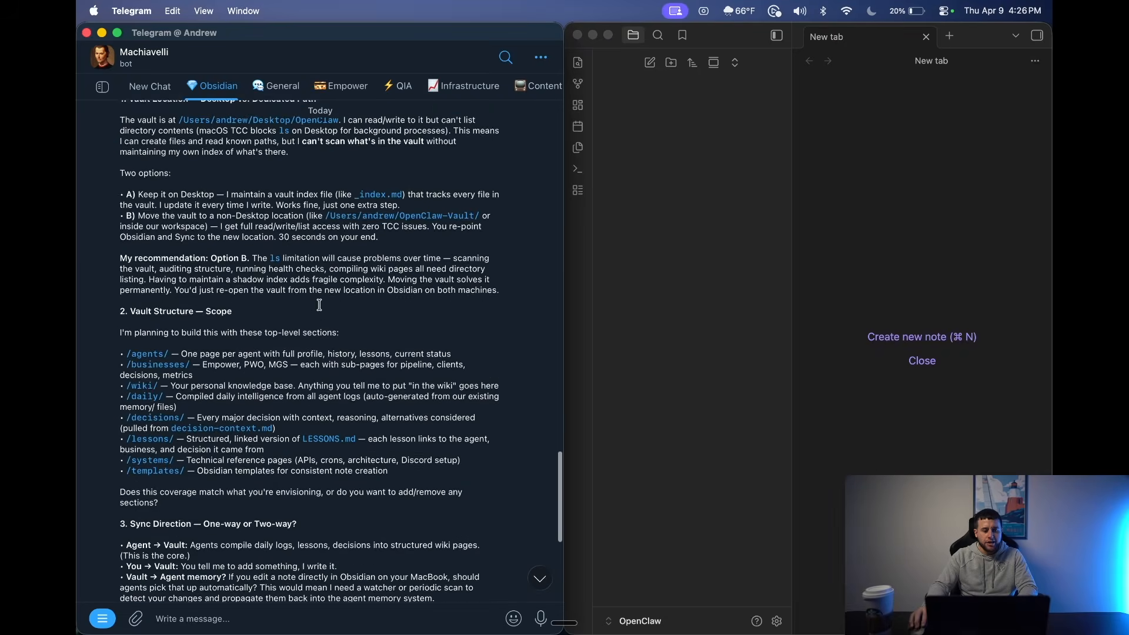
scroll(313, 296, up, 3)
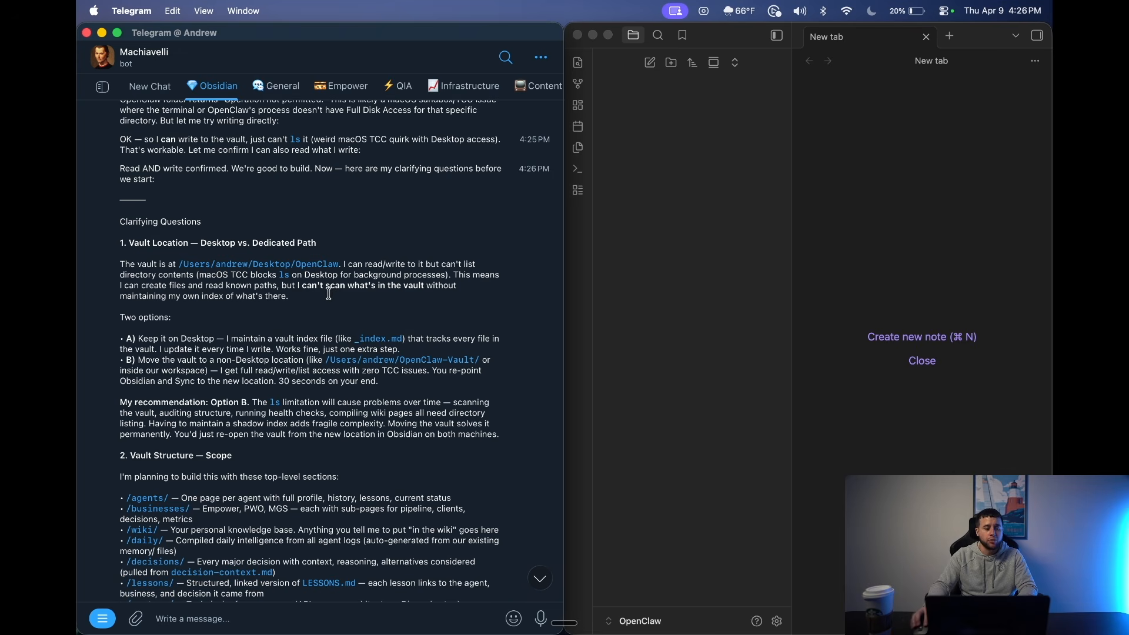
scroll(333, 297, down, 3)
scroll(292, 297, down, 1)
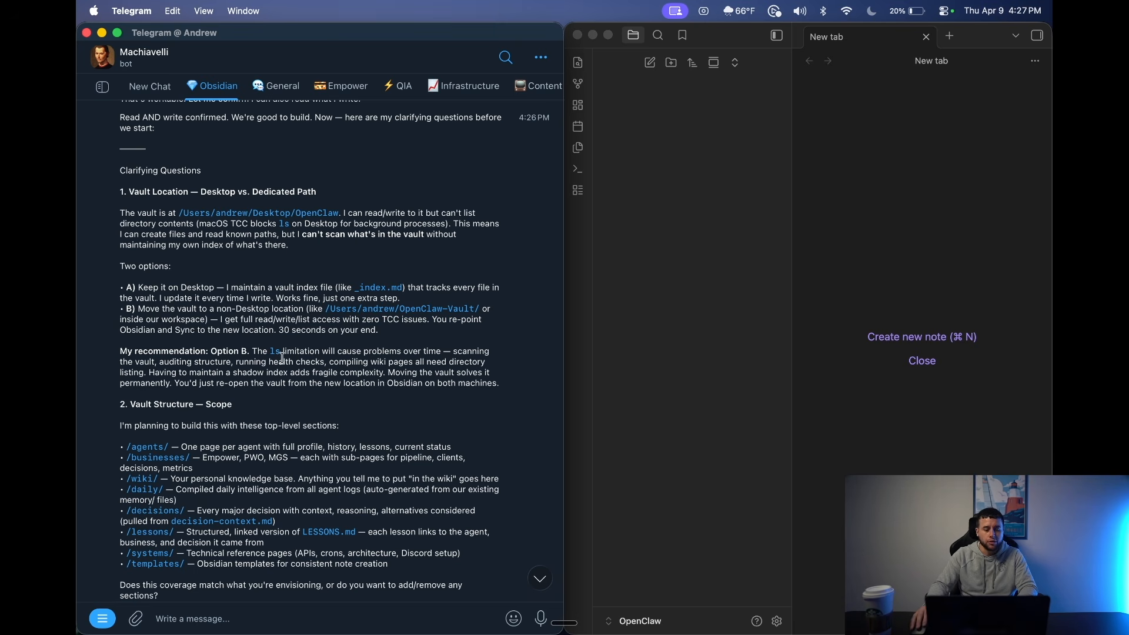
scroll(232, 375, down, 2)
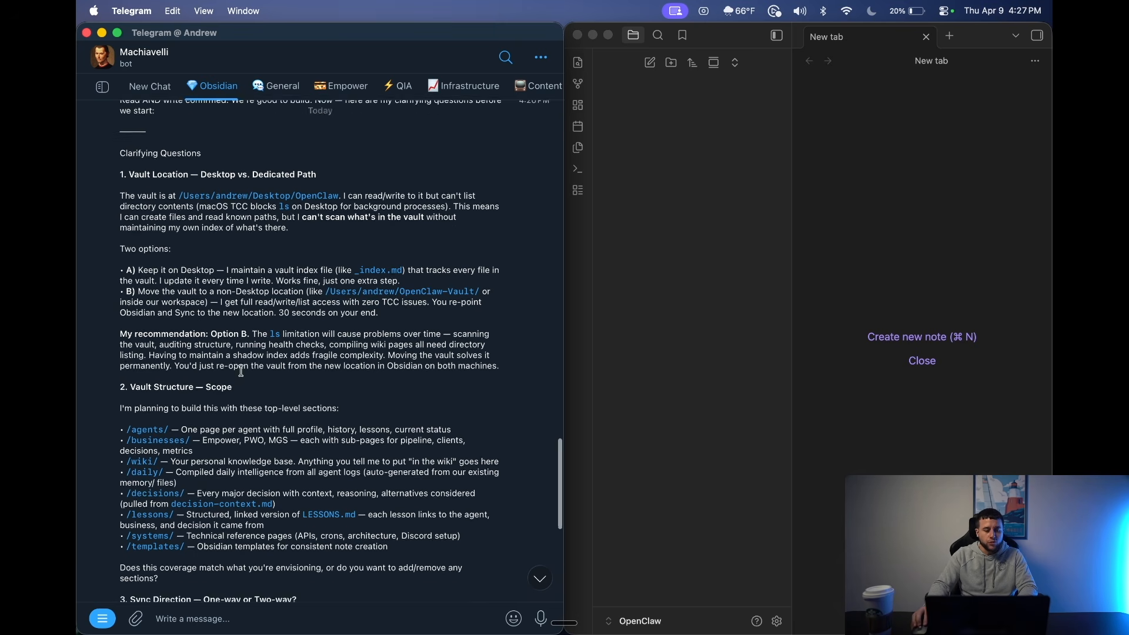
scroll(241, 359, down, 5)
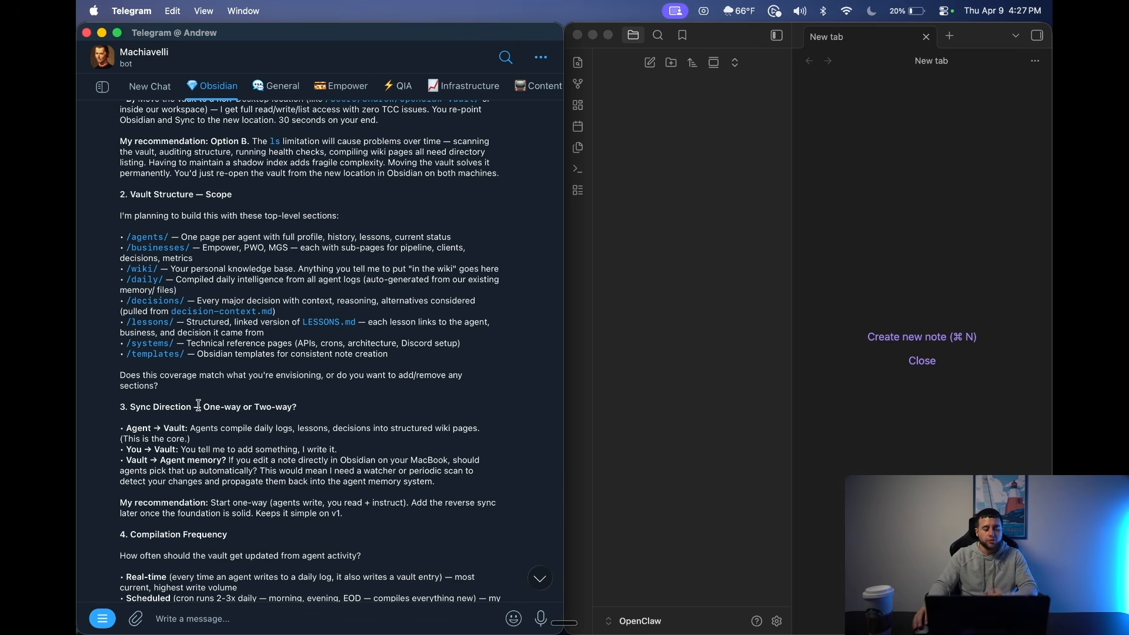
scroll(184, 411, down, 3)
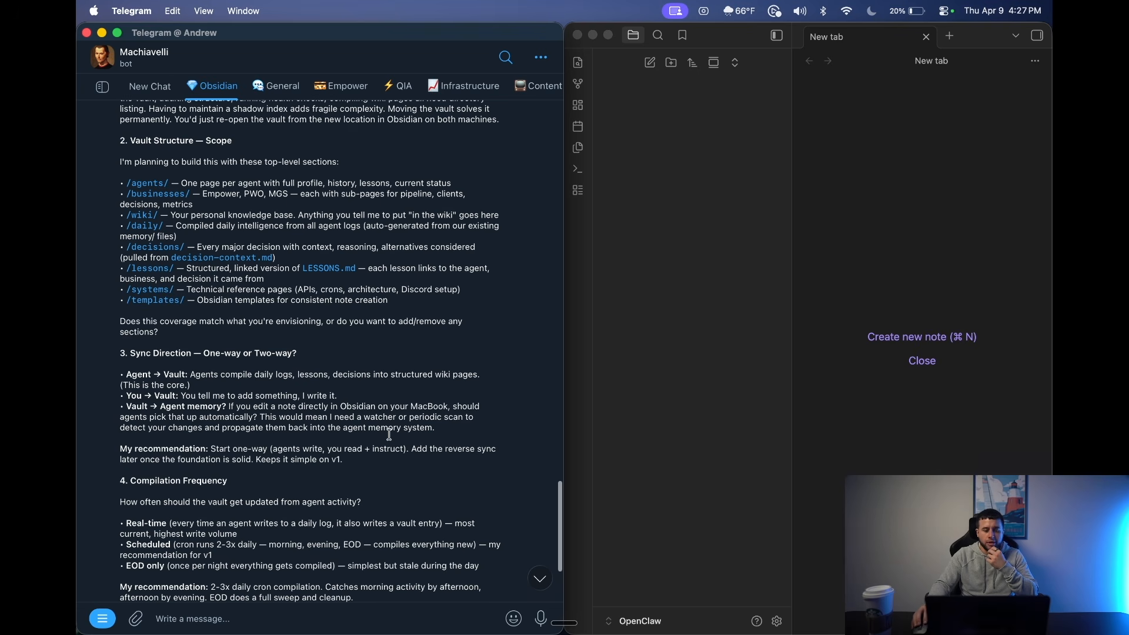
scroll(335, 438, down, 3)
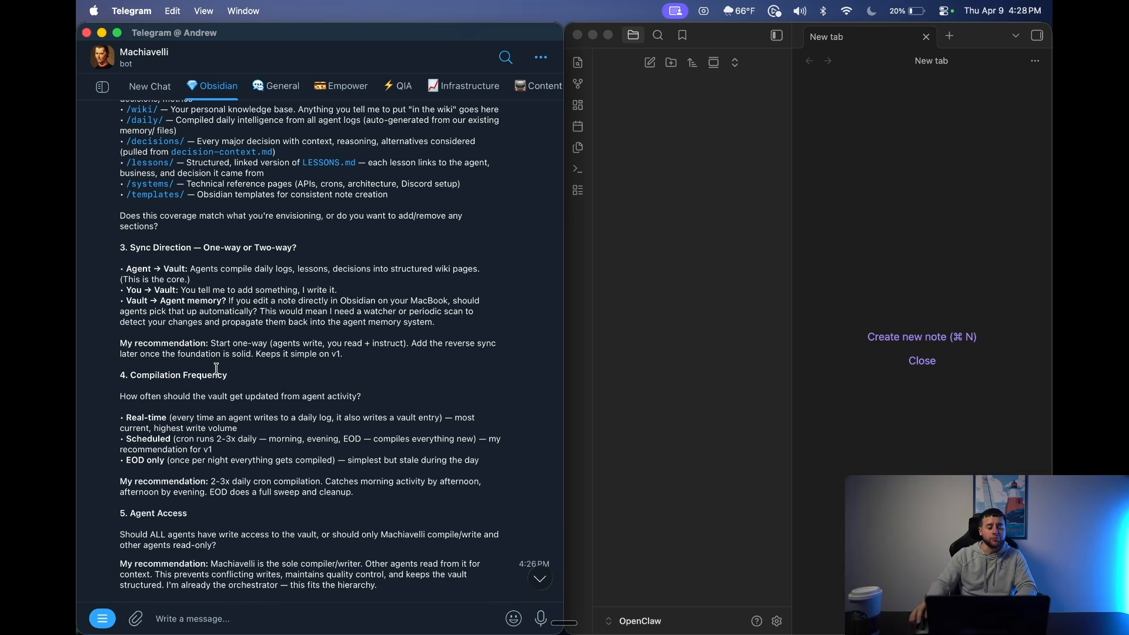
scroll(226, 333, down, 3)
scroll(229, 338, down, 1)
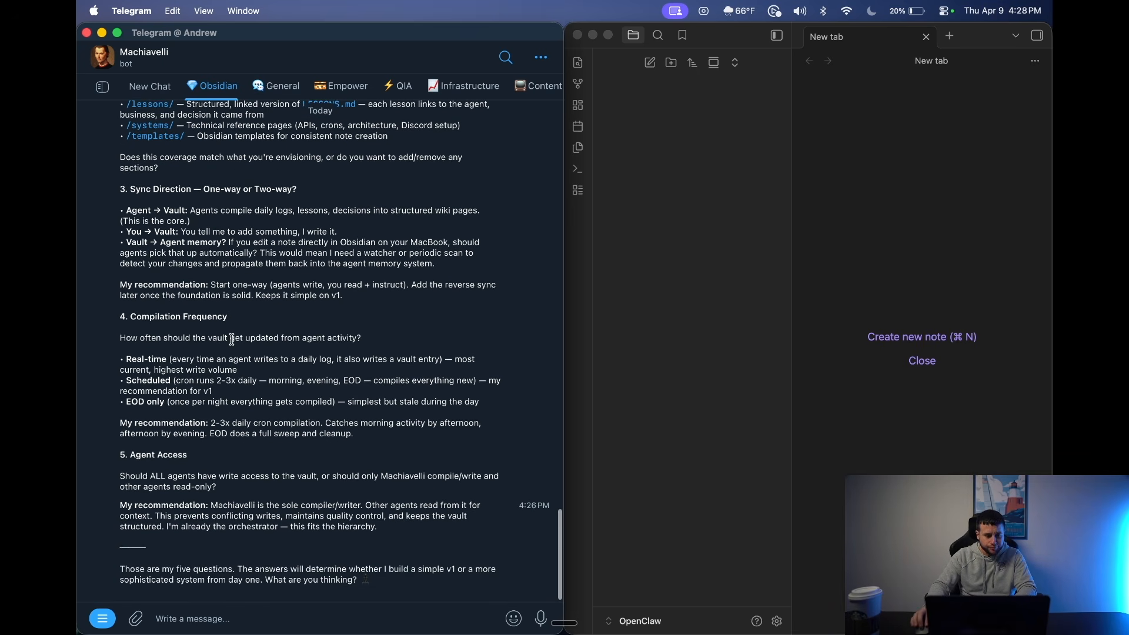
scroll(232, 339, up, 15)
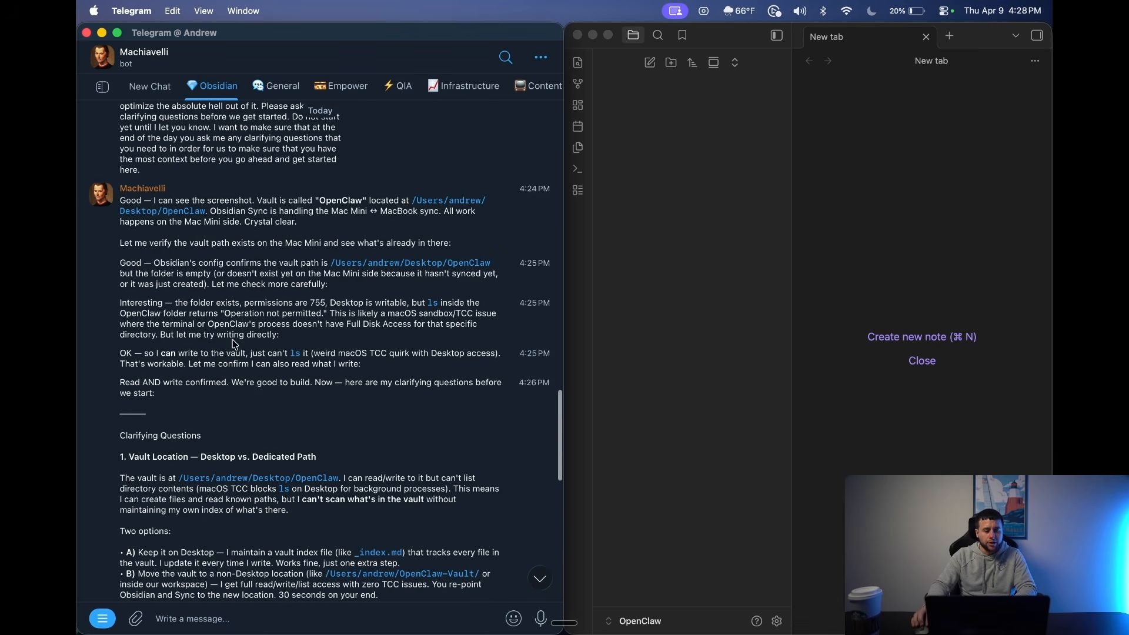
scroll(241, 350, down, 15)
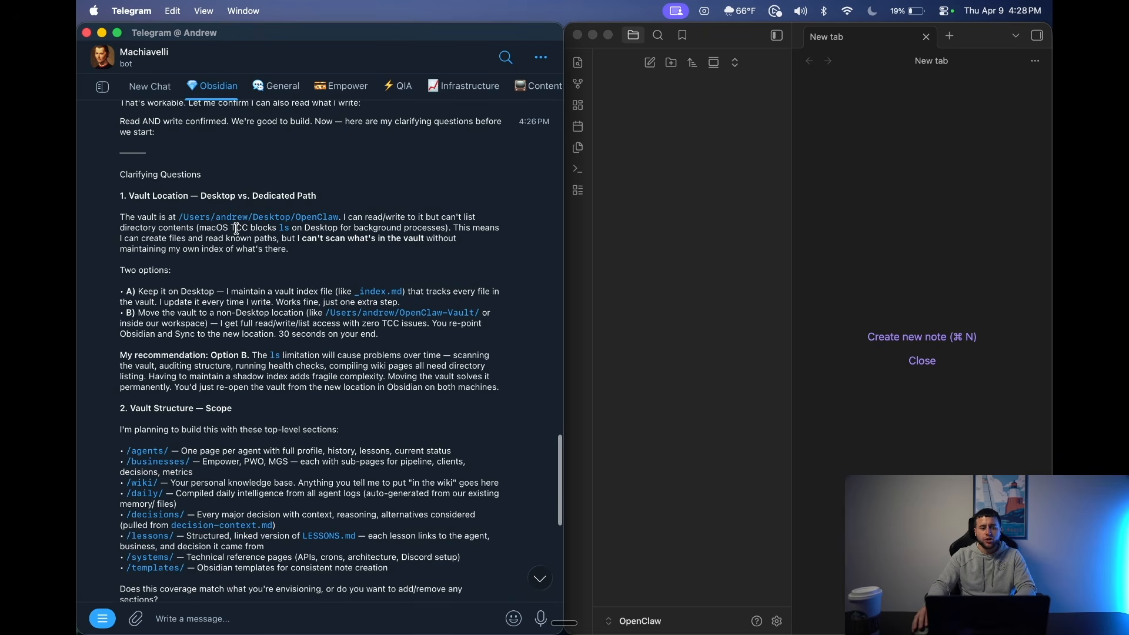
scroll(212, 297, down, 2)
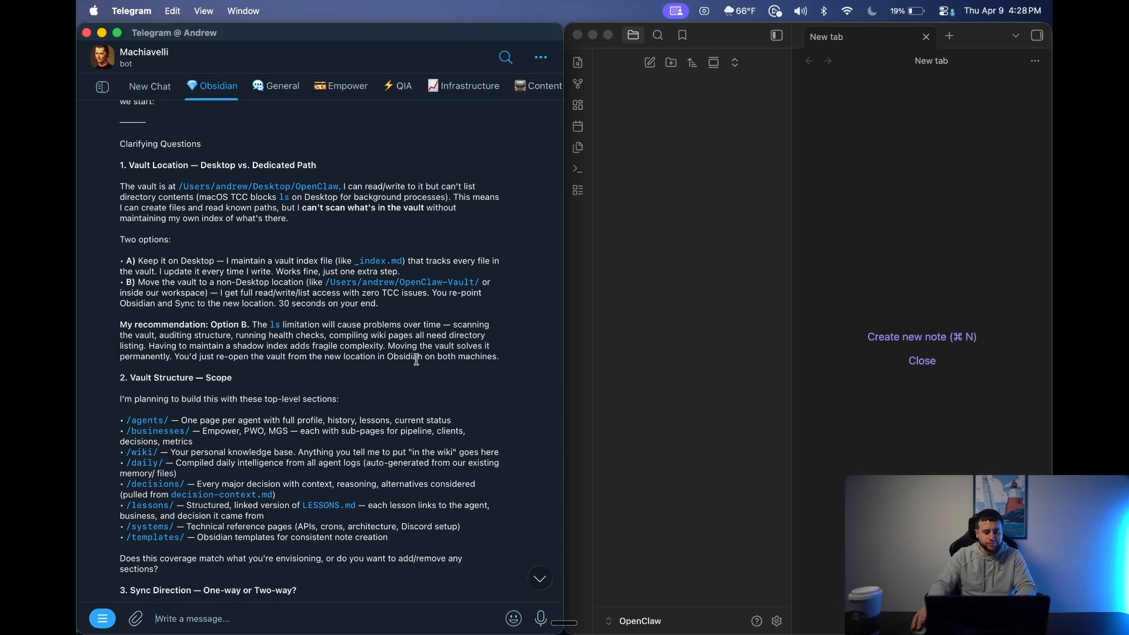
Dictate a reply requesting a non-desktop vault location, an extremely organized structure based on an upcoming screenshot, and two-way sync, with one-way acceptable at first.
key(fn)
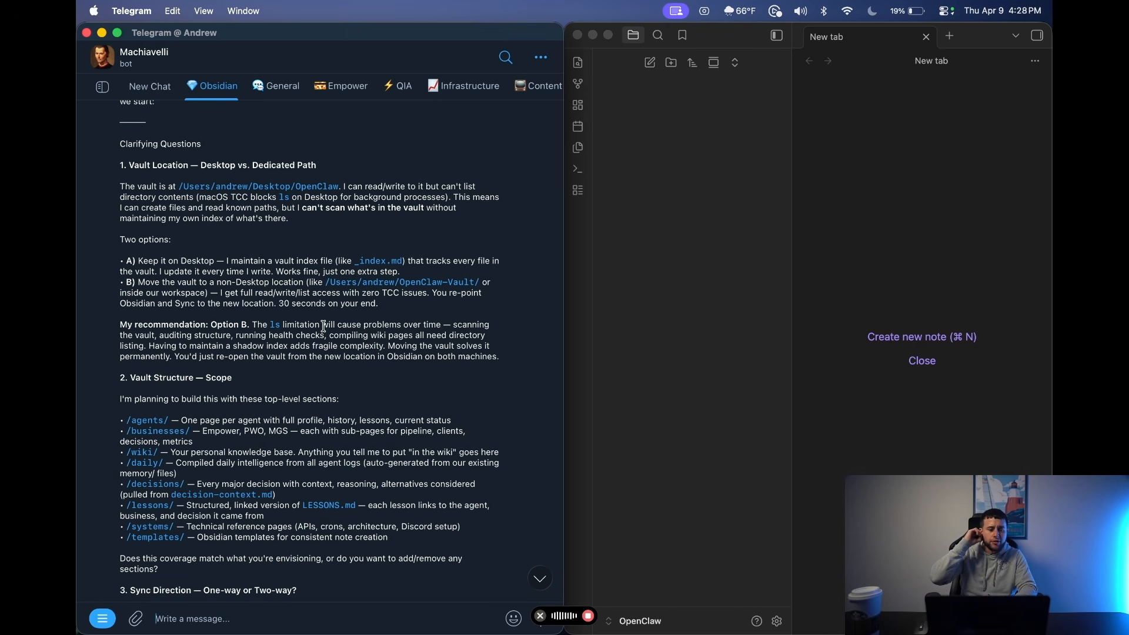
scroll(324, 326, down, 3)
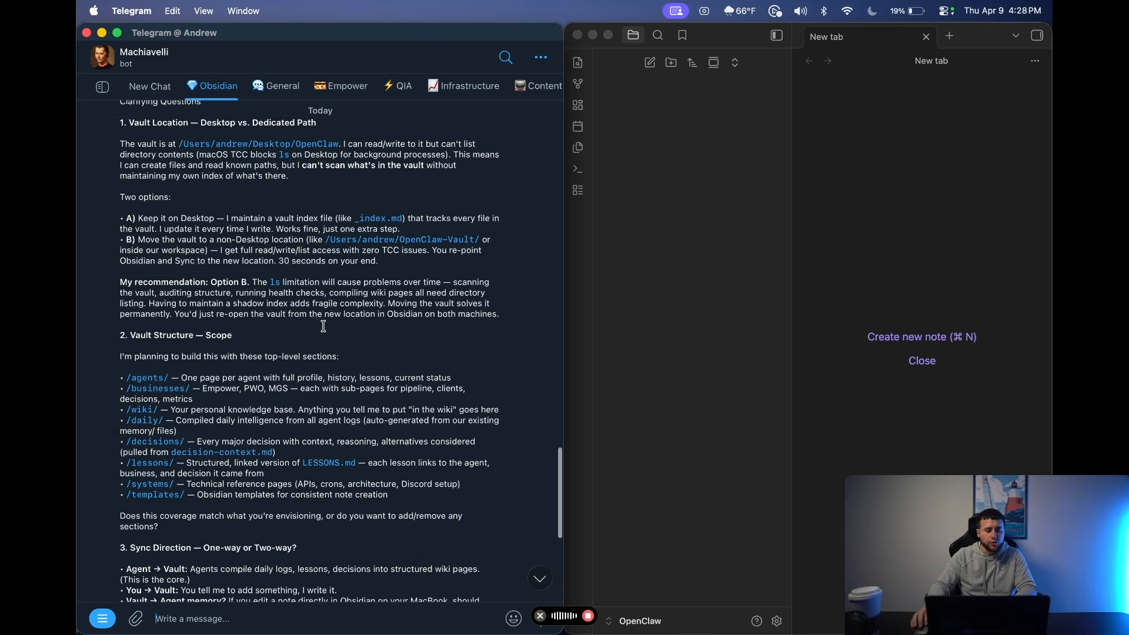
scroll(324, 326, down, 5)
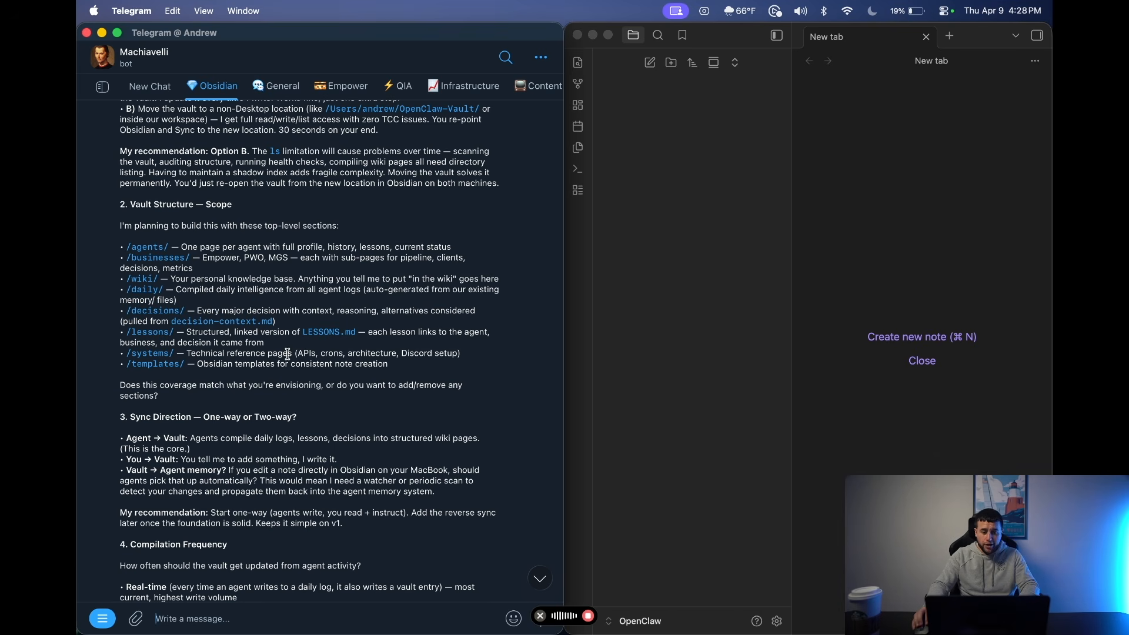
scroll(214, 348, down, 2)
scroll(213, 348, down, 1)
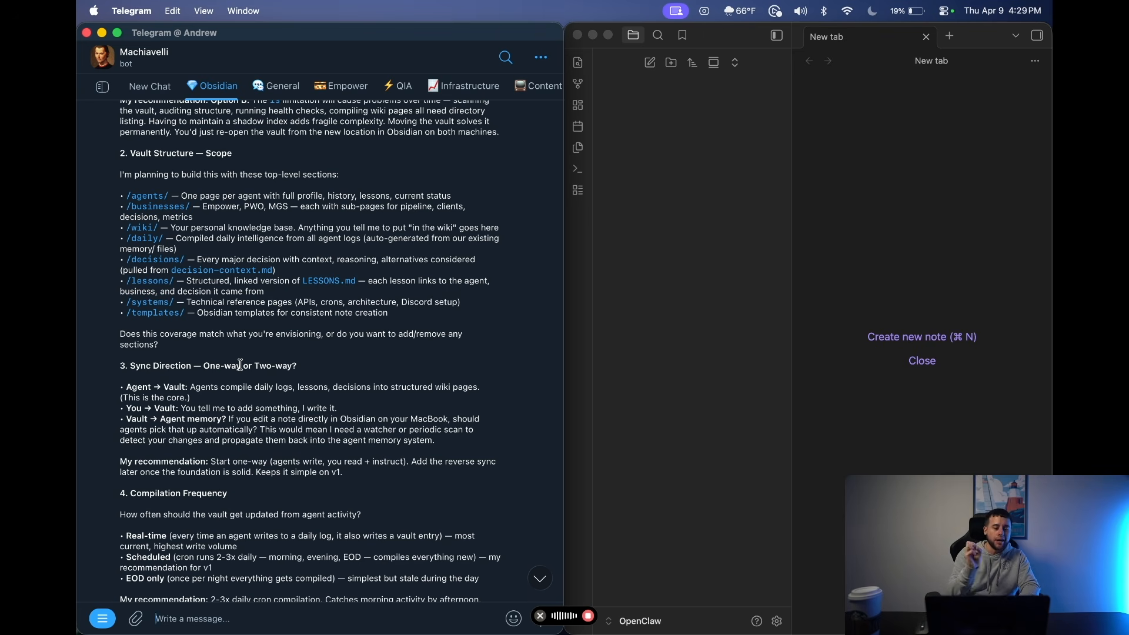
scroll(240, 365, down, 3)
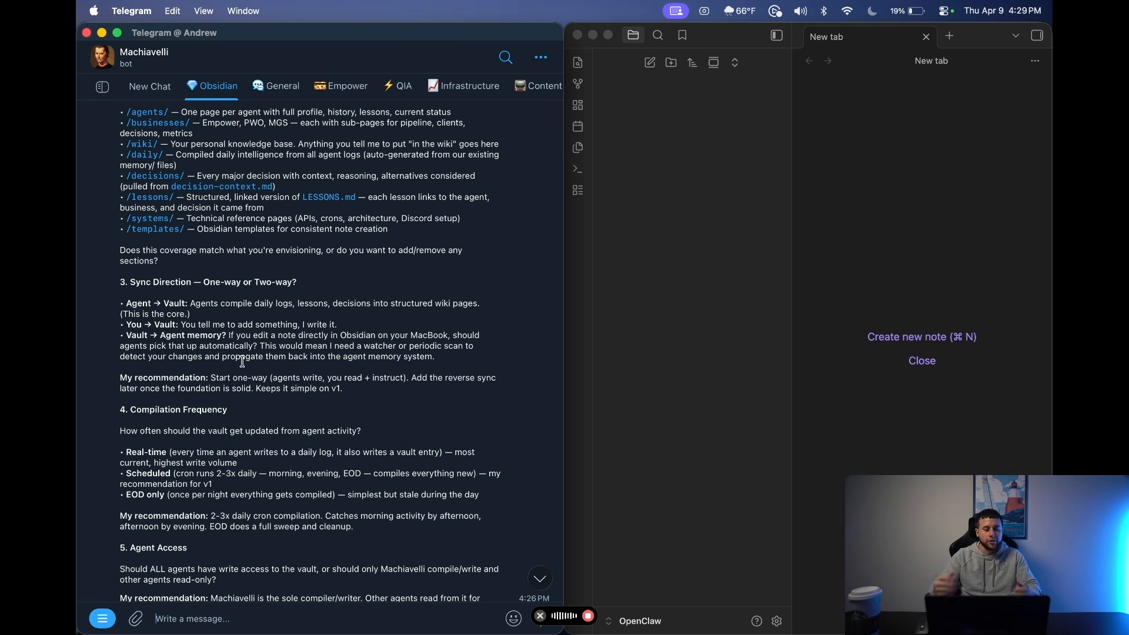
scroll(241, 361, down, 2)
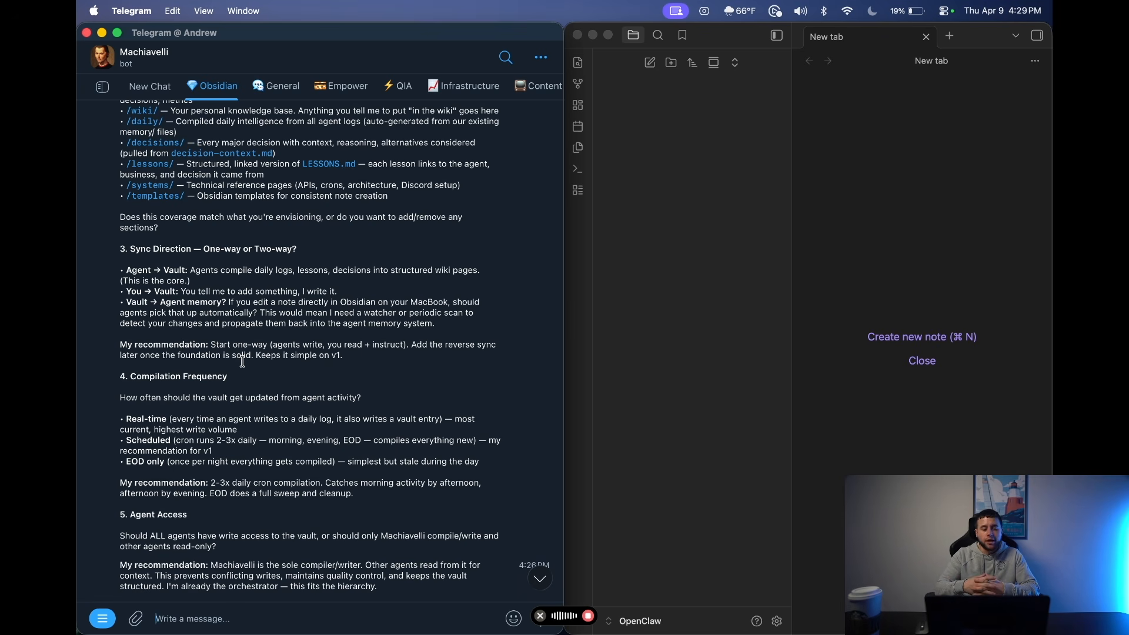
scroll(243, 362, down, 3)
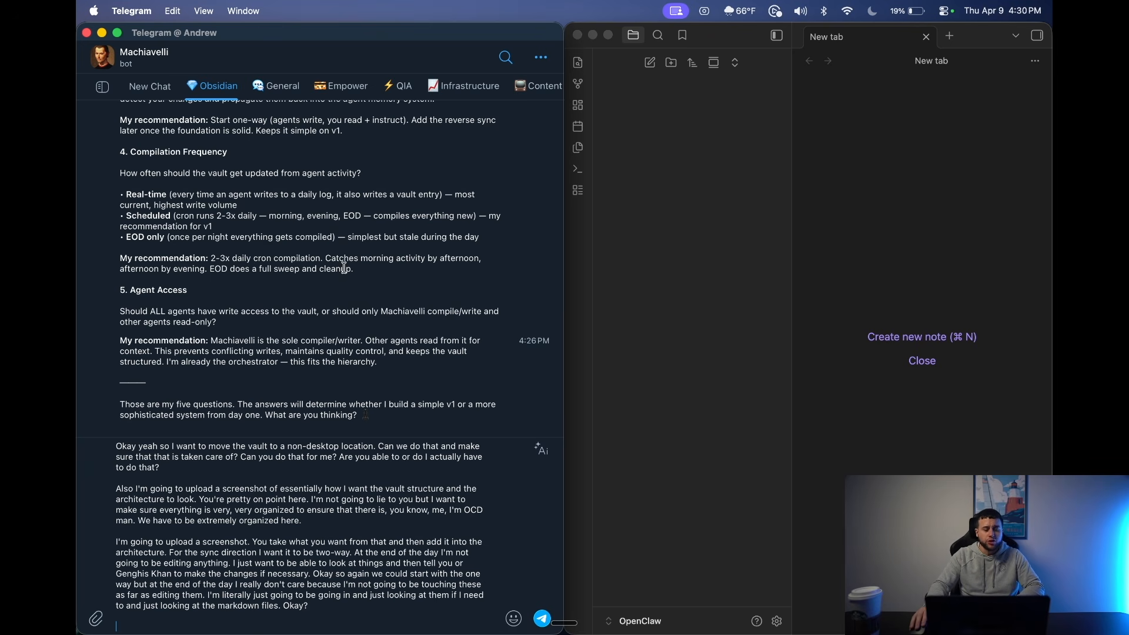
Add dictated paragraphs asking about real-time versus scheduled update costs, and making Machiavelli sole writer with other agents read-only, asking about the downsides.
key(fn)
key(fn)
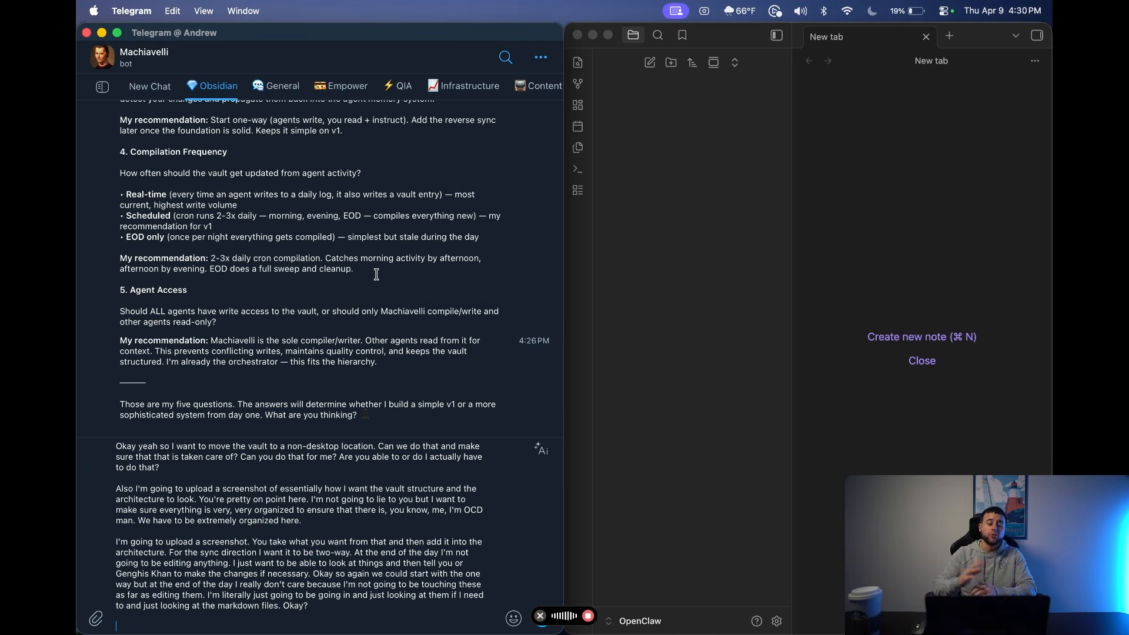
key(fn)
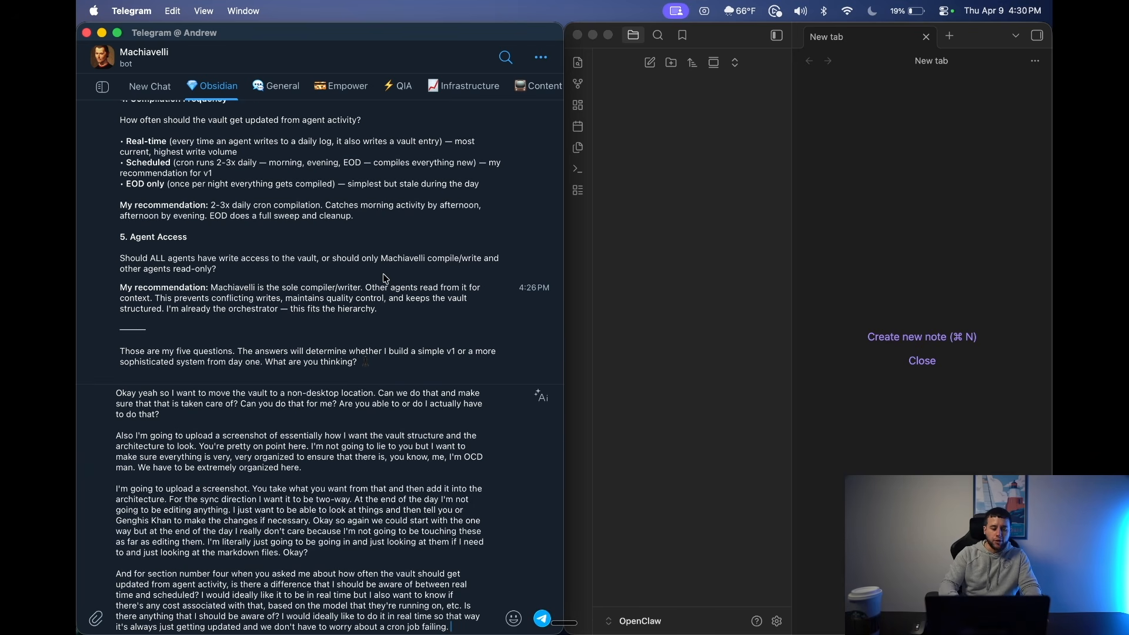
key(shift+Return)
key(shift+Return)
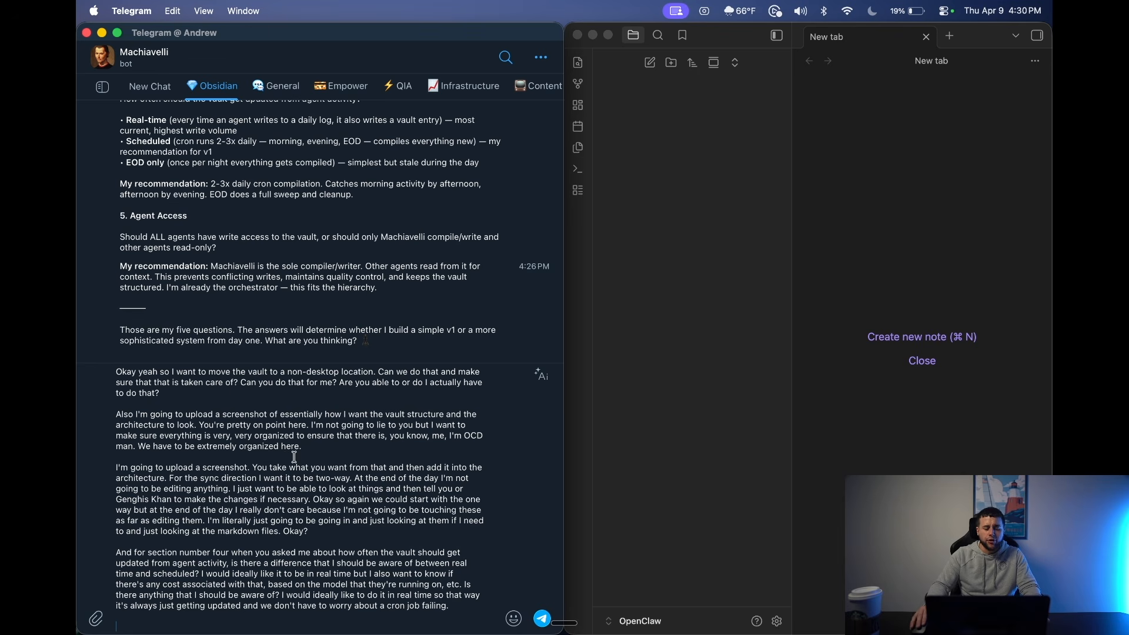
key(fn)
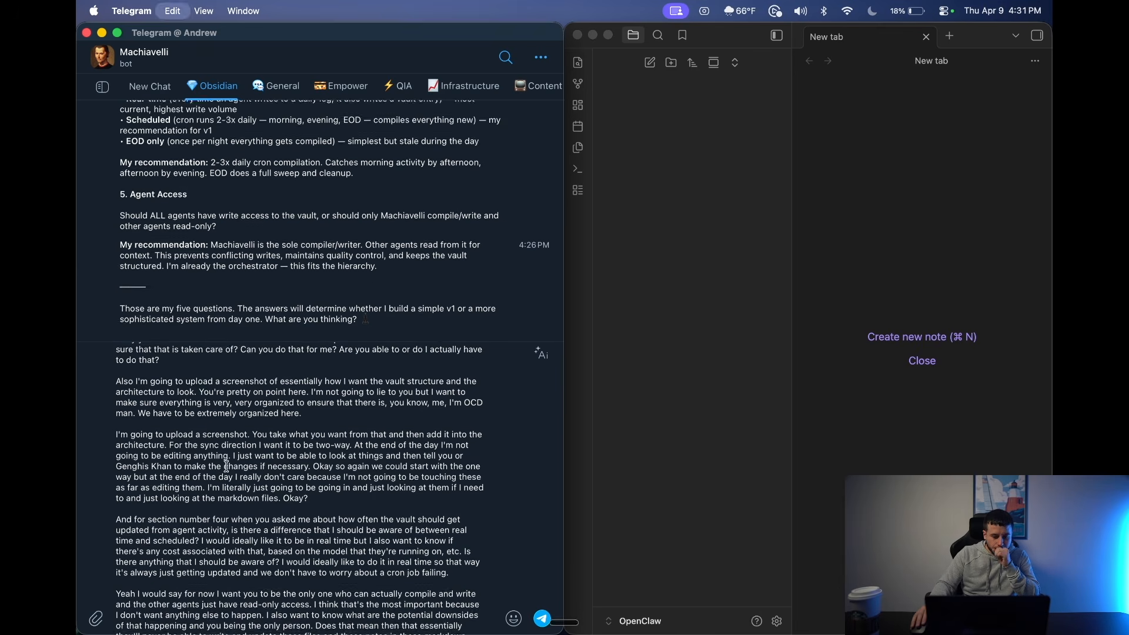
Finish the reply by asking Machiavelli to answer these questions and not start until told, so that everything gets dialed in.
text(P)
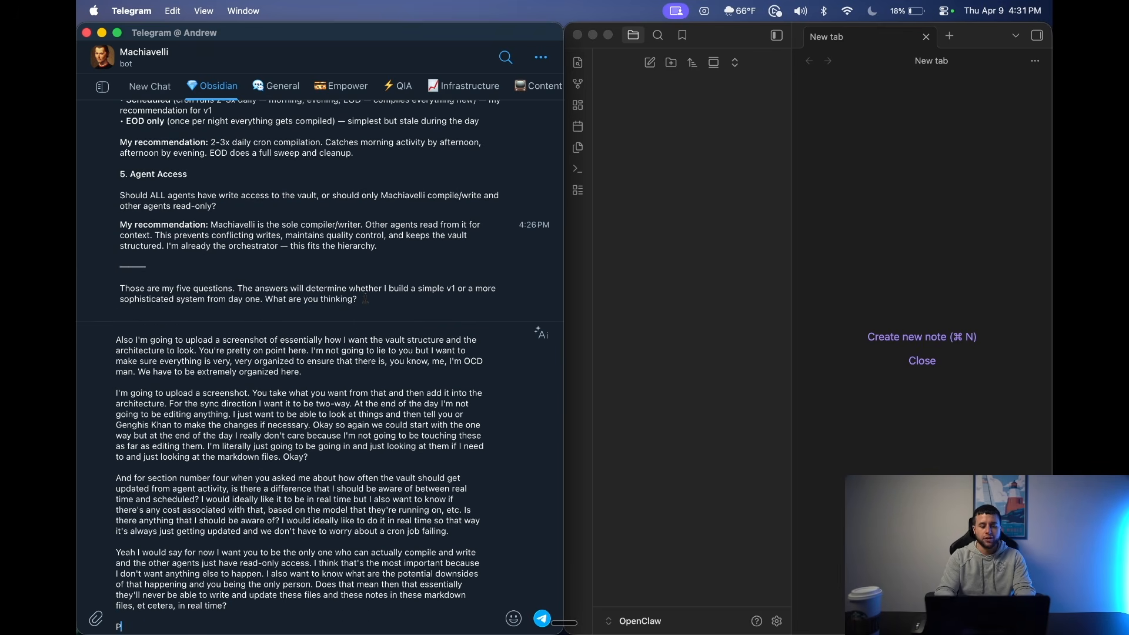
text(lease answer these )
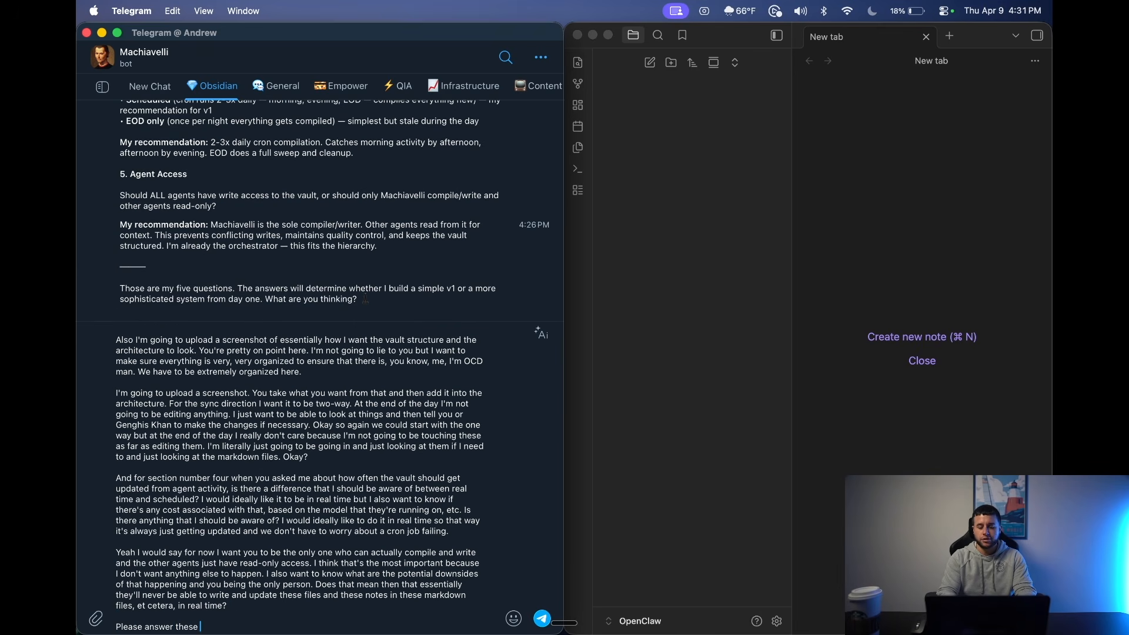
text(questions prior)
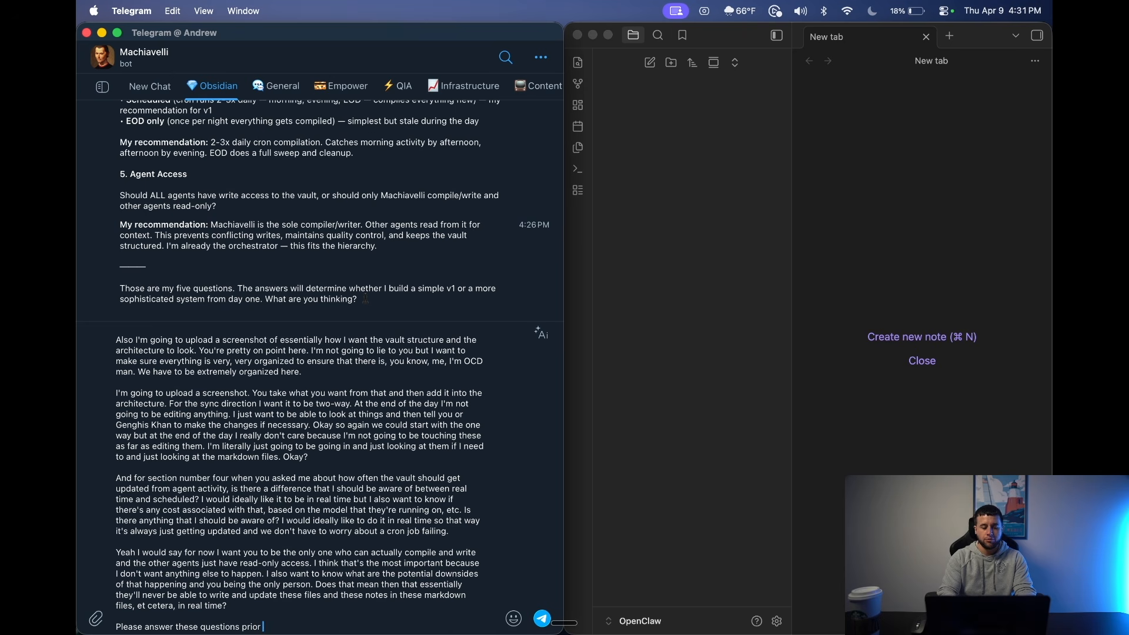
key(BackSpace)
key(BackSpace)
key(BackSpace)
key(BackSpace)
key(BackSpace)
key(BackSpace)
text(a)
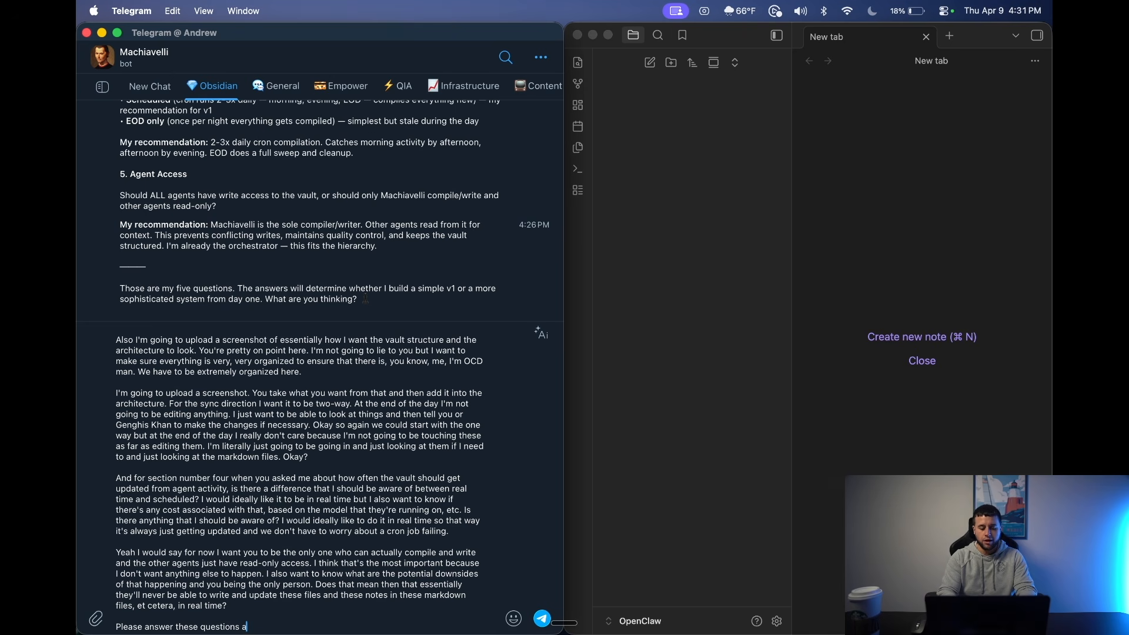
text(nd do not start until I tell you to. )
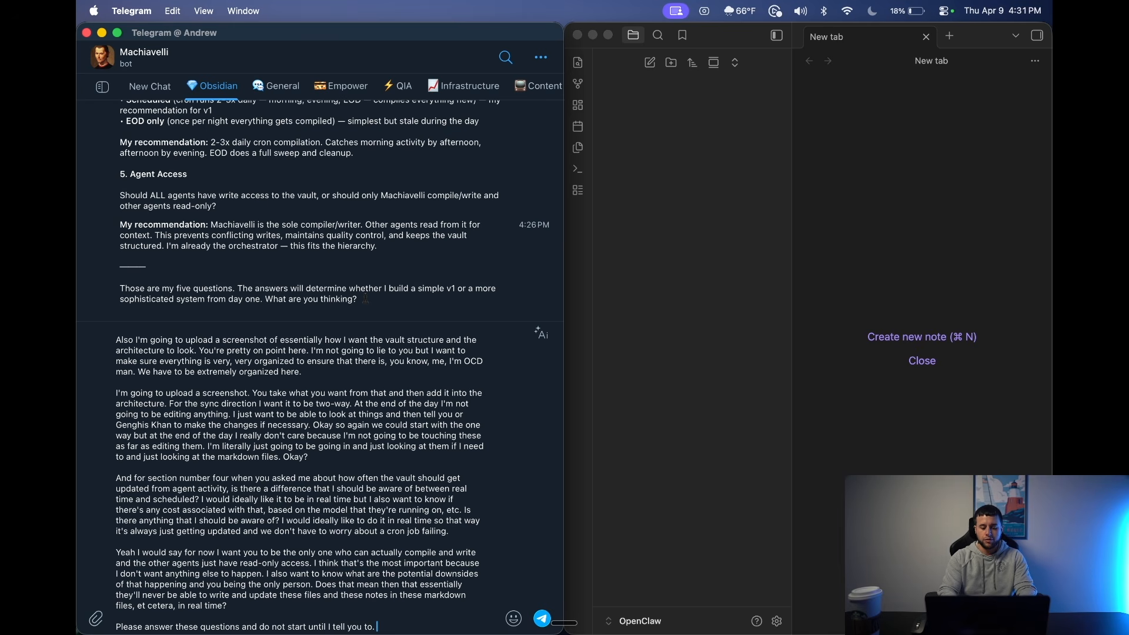
text(I want to make sure that we die)
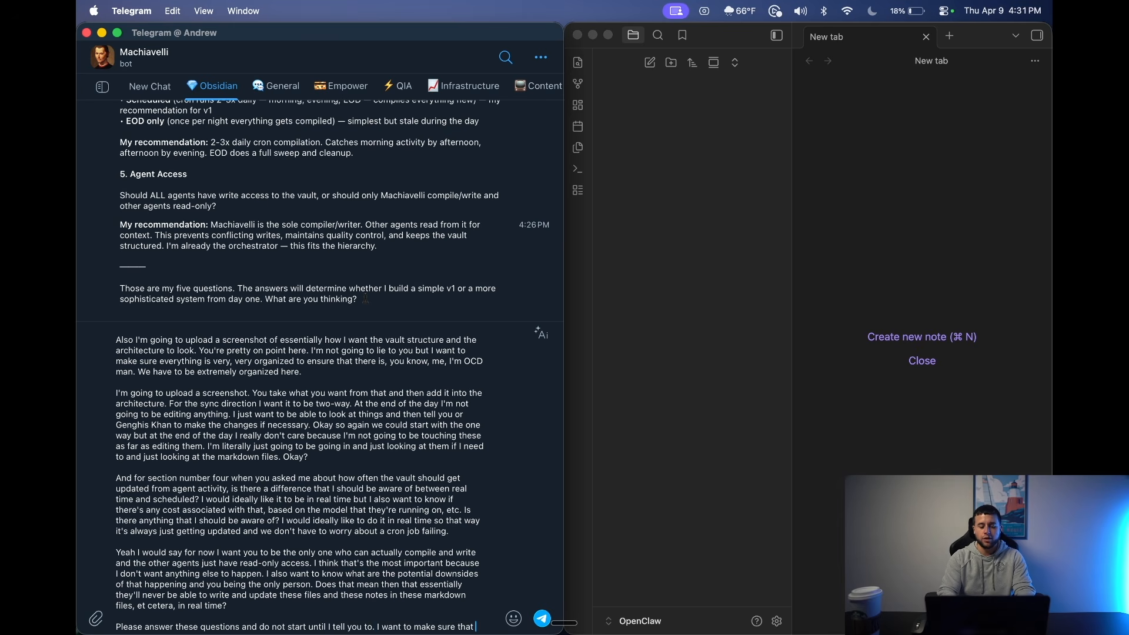
text(al everything is.)
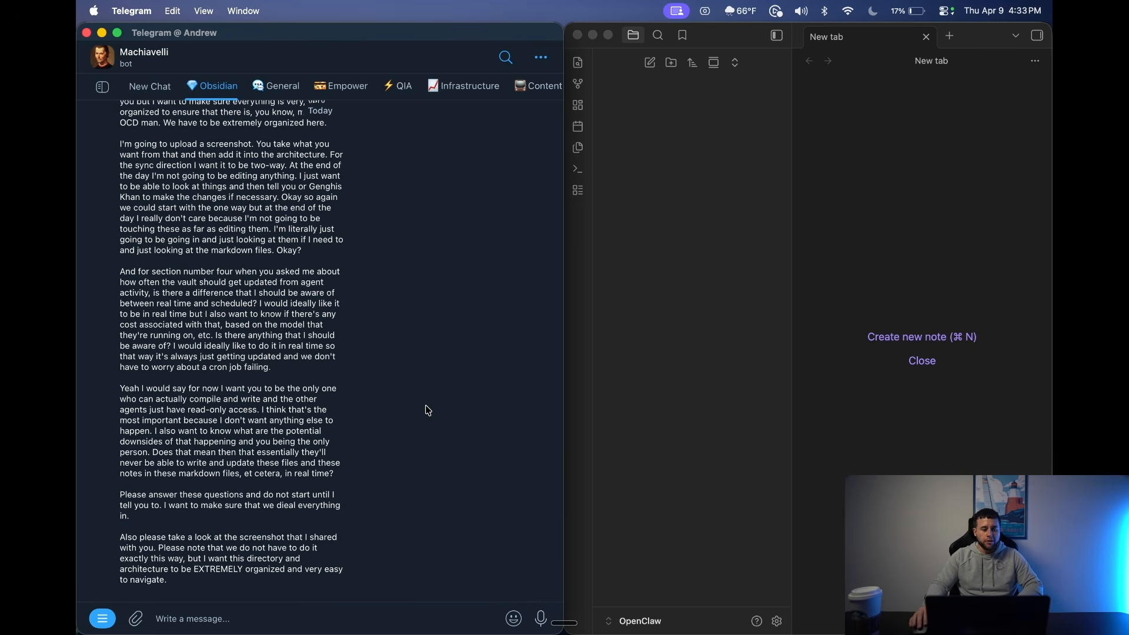
scroll(428, 409, up, 5)
scroll(428, 405, down, 5)
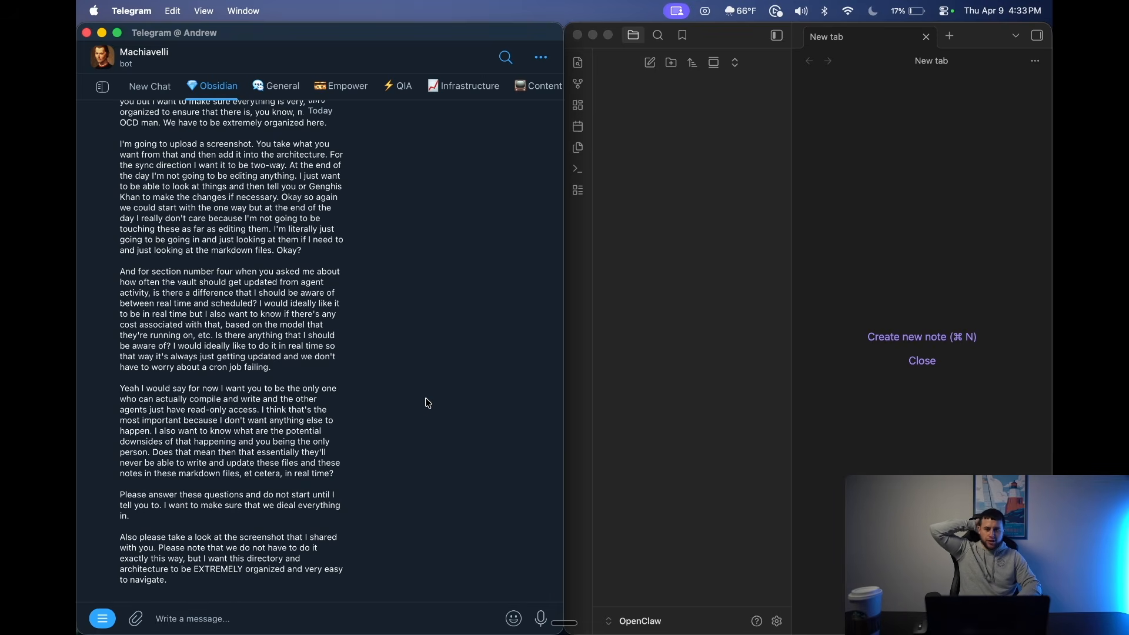
scroll(429, 404, down, 1)
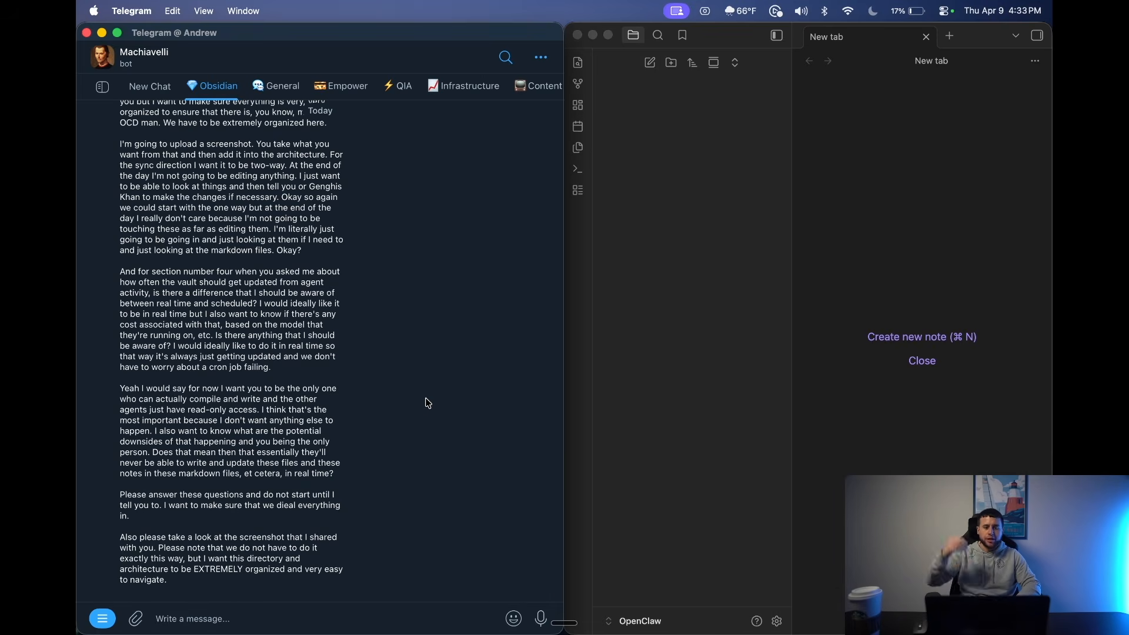
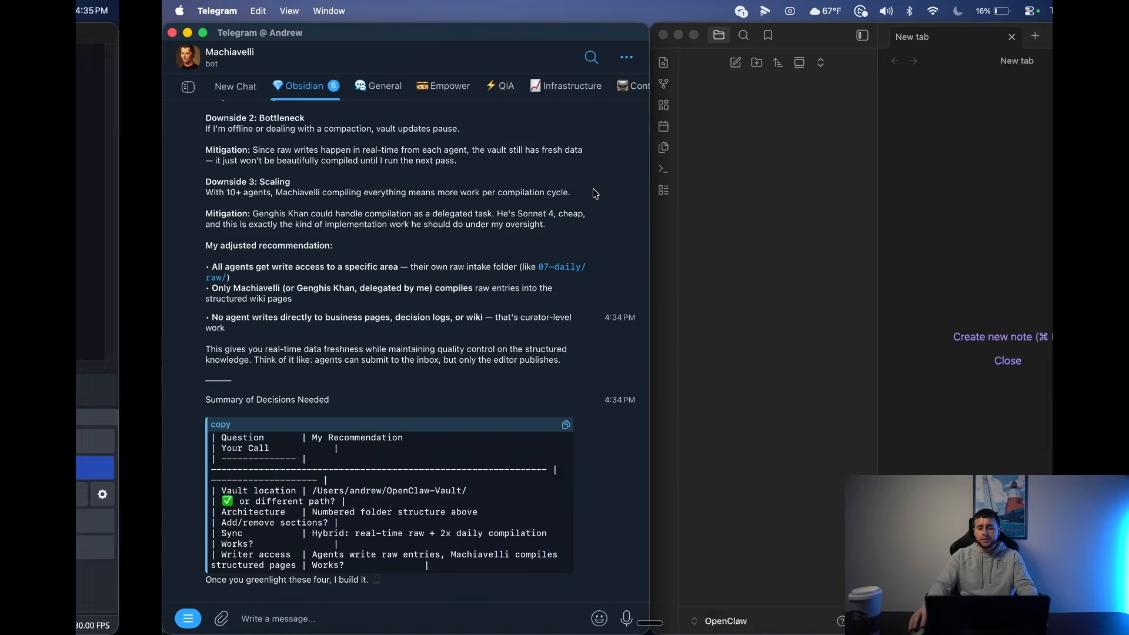
Read Machiavelli's reply from its beginning, covering the plan for moving the vault off the Desktop.
scroll(301, 400, up, 20)
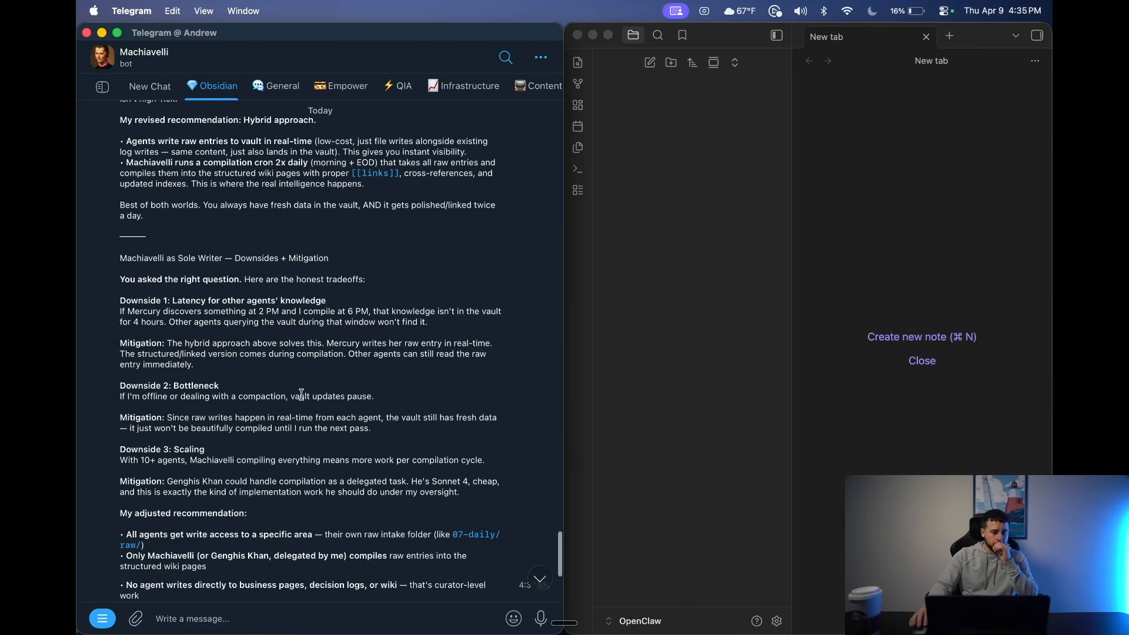
scroll(299, 399, up, 20)
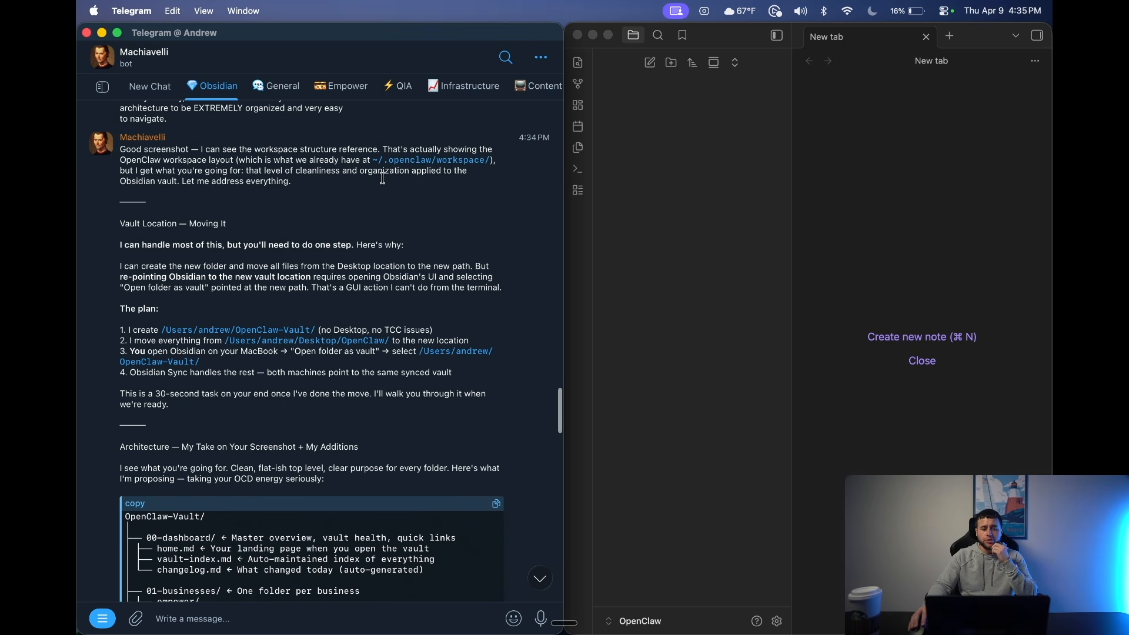
scroll(243, 197, down, 3)
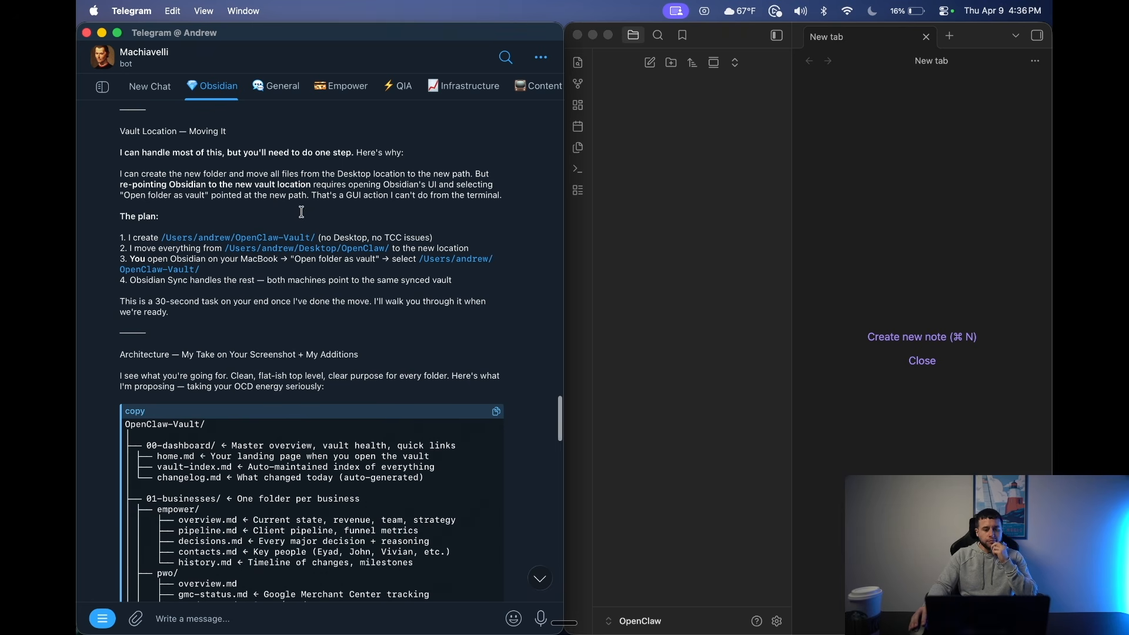
scroll(333, 212, down, 1)
scroll(334, 211, down, 1)
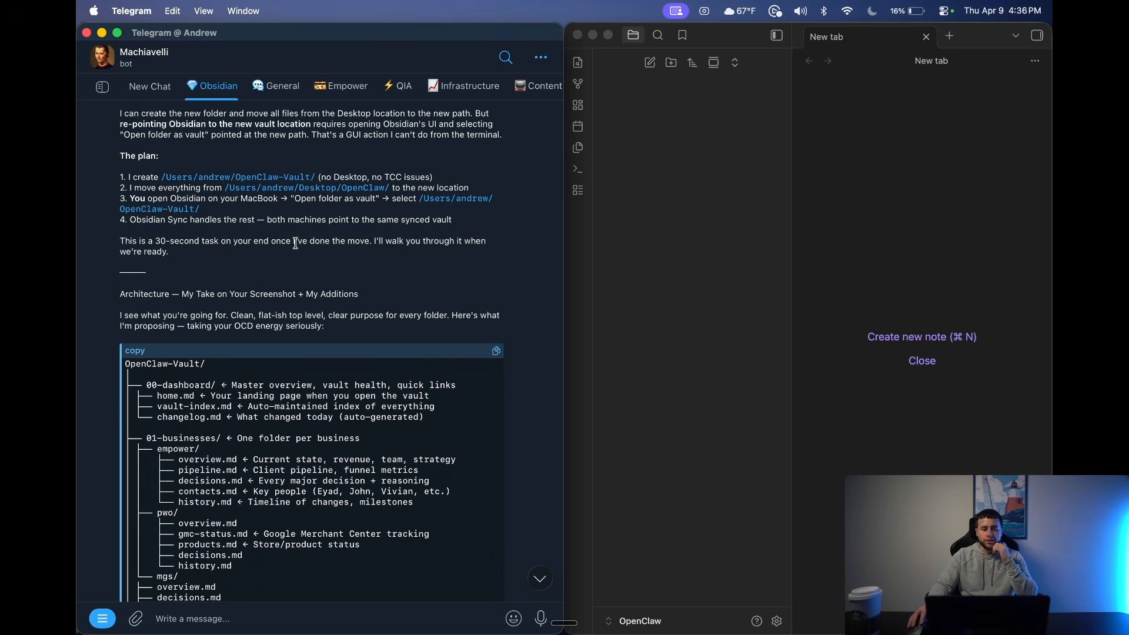
scroll(311, 255, down, 5)
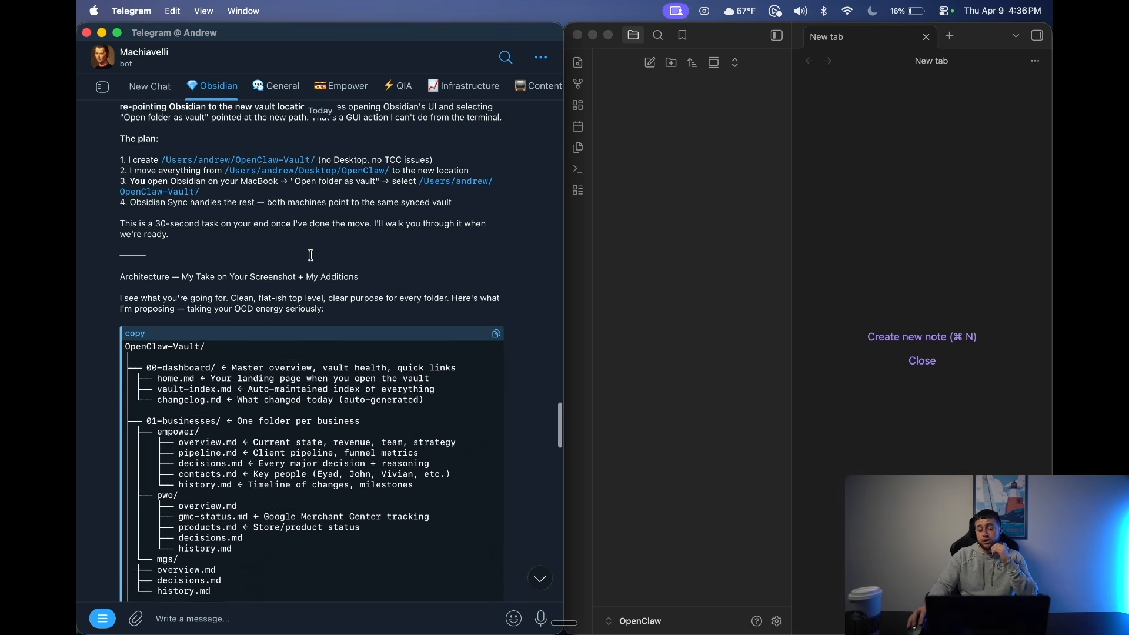
scroll(311, 255, down, 1)
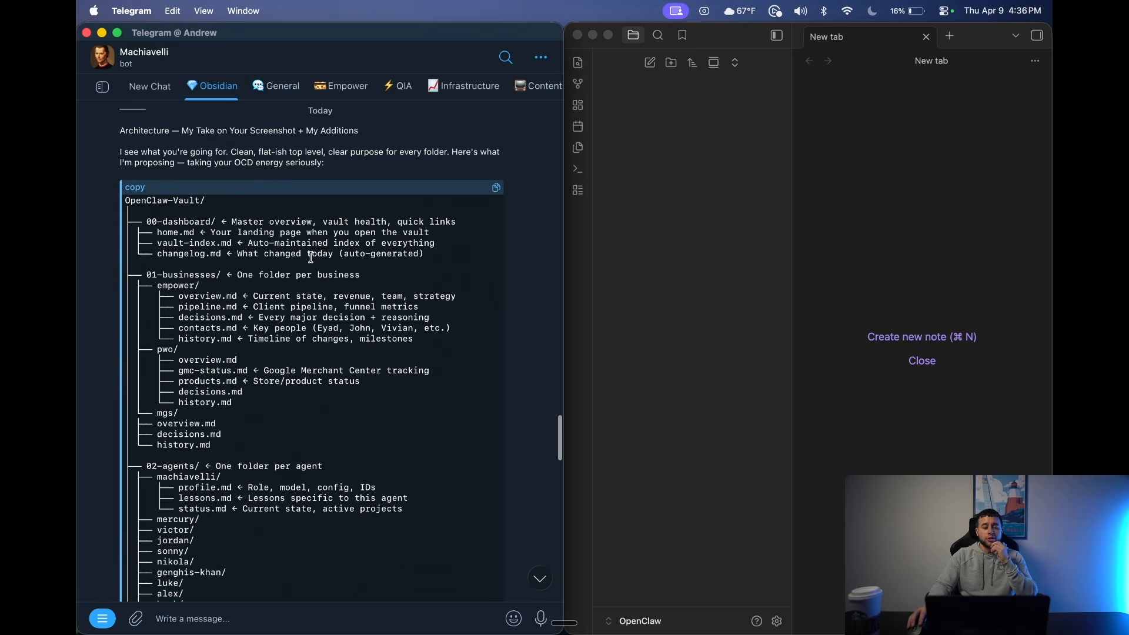
Switch to Obsidian and inspect the management options for the OpenClaw vault in the vault manager, including moving it.
click(647, 621)
click(650, 622)
click(679, 617)
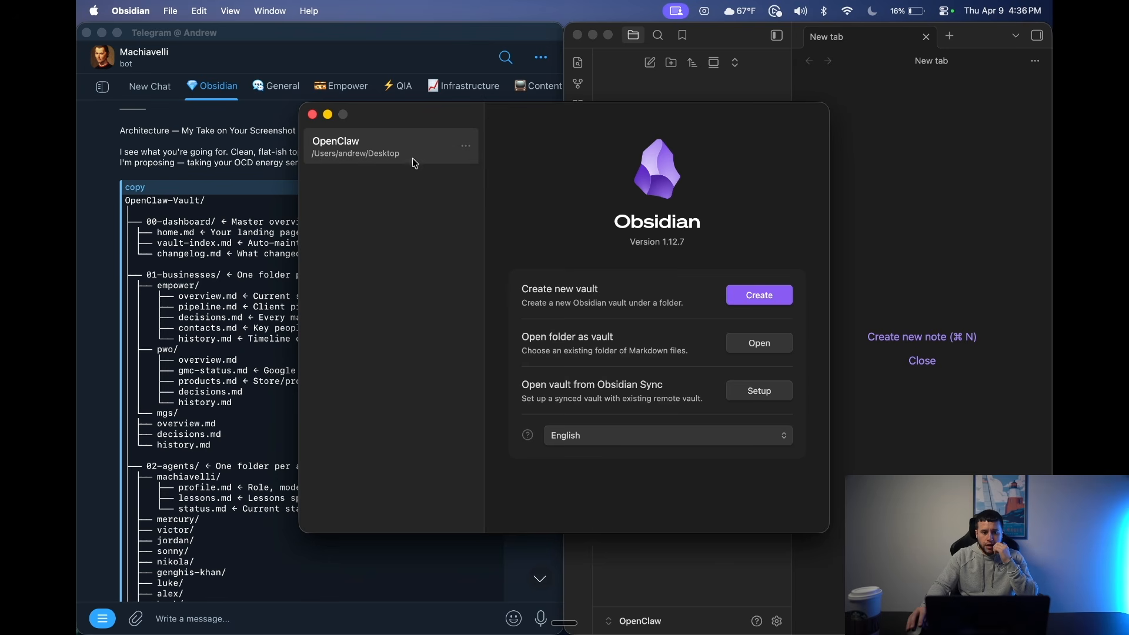
click(465, 147)
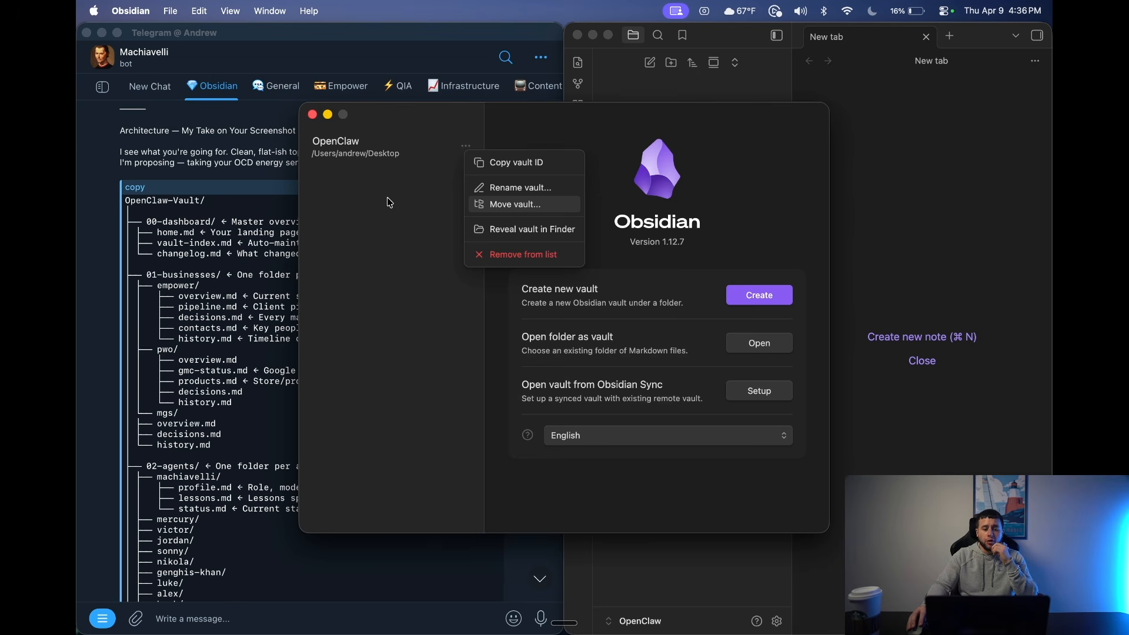
click(312, 114)
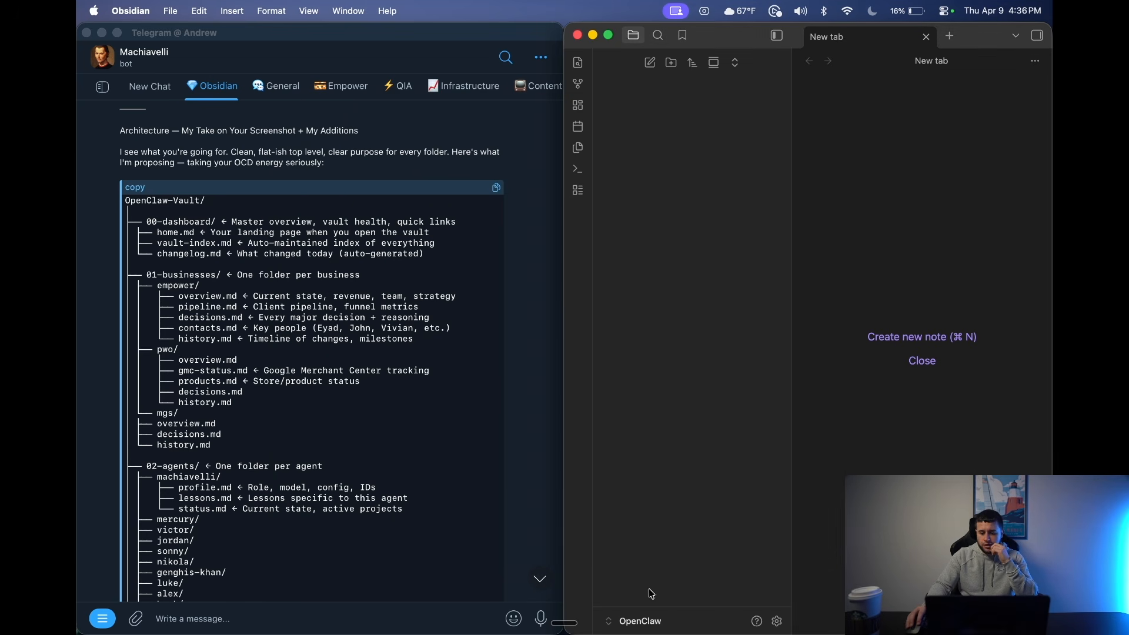
click(625, 618)
click(668, 614)
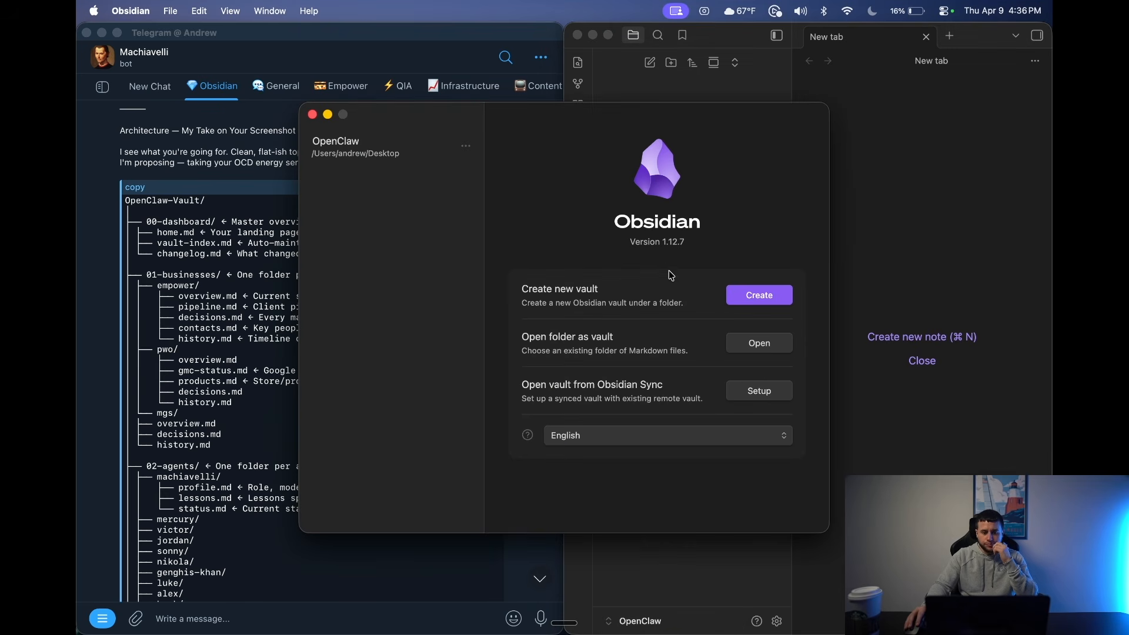
click(464, 148)
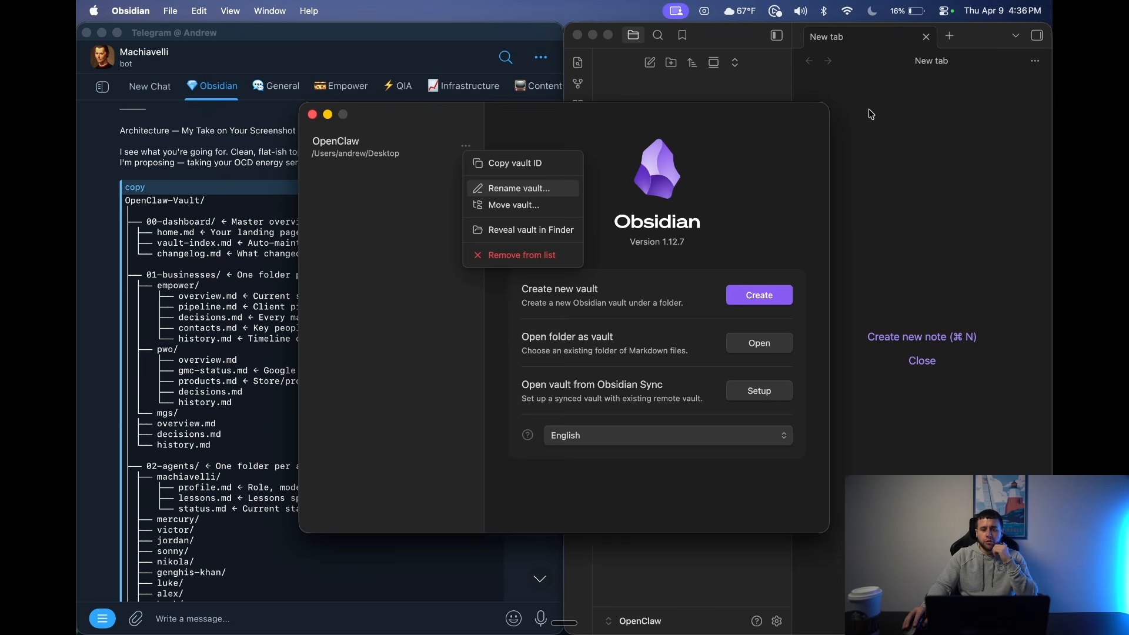
Return to the Obsidian topic in Telegram and reread the vault location plan in Machiavelli's reply.
click(434, 59)
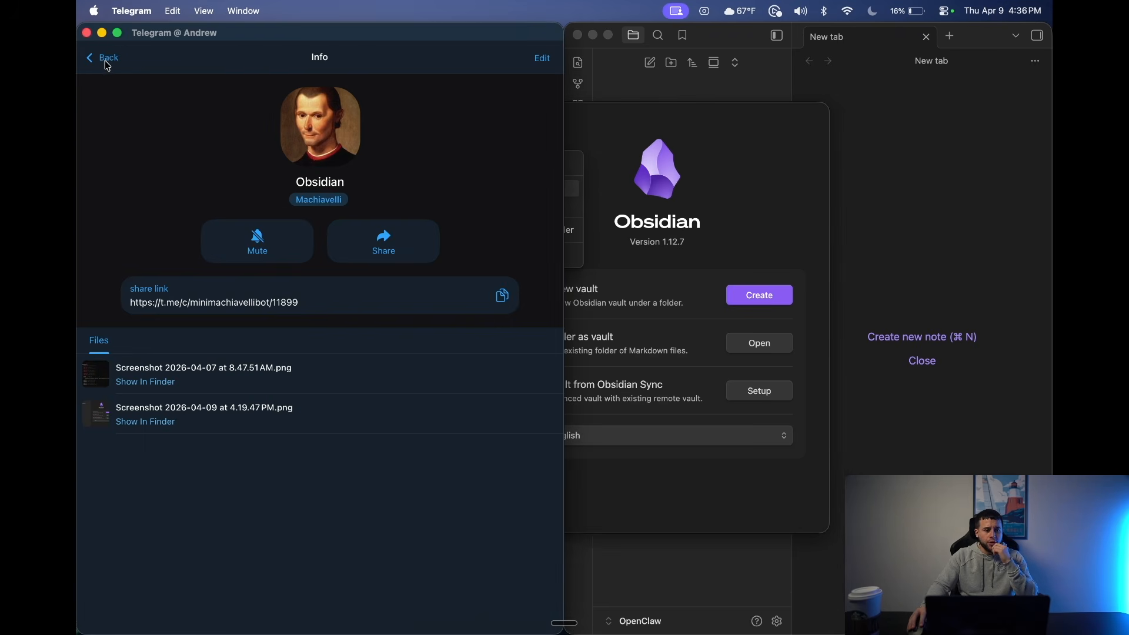
click(107, 61)
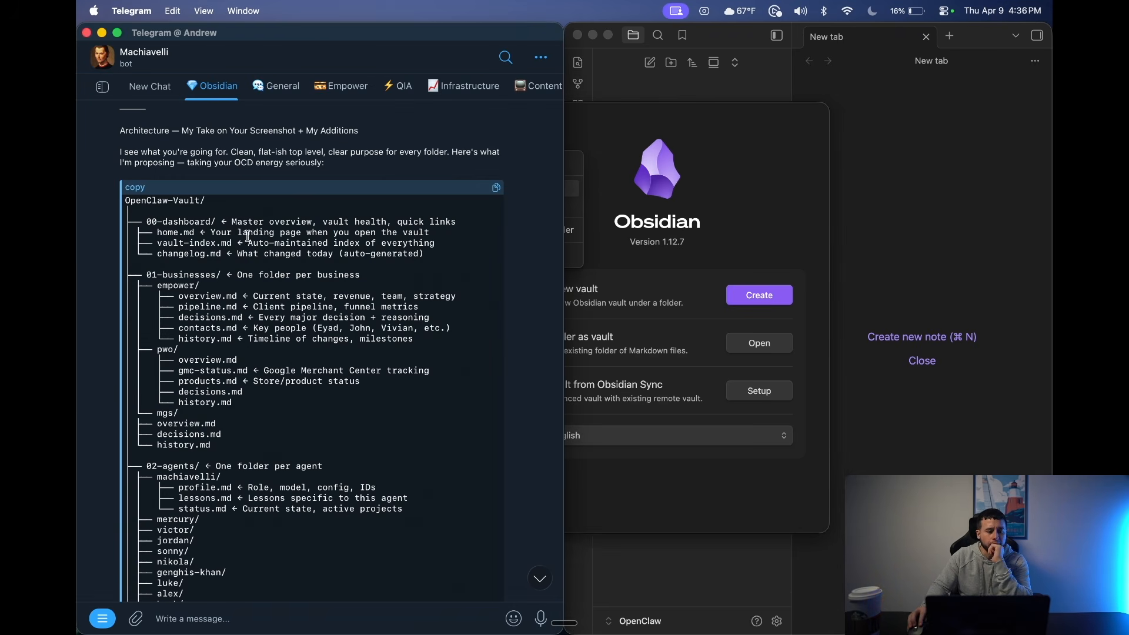
scroll(247, 235, up, 5)
scroll(309, 228, up, 1)
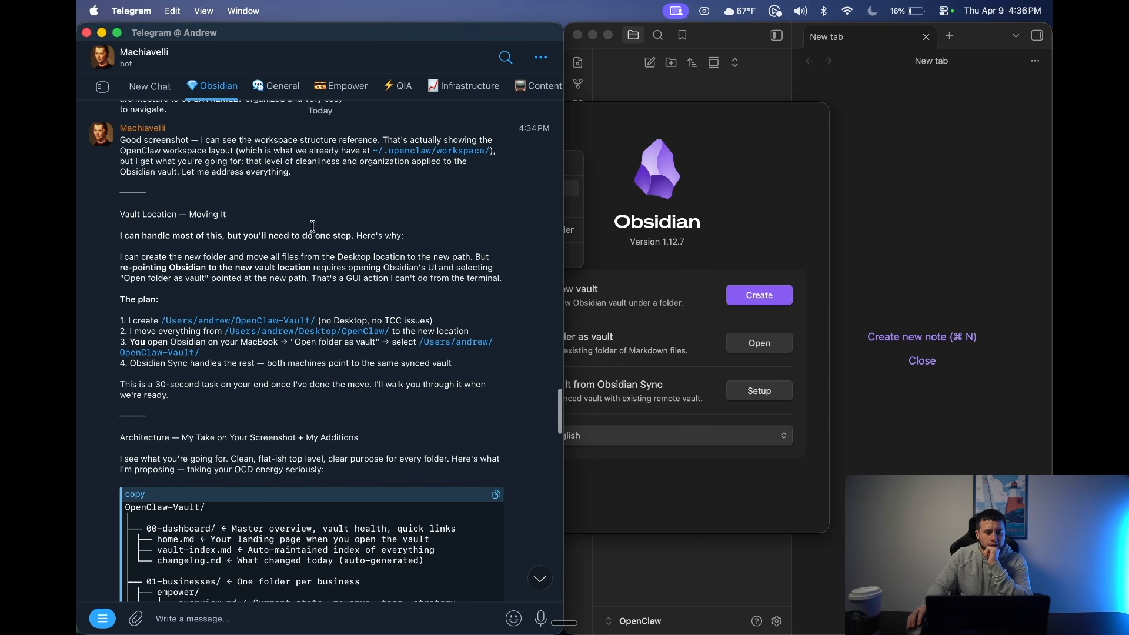
scroll(363, 187, down, 3)
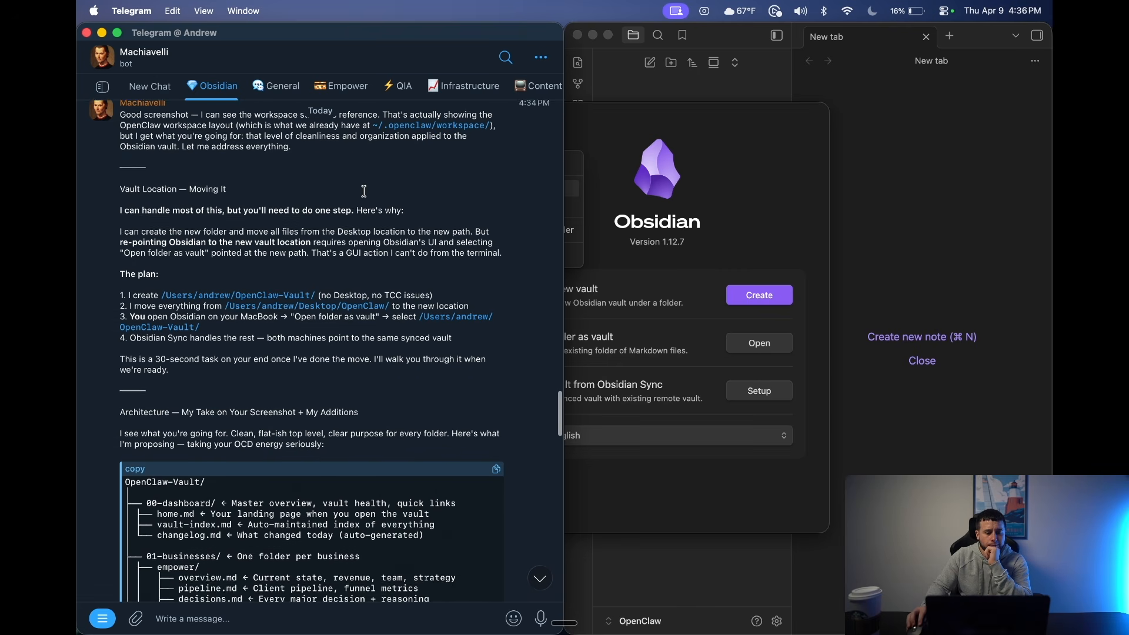
Review the proposed OpenClaw-Vault folder structure, from 00-dashboard through 08-x-content and the templates folder.
scroll(250, 259, down, 6)
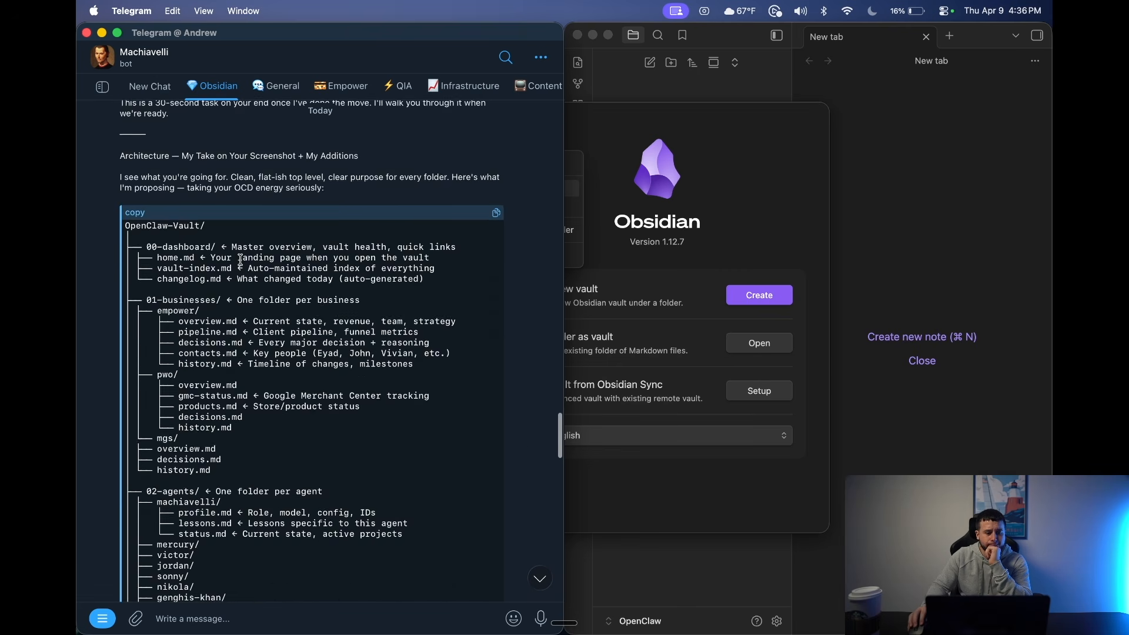
scroll(241, 260, down, 1)
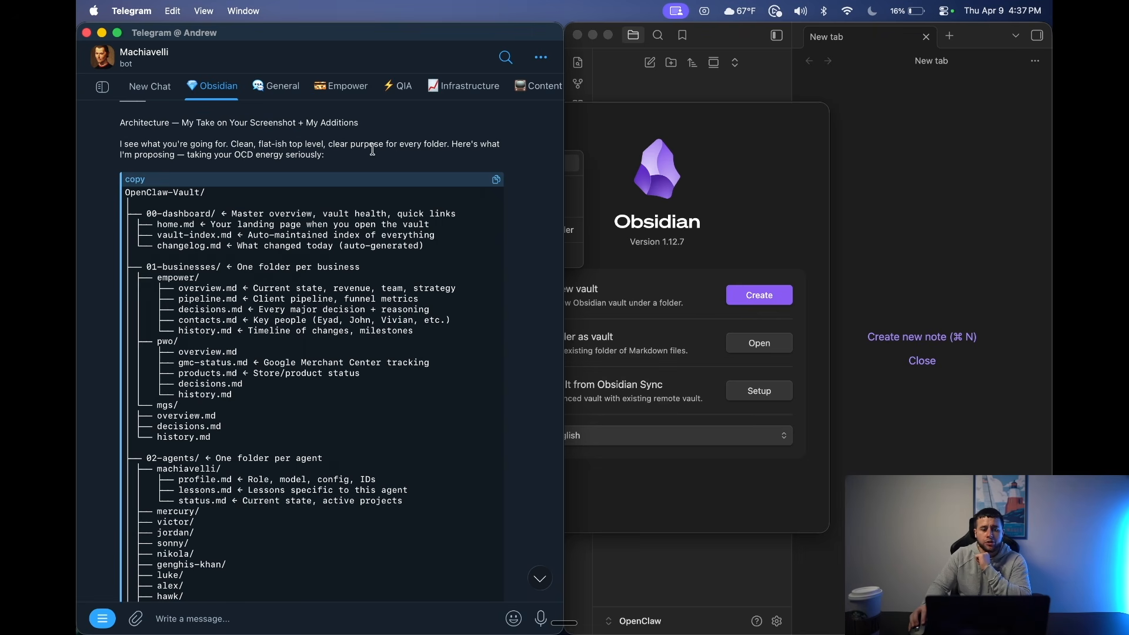
scroll(270, 159, down, 3)
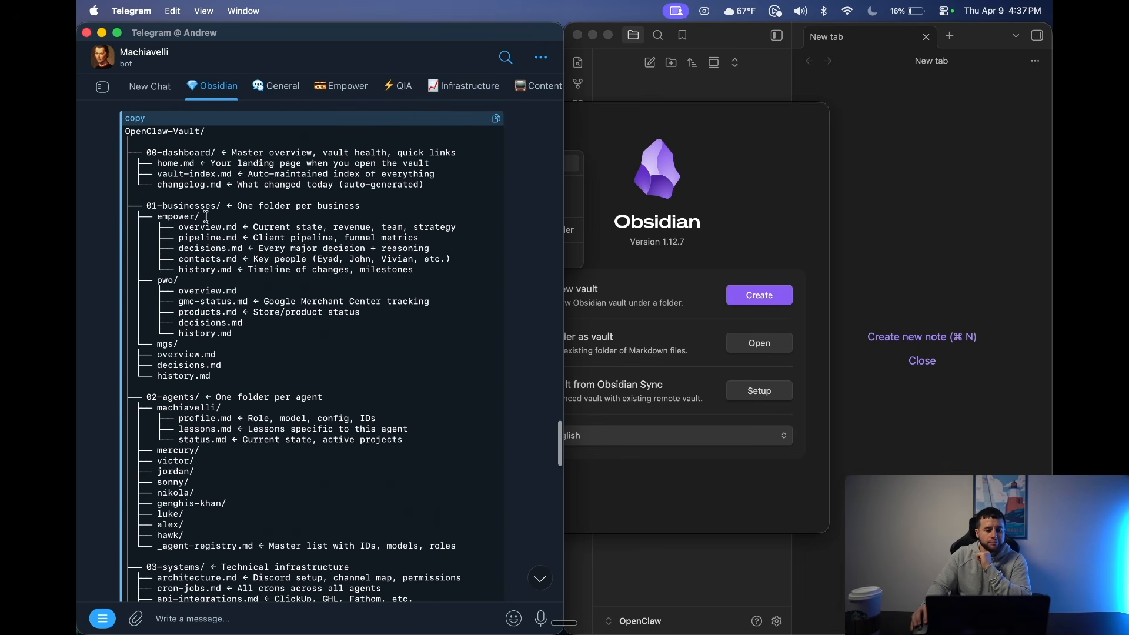
scroll(265, 231, down, 1)
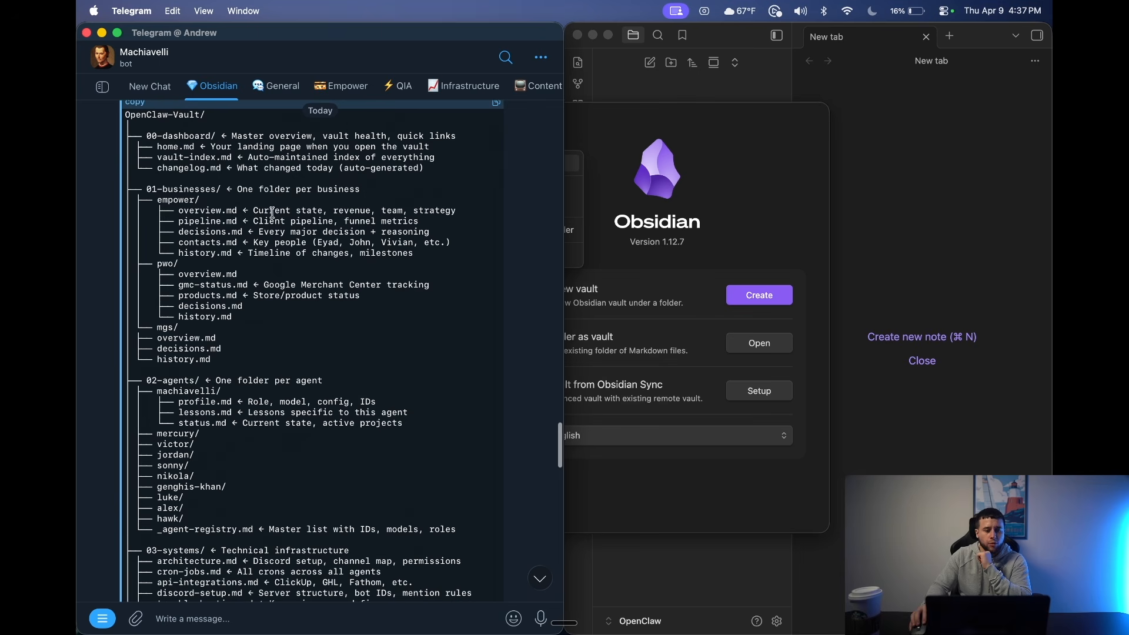
scroll(210, 250, down, 2)
scroll(235, 229, down, 4)
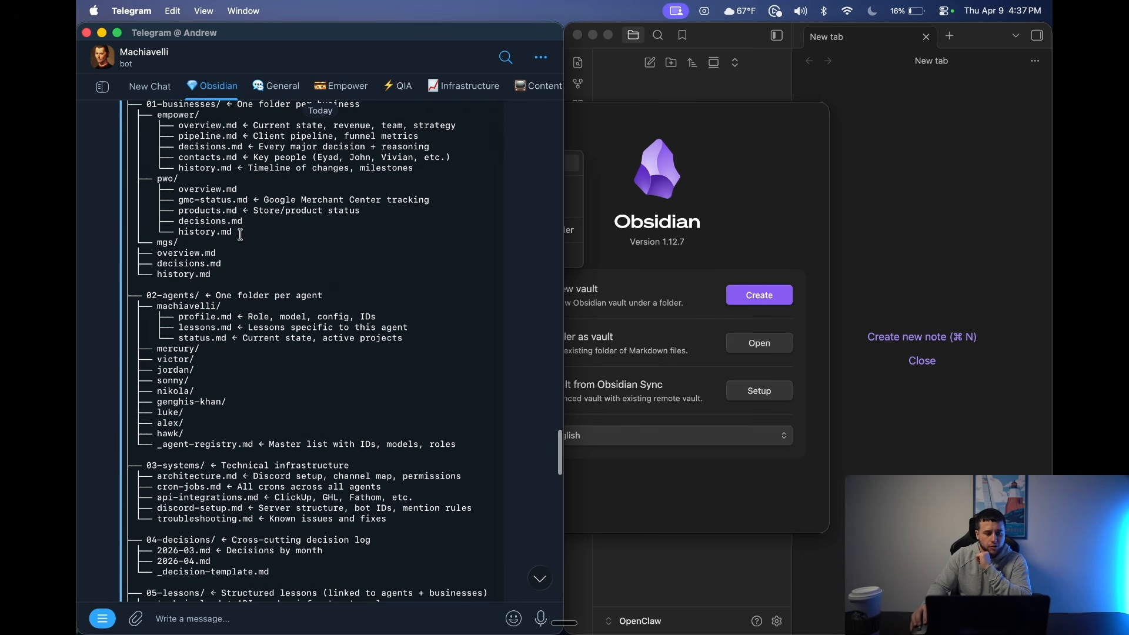
scroll(177, 229, down, 3)
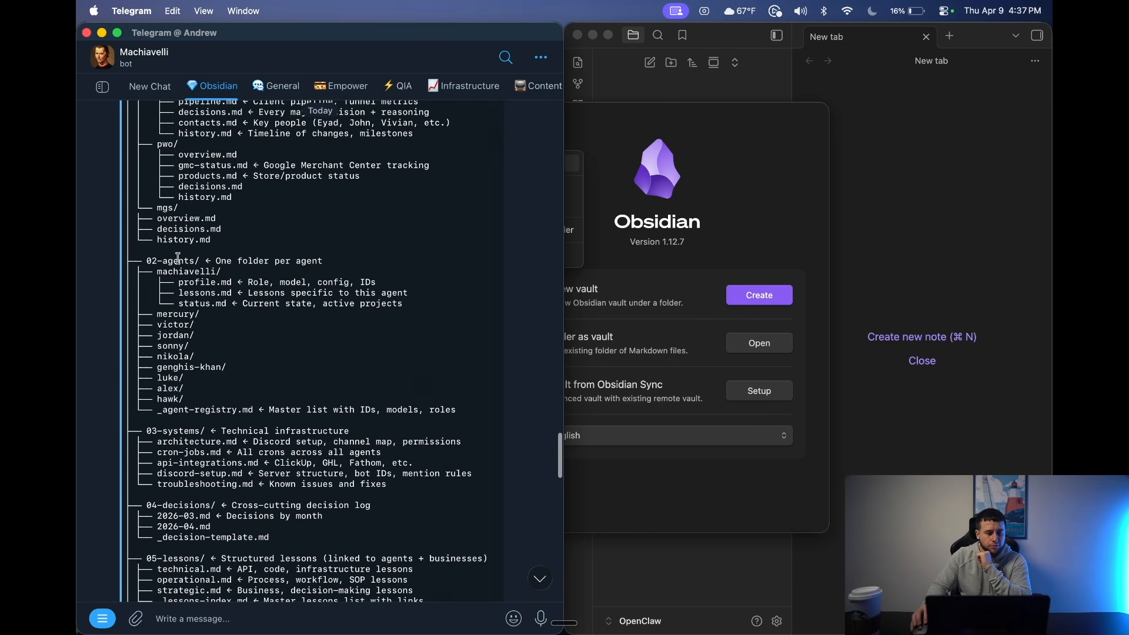
scroll(188, 265, down, 2)
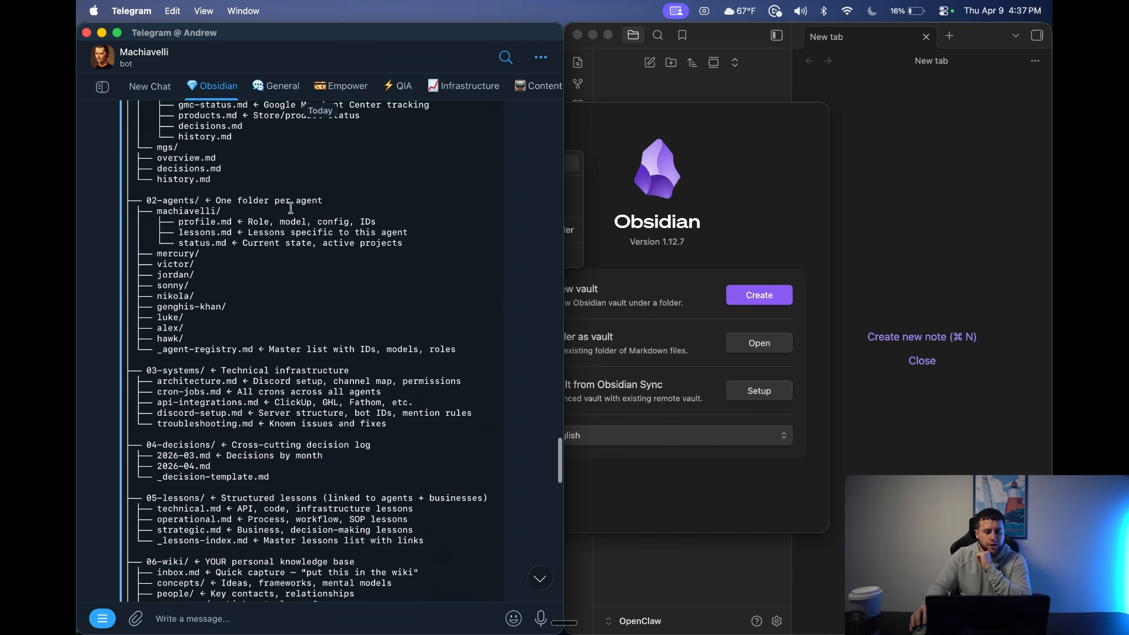
scroll(223, 342, down, 10)
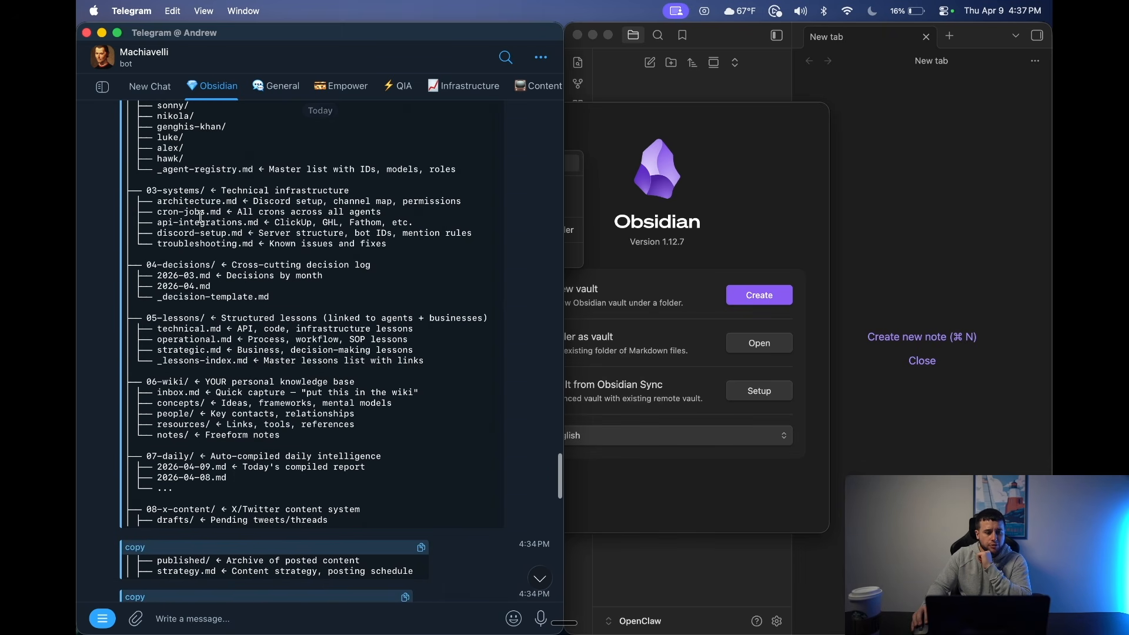
scroll(203, 223, down, 2)
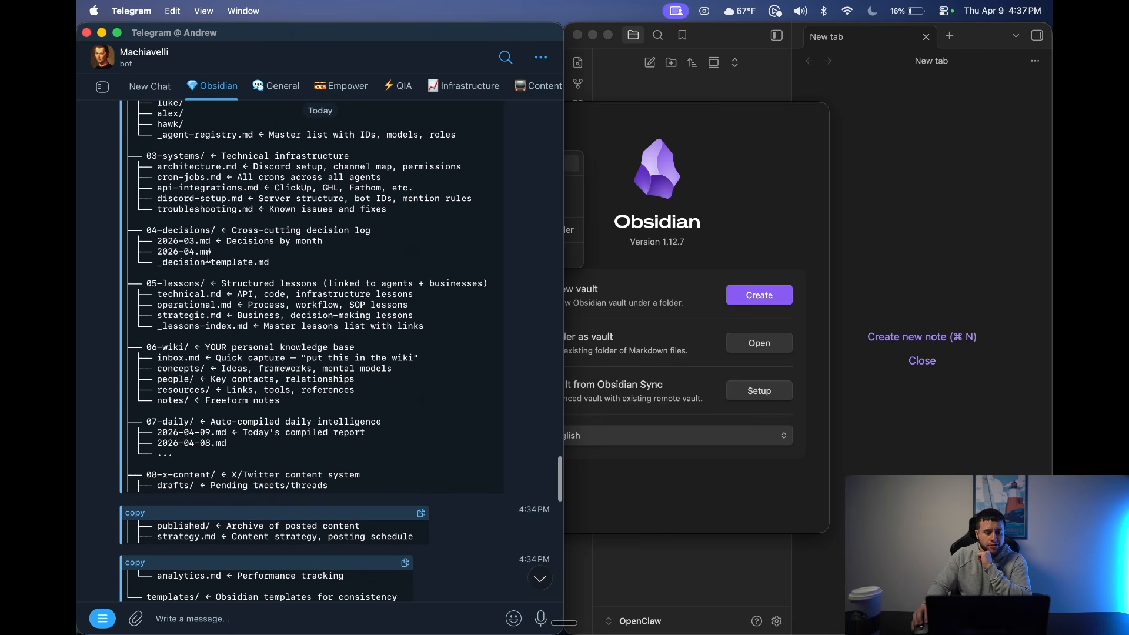
scroll(208, 255, down, 2)
scroll(205, 274, down, 2)
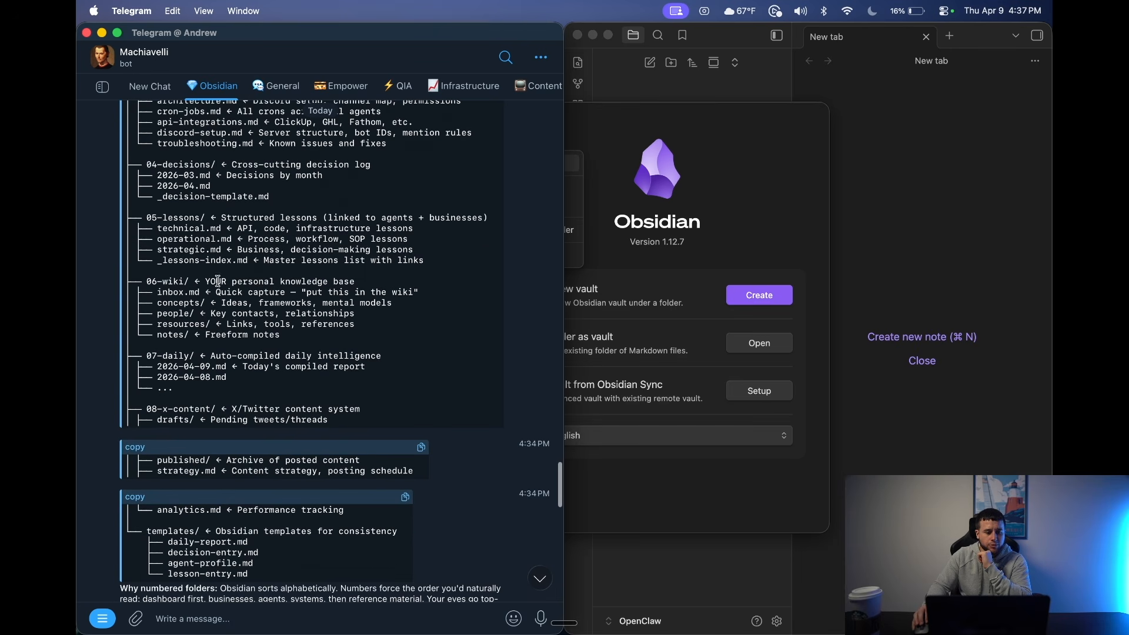
scroll(168, 411, down, 8)
scroll(172, 396, down, 1)
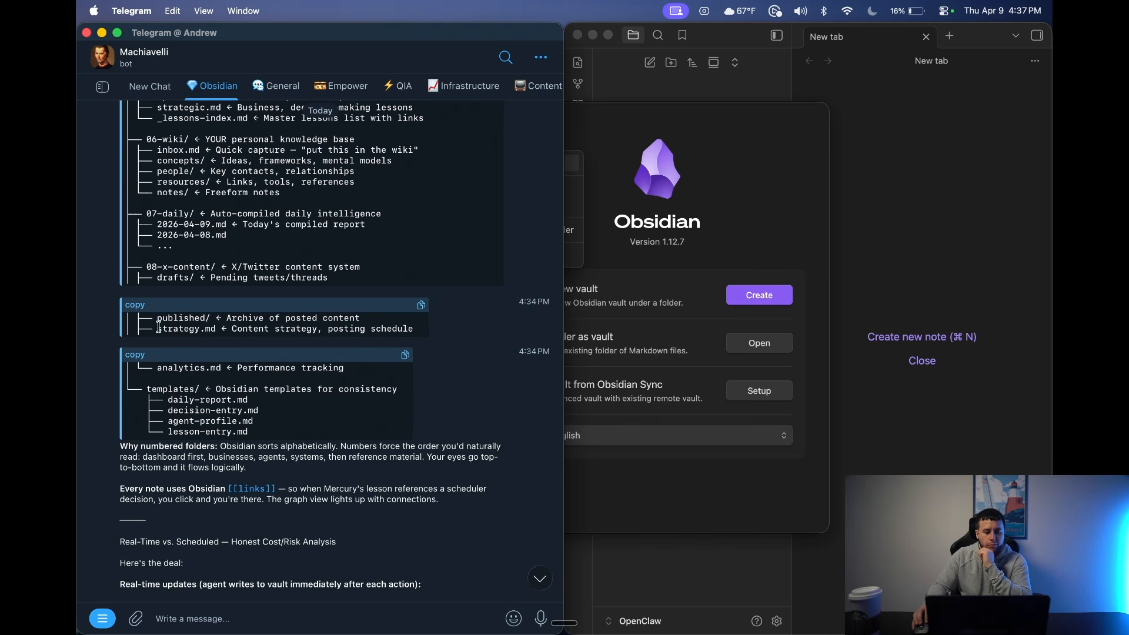
Read the real-time versus scheduled cost and risk analysis, the hybrid recommendation and the sole-writer downsides.
scroll(176, 380, down, 10)
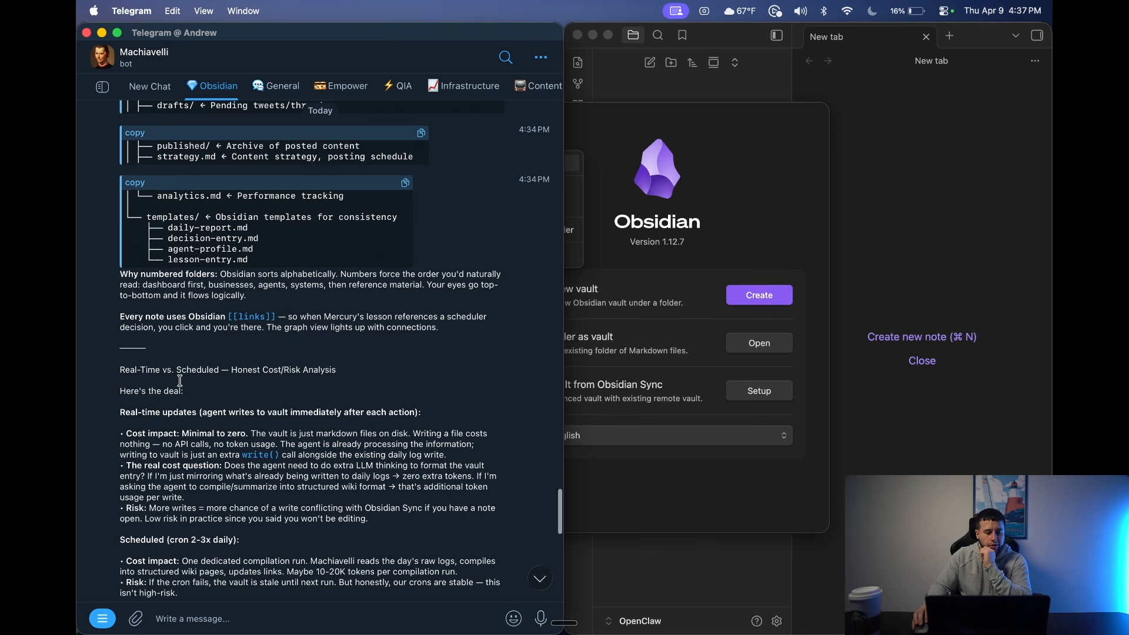
scroll(180, 381, down, 1)
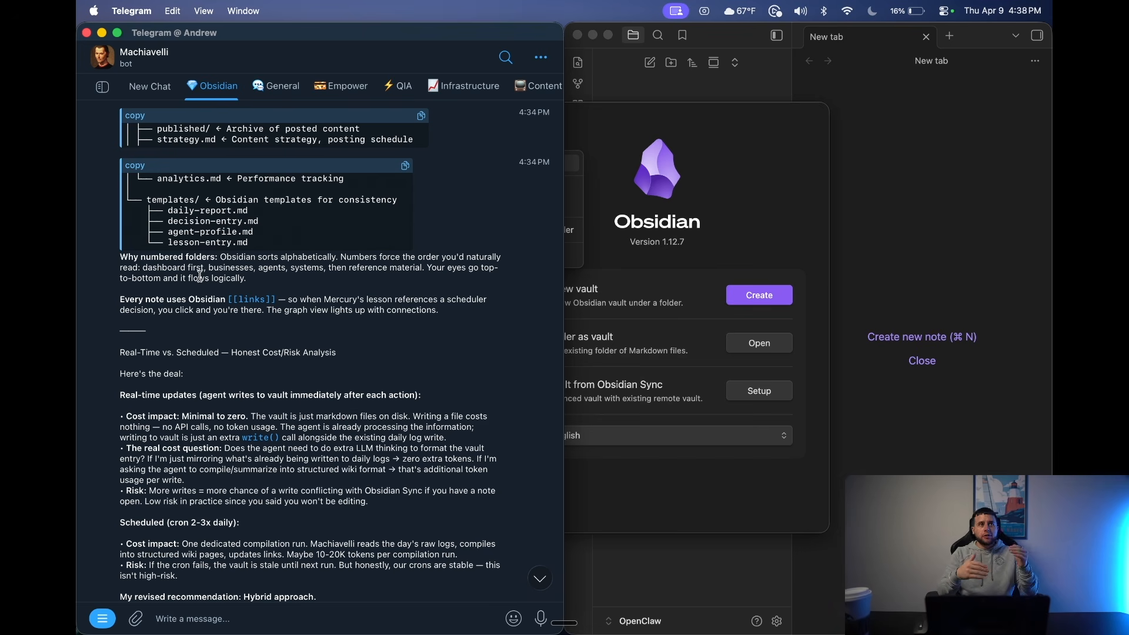
scroll(200, 274, down, 5)
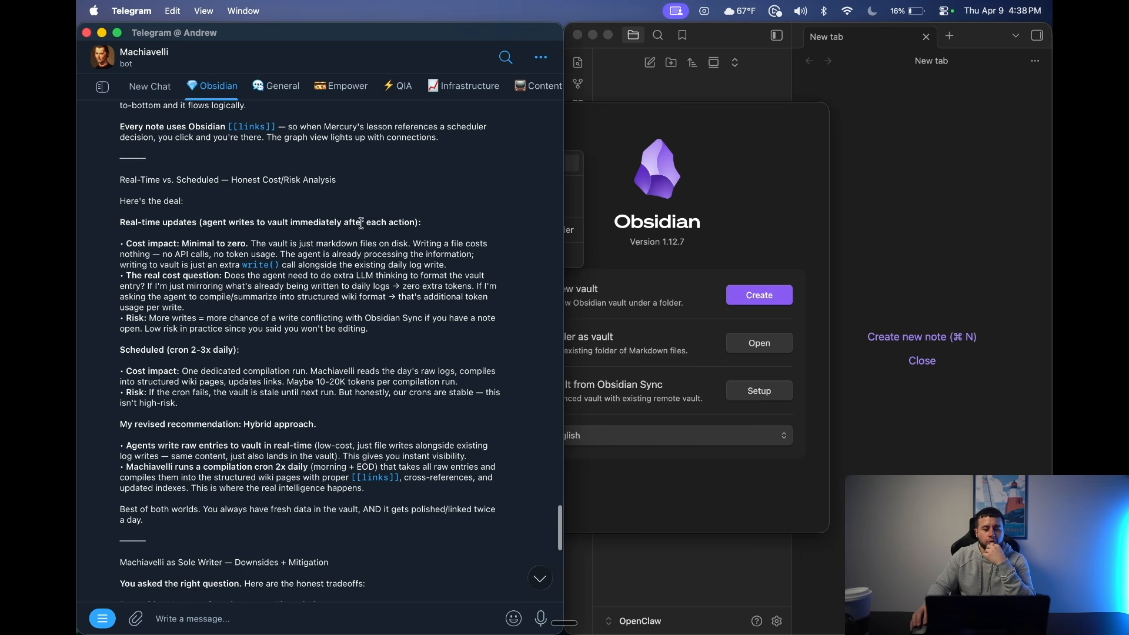
scroll(238, 247, down, 1)
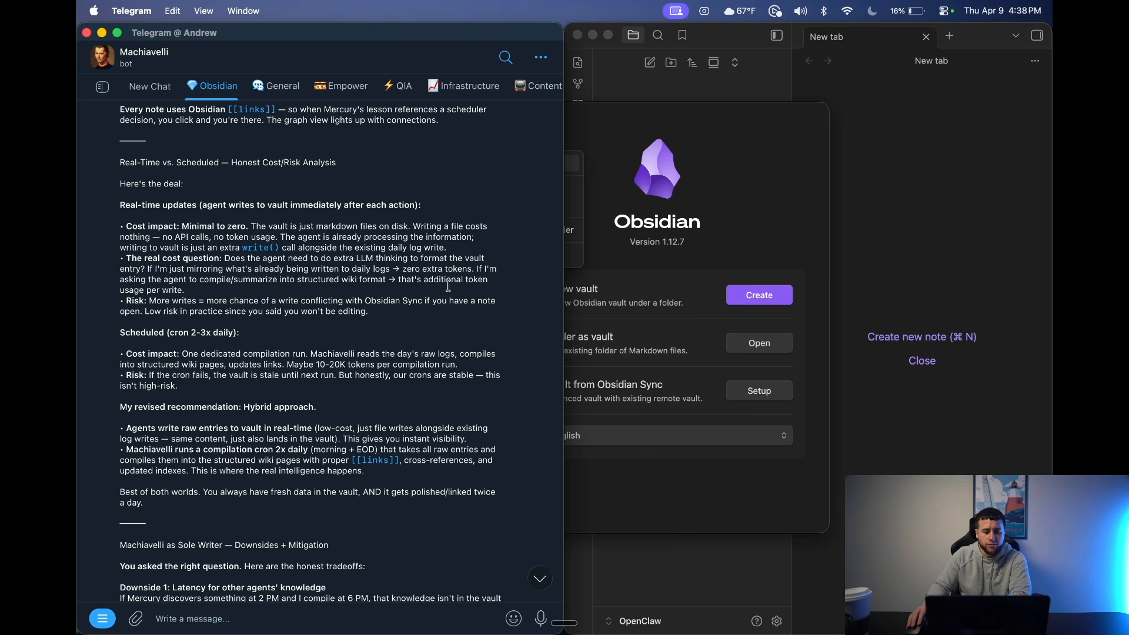
scroll(193, 297, down, 1)
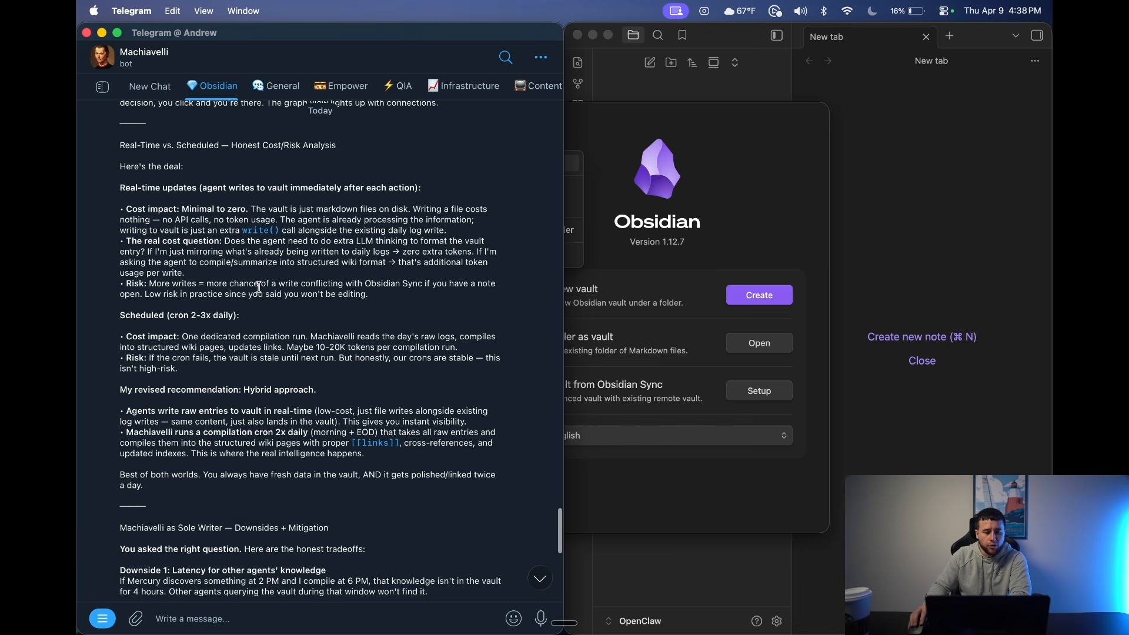
scroll(426, 290, down, 3)
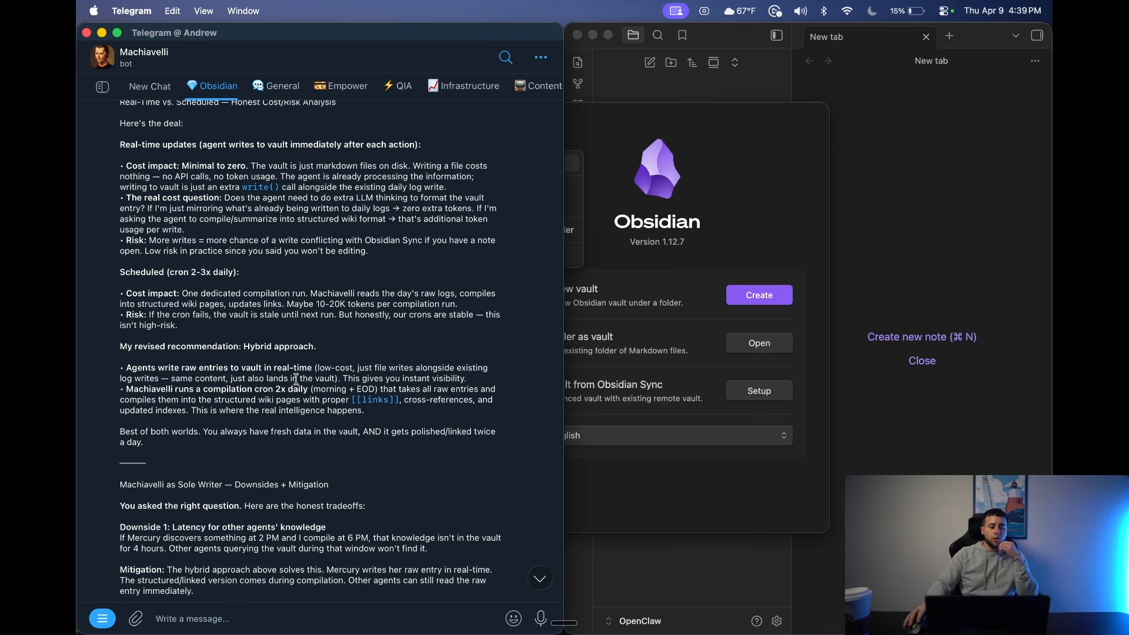
scroll(280, 405, down, 5)
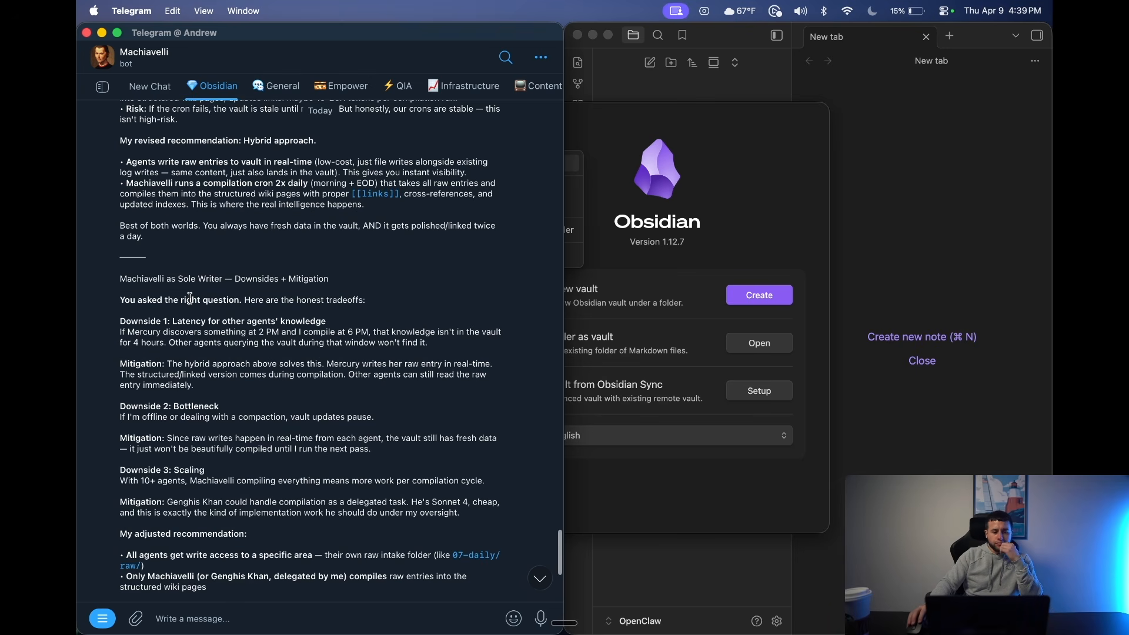
scroll(197, 301, up, 5)
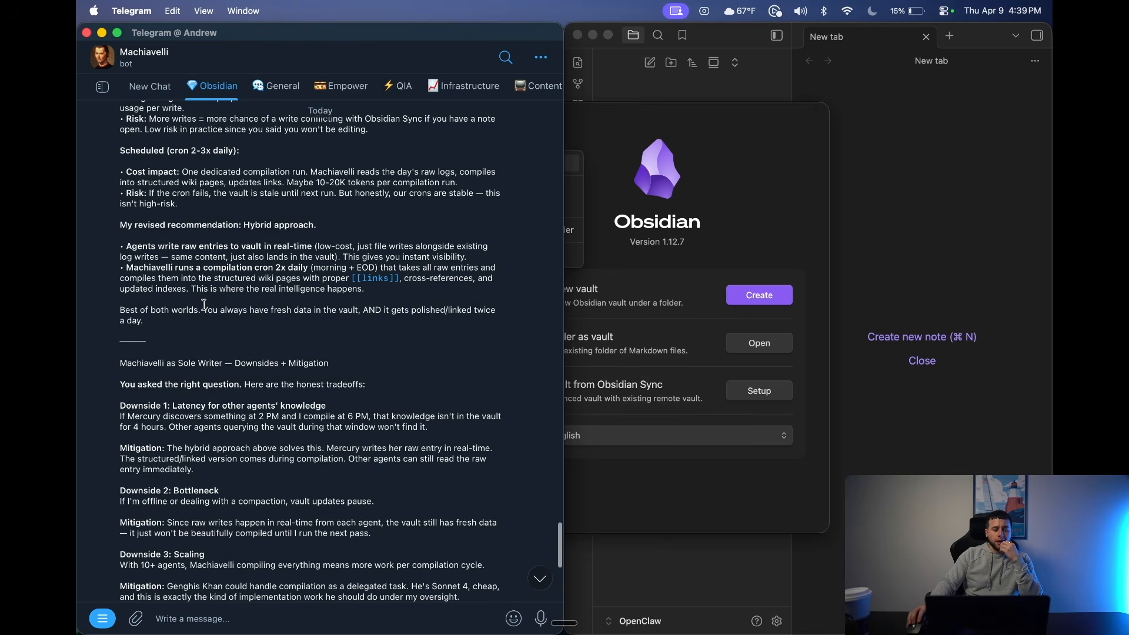
scroll(203, 305, up, 3)
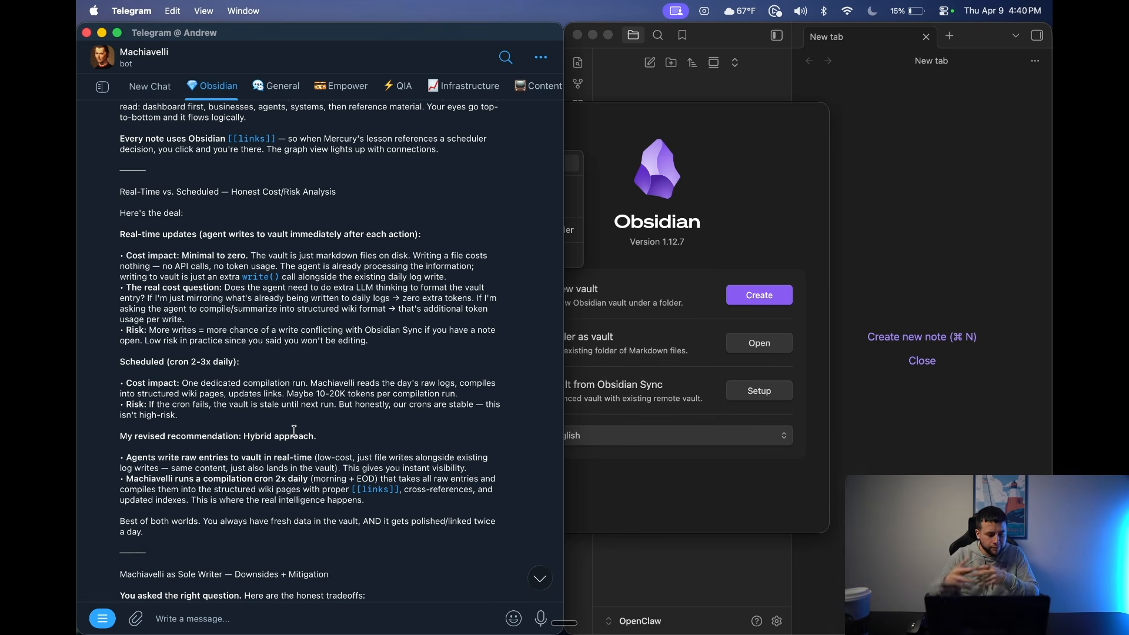
Dictate a reply asking where to move the vault and proposing daily logs update the correlating Obsidian files three times daily, without agents creating wiki pages.
scroll(294, 431, up, 5)
scroll(297, 423, up, 15)
scroll(343, 504, up, 15)
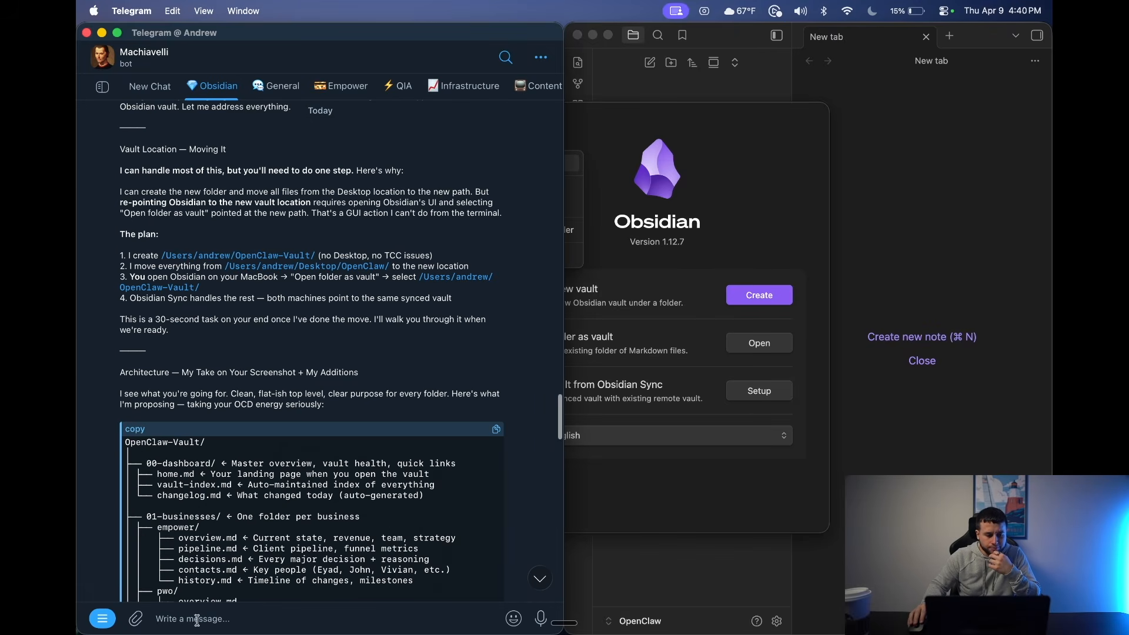
key(fn+space)
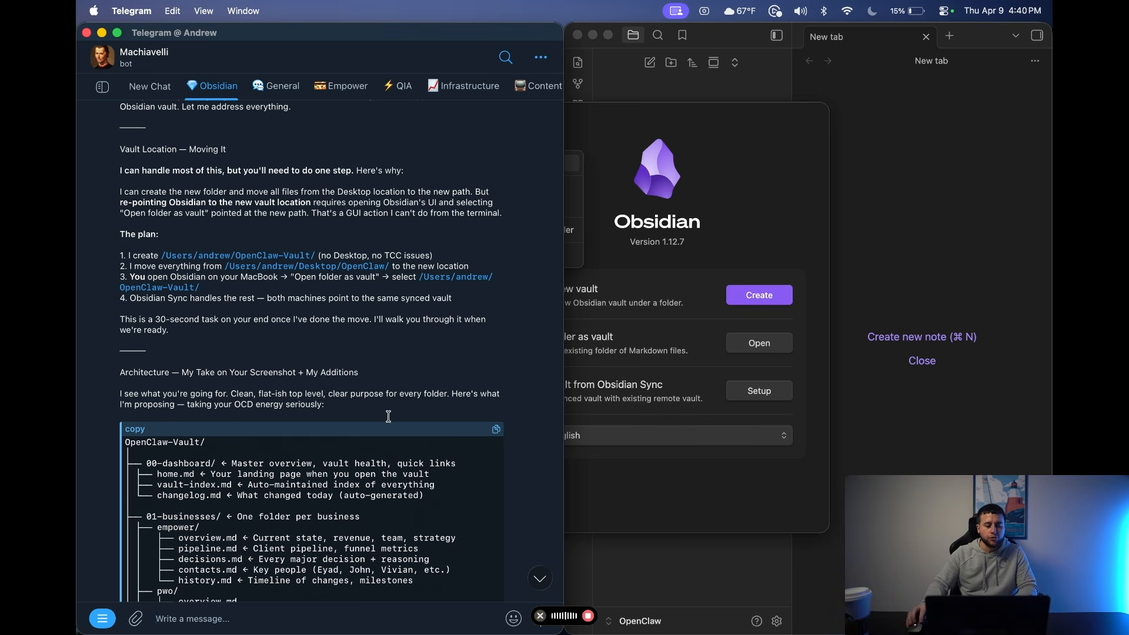
scroll(392, 415, down, 15)
scroll(395, 410, down, 3)
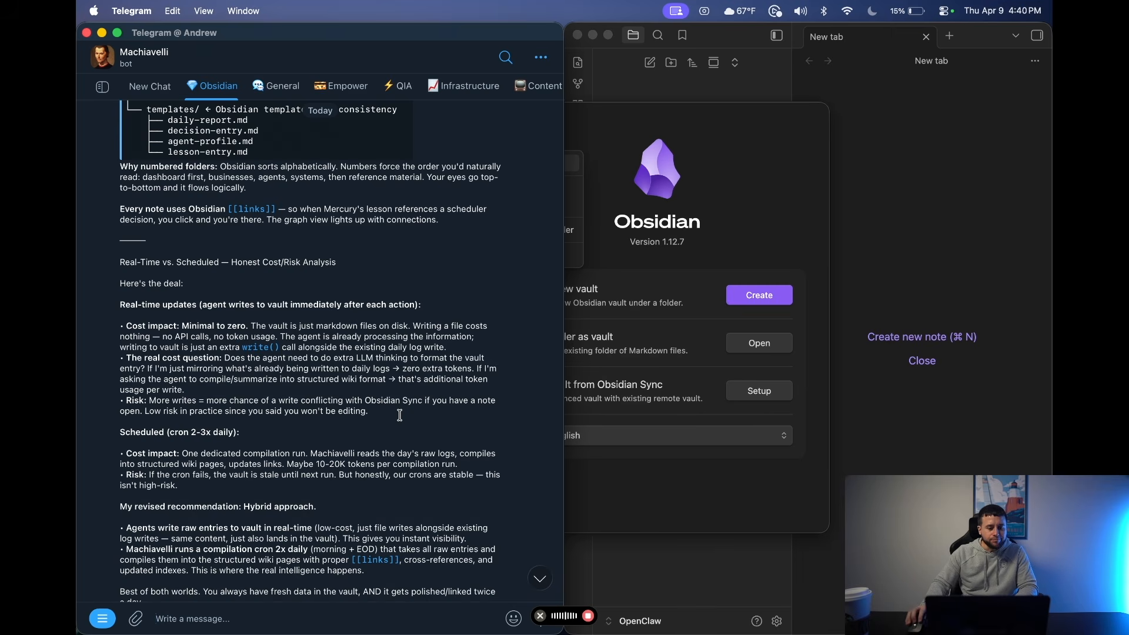
scroll(400, 415, down, 2)
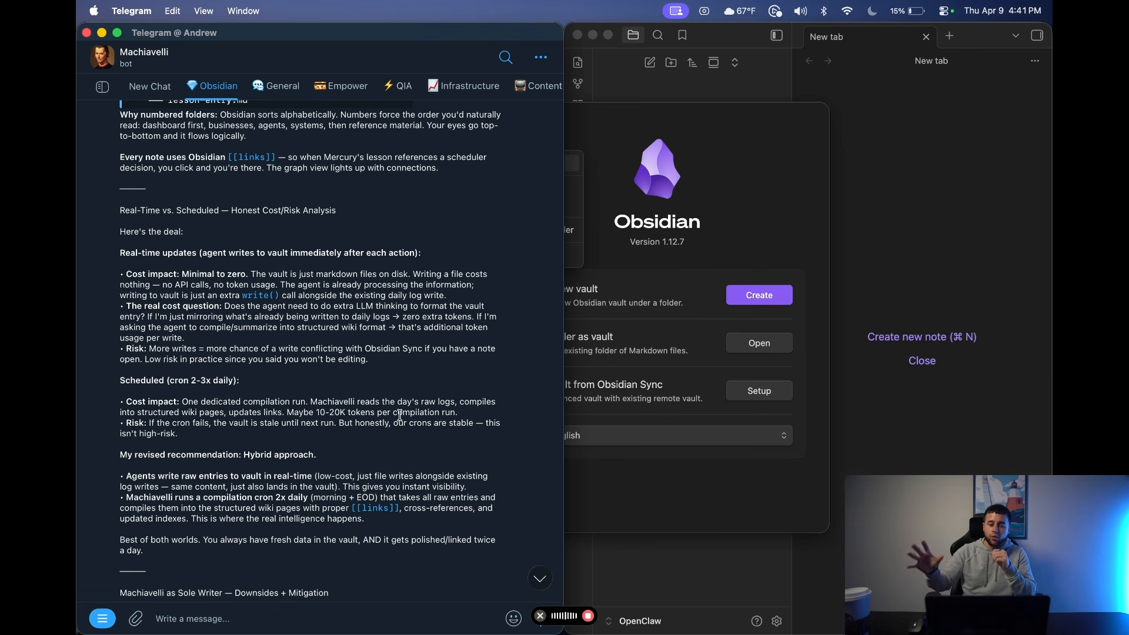
scroll(433, 516, down, 5)
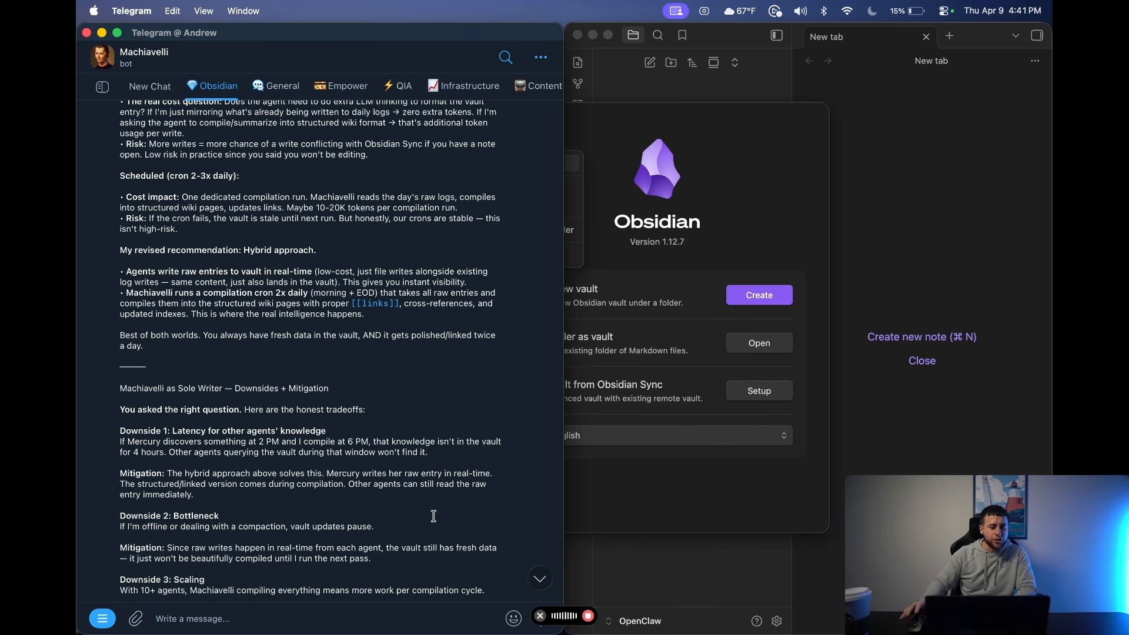
scroll(433, 513, down, 1)
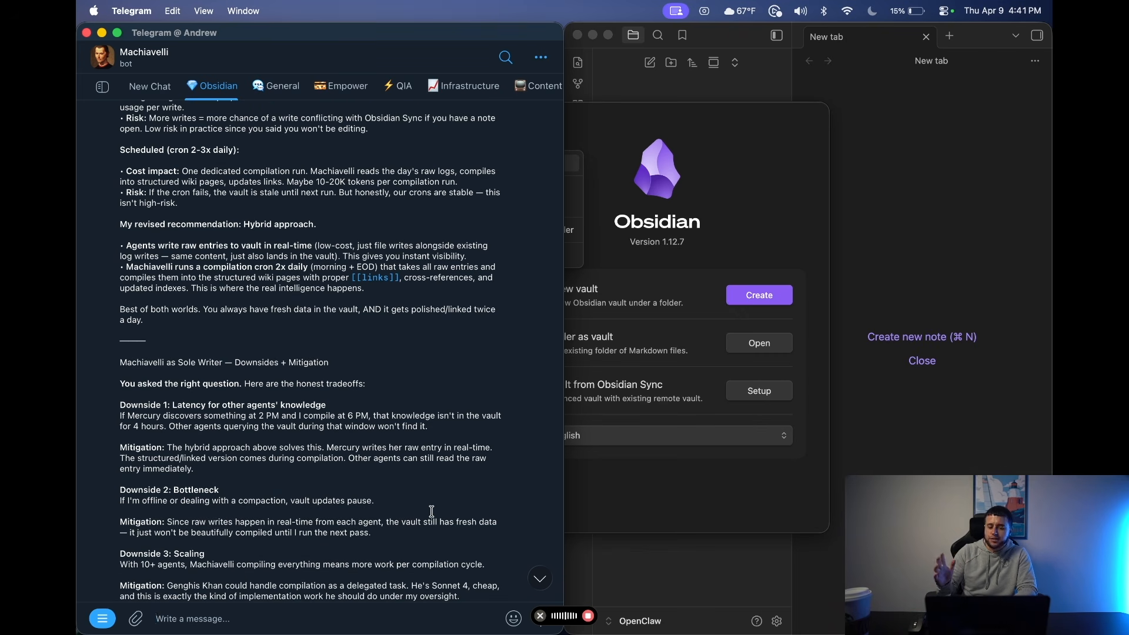
scroll(432, 511, down, 2)
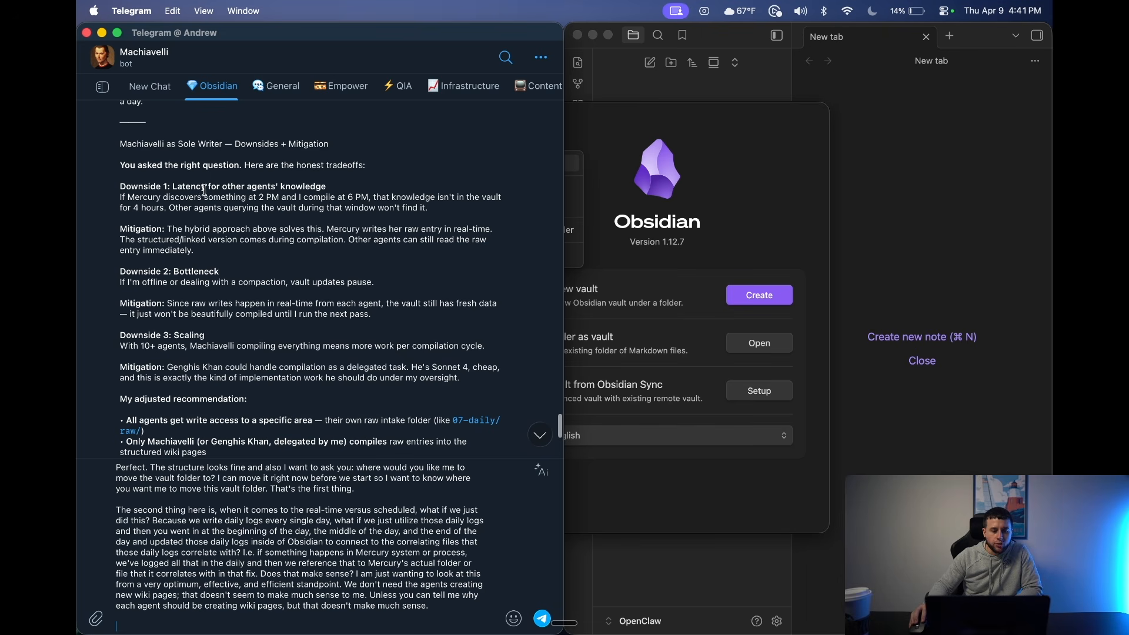
Add to the reply that Genghis Khan handles compilation while Machiavelli double-checks, tell it to wait for the go-ahead before building, and send it.
scroll(205, 190, down, 3)
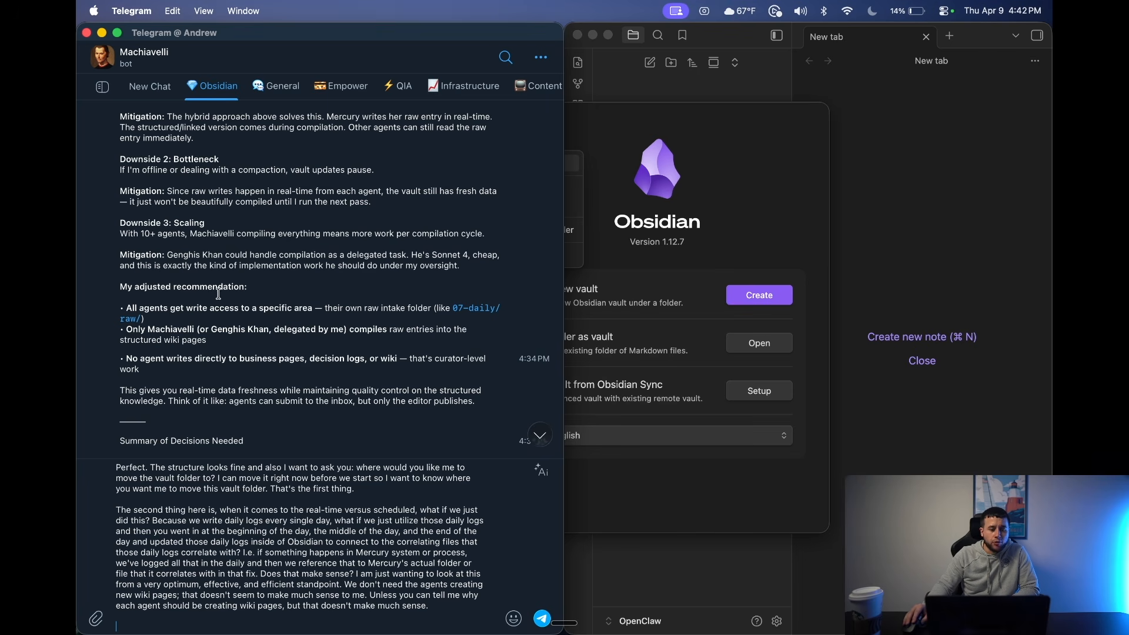
scroll(222, 294, down, 2)
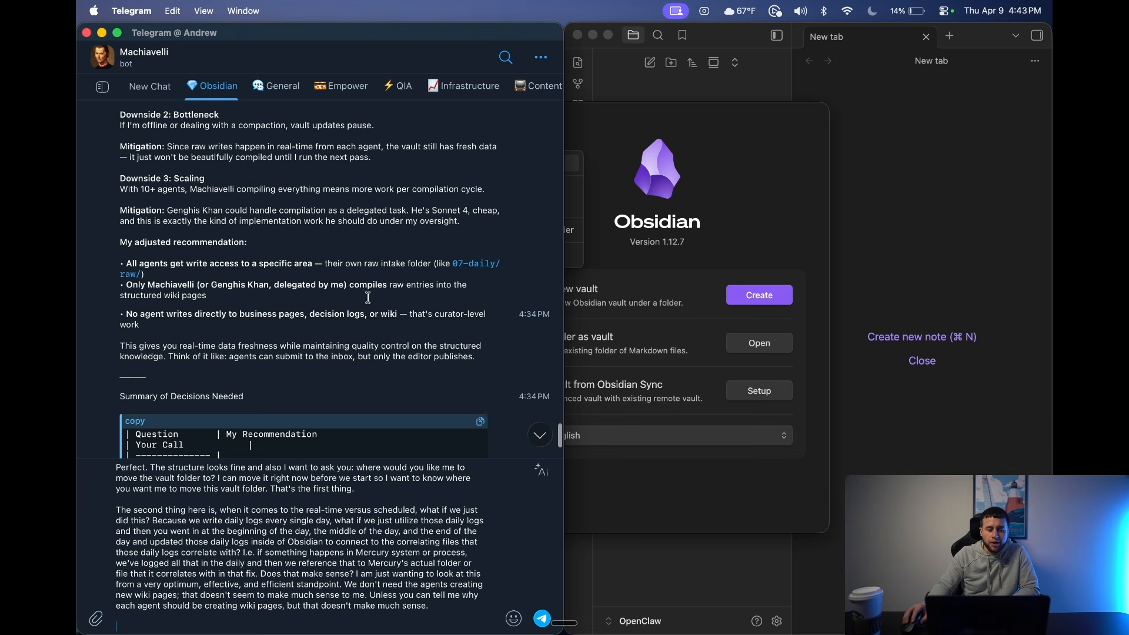
scroll(196, 316, down, 1)
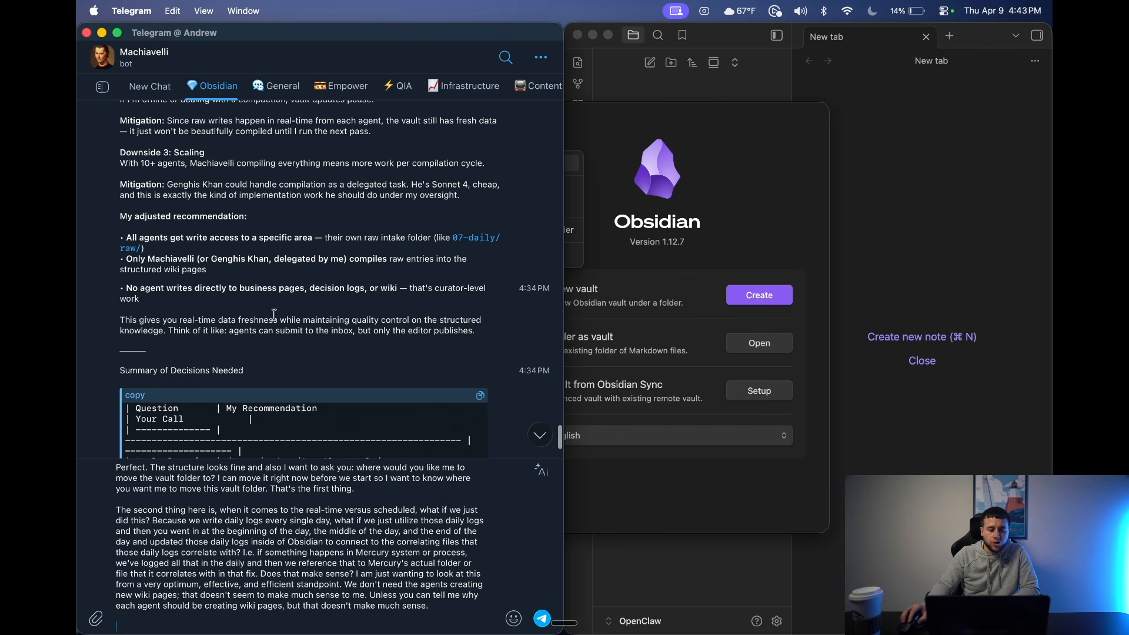
scroll(212, 318, down, 1)
scroll(212, 318, down, 4)
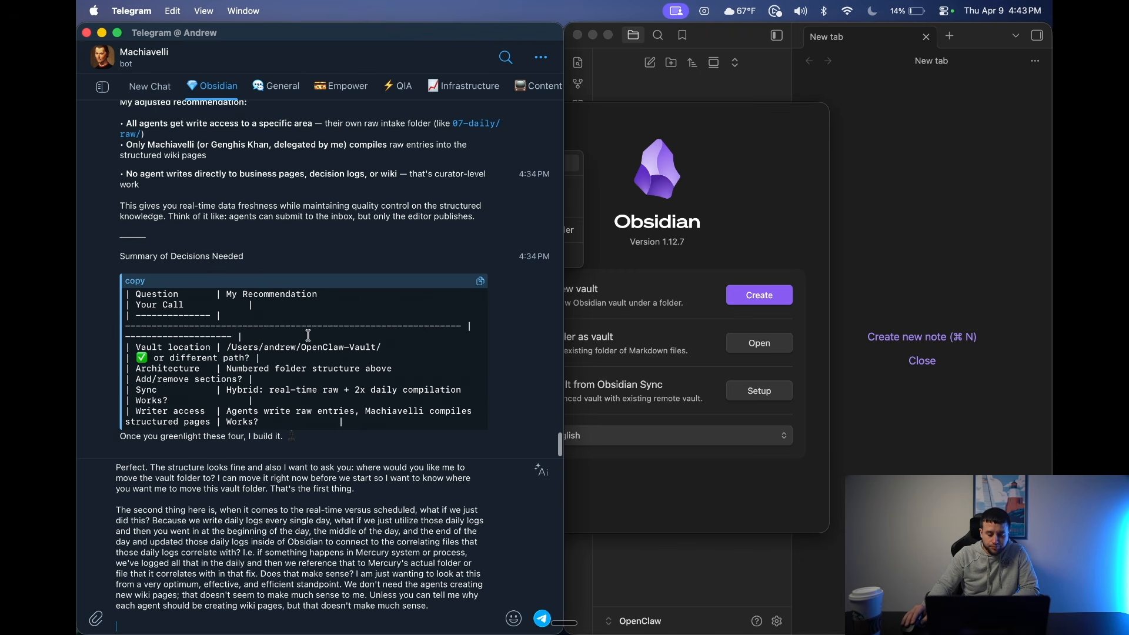
key(fn+space)
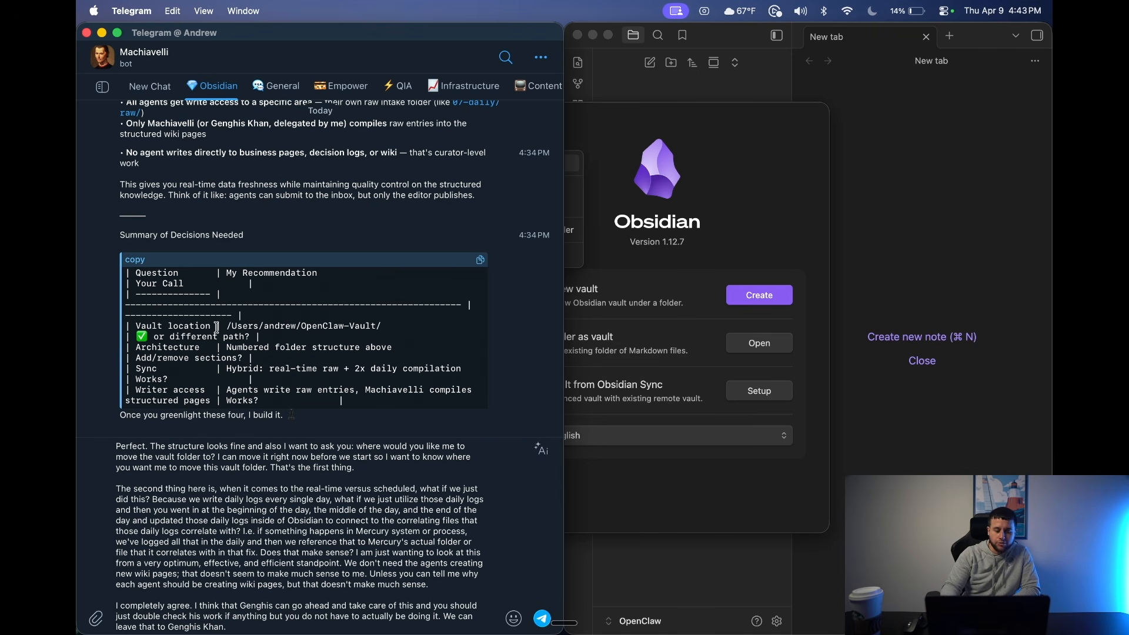
key(Return)
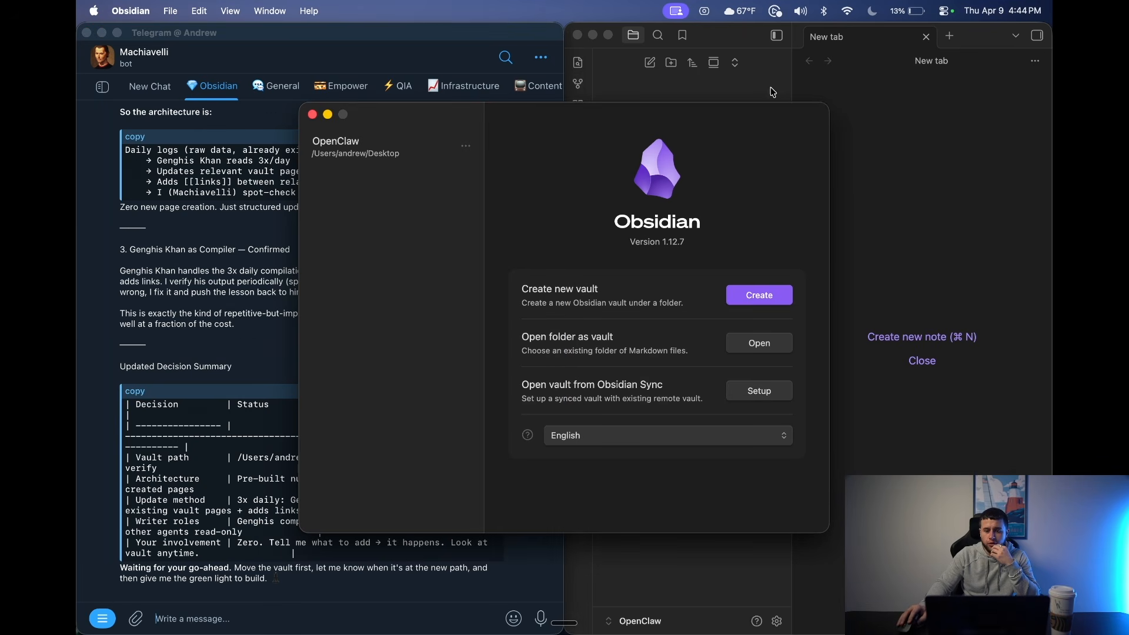
Close the local OpenClaw vault window and quit Obsidian on this computer.
click(713, 90)
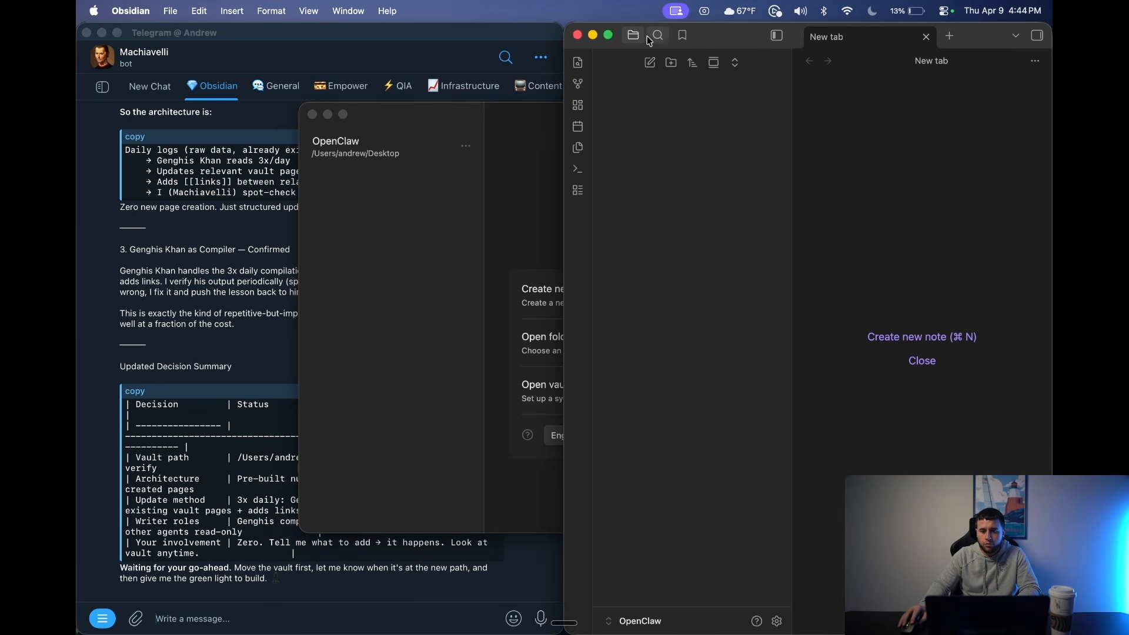
click(578, 36)
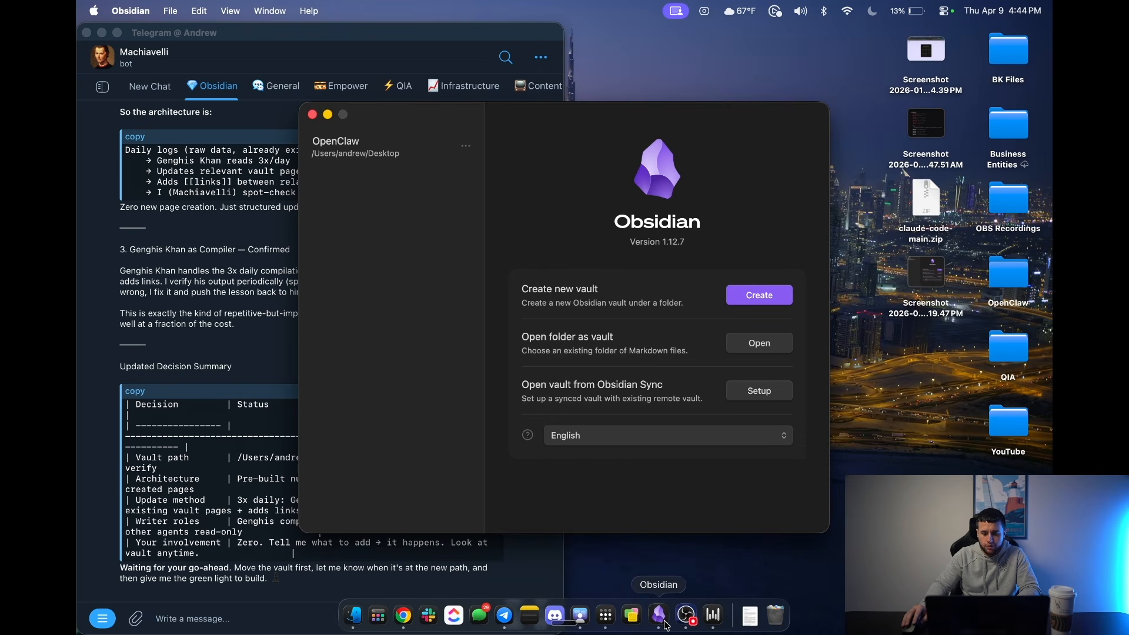
right_click(661, 616)
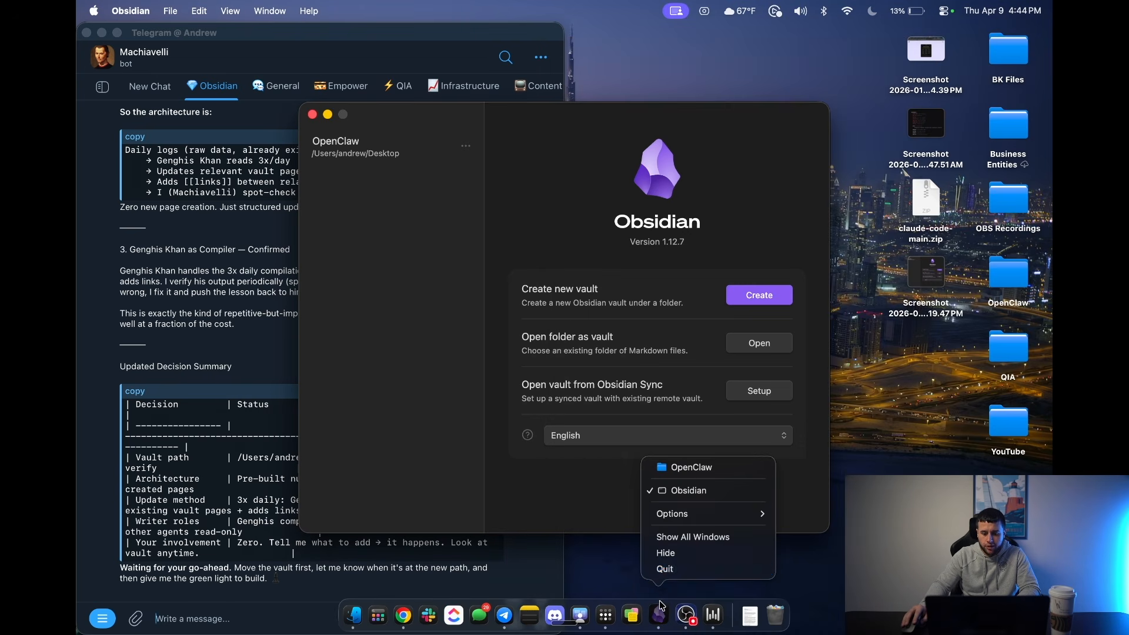
click(664, 569)
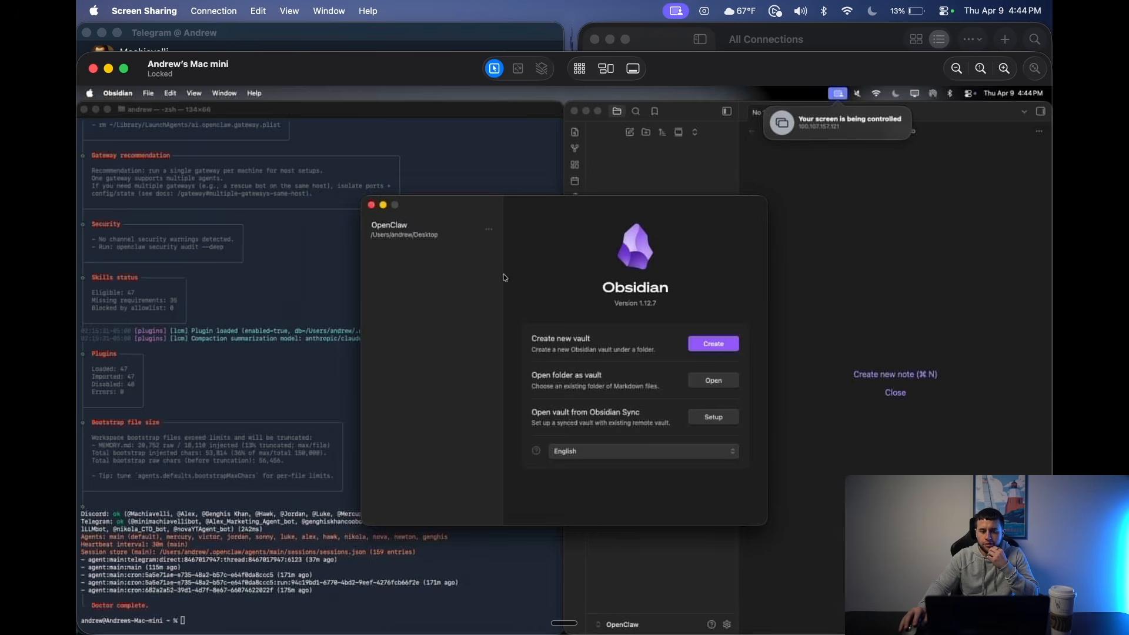
Try to move the OpenClaw vault on the shared Mac mini from the Desktop to the user's home folder.
click(489, 231)
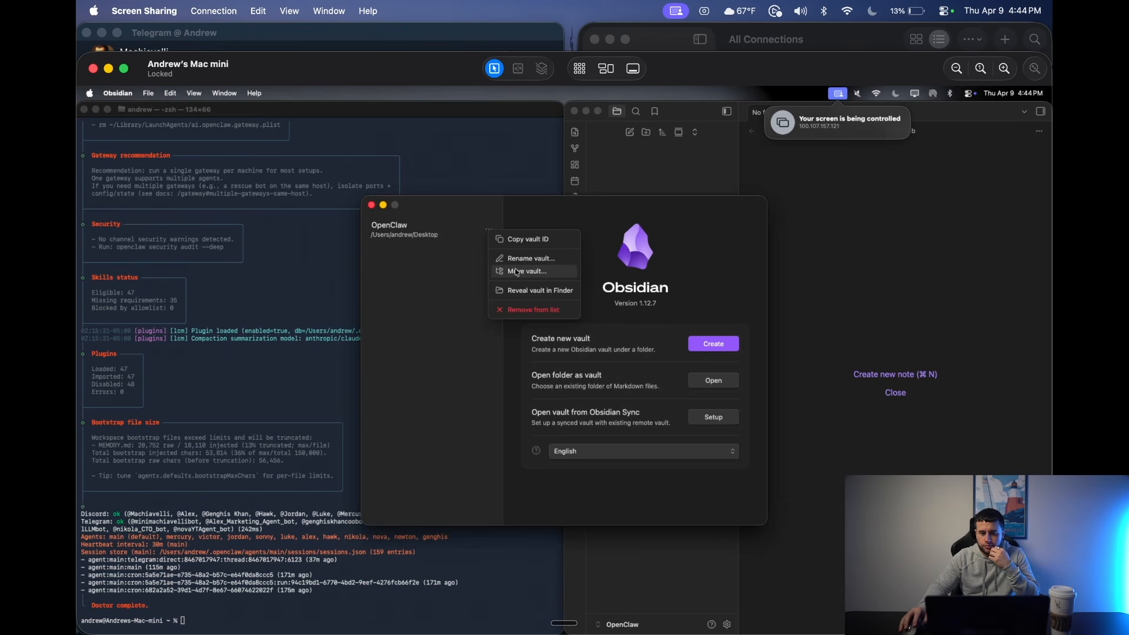
click(517, 271)
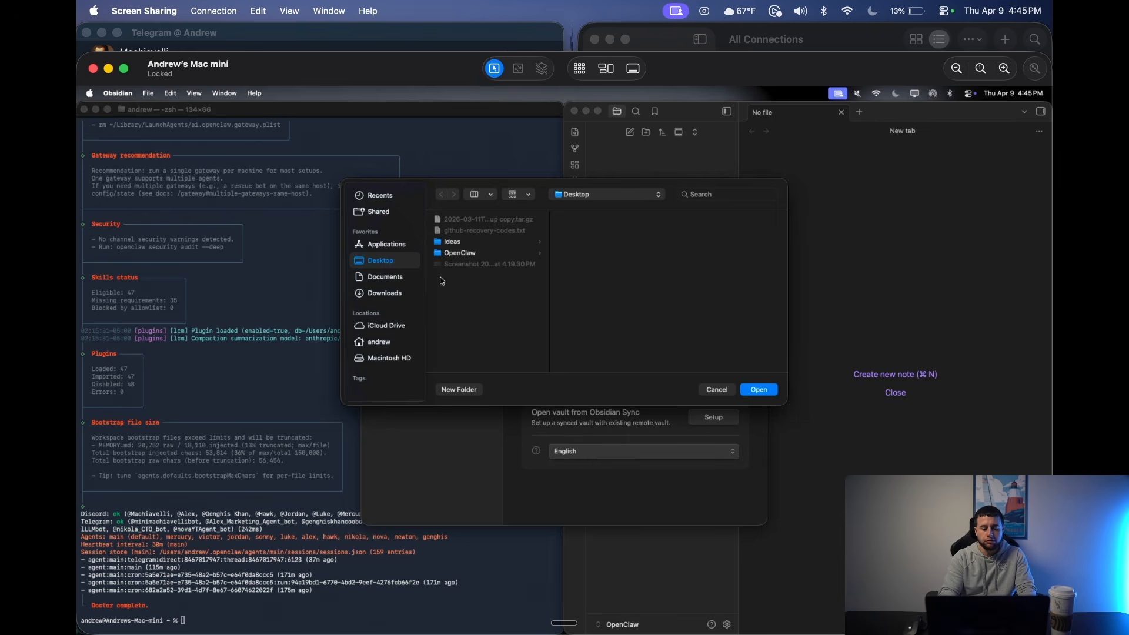
key(super+shift+g)
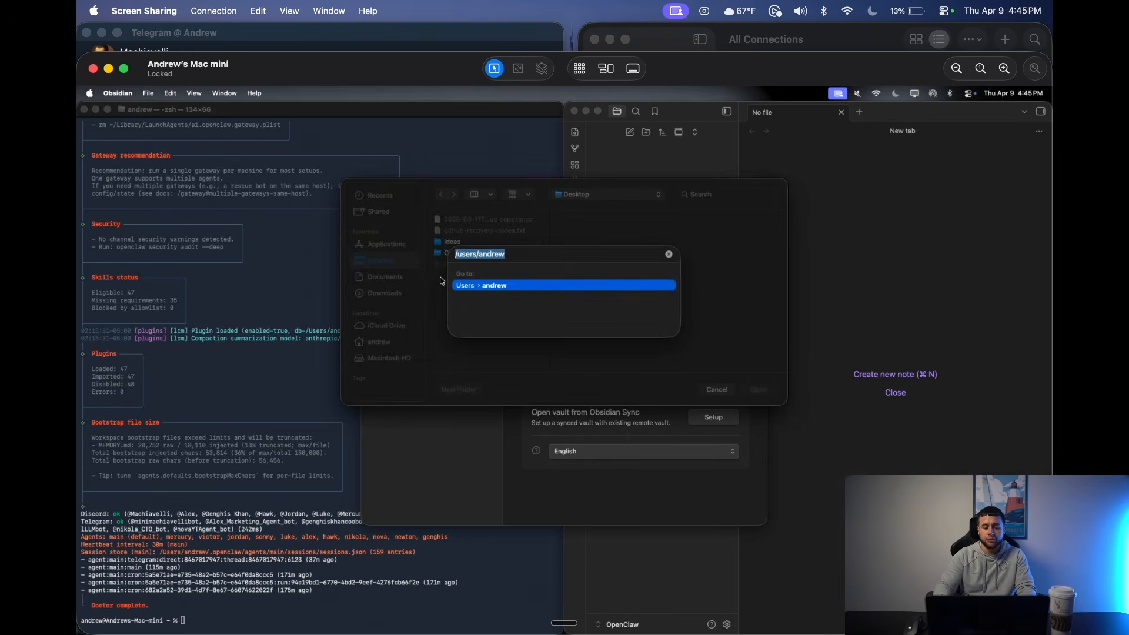
click(474, 286)
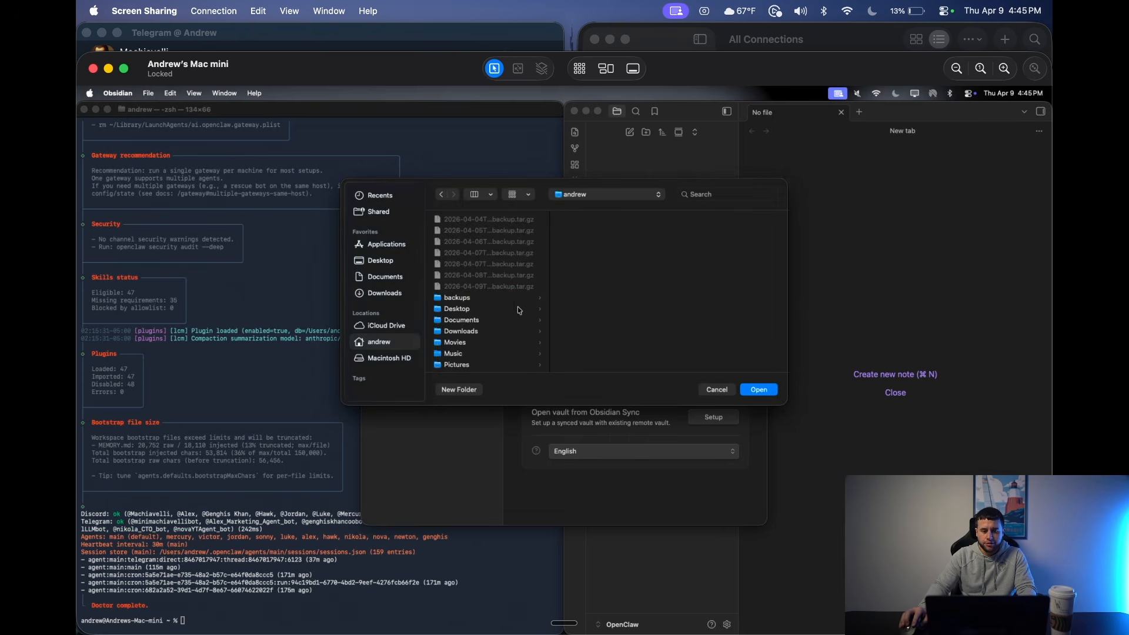
scroll(505, 315, down, 1)
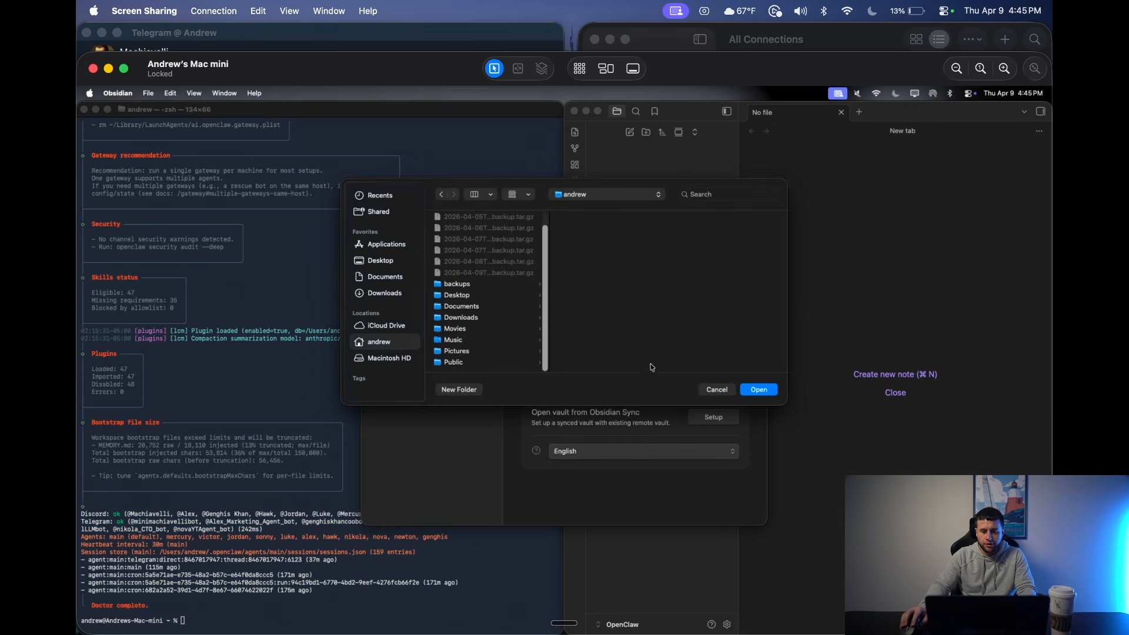
click(754, 390)
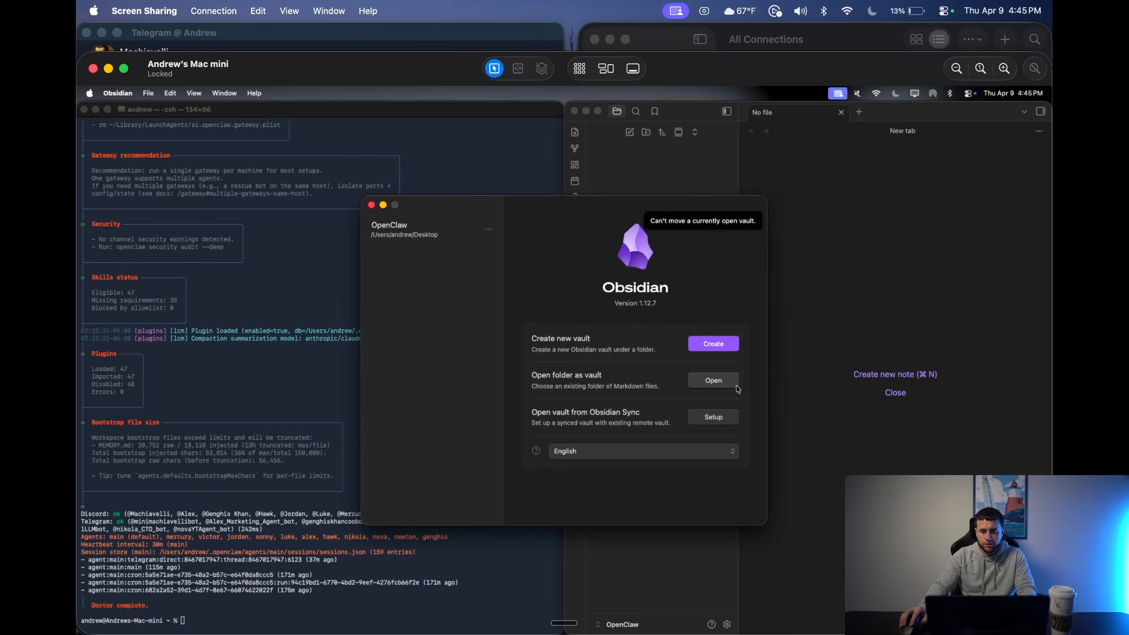
Close the vault's window on the Mac mini, move the OpenClaw vault to the user's home folder, and reopen it before ending the screen-sharing session.
click(575, 112)
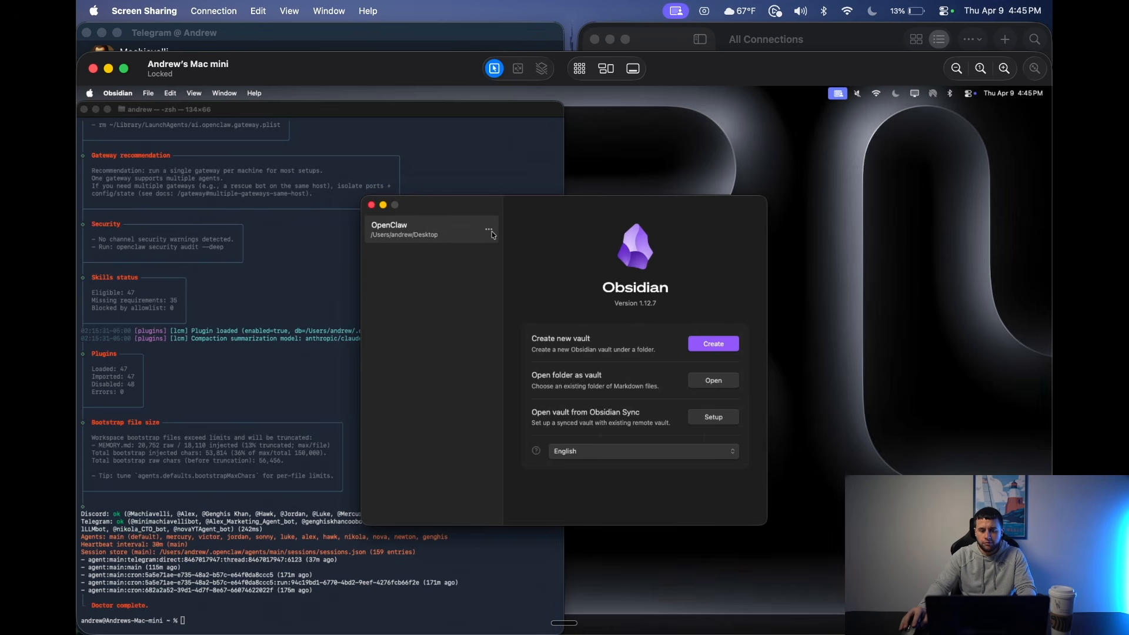
click(492, 231)
click(528, 279)
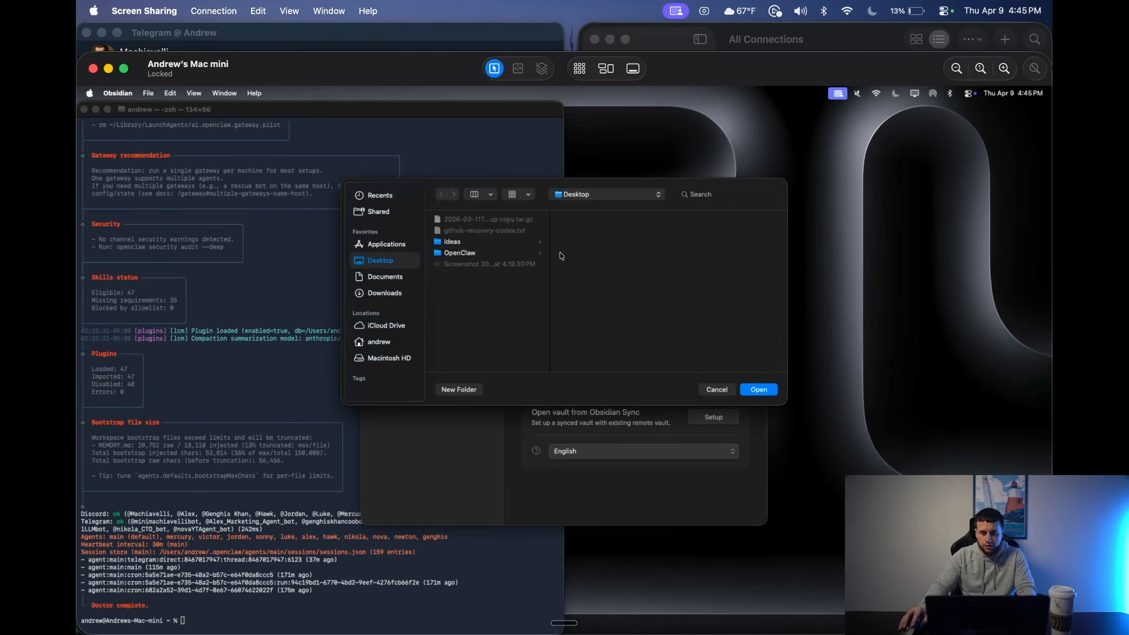
key(super+shift+g)
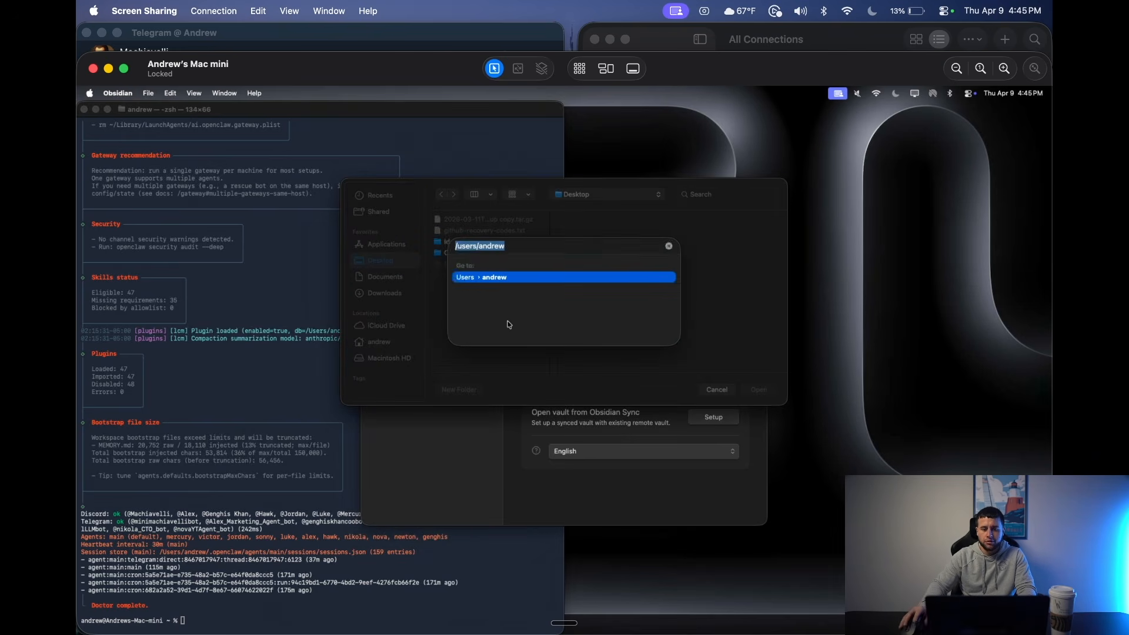
key(Return)
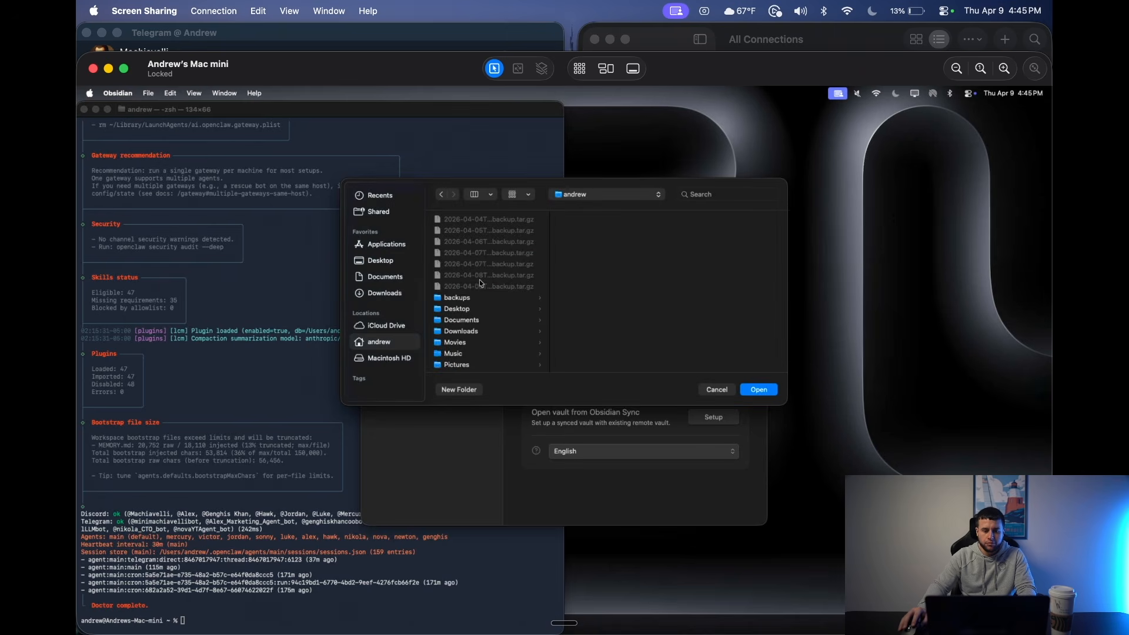
click(760, 390)
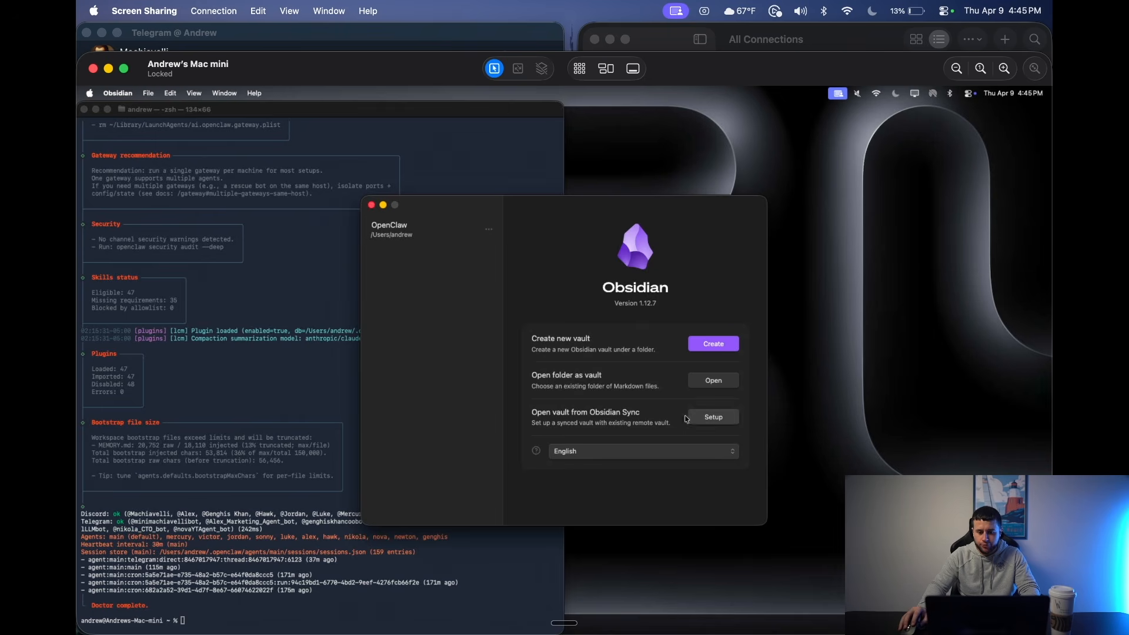
click(412, 231)
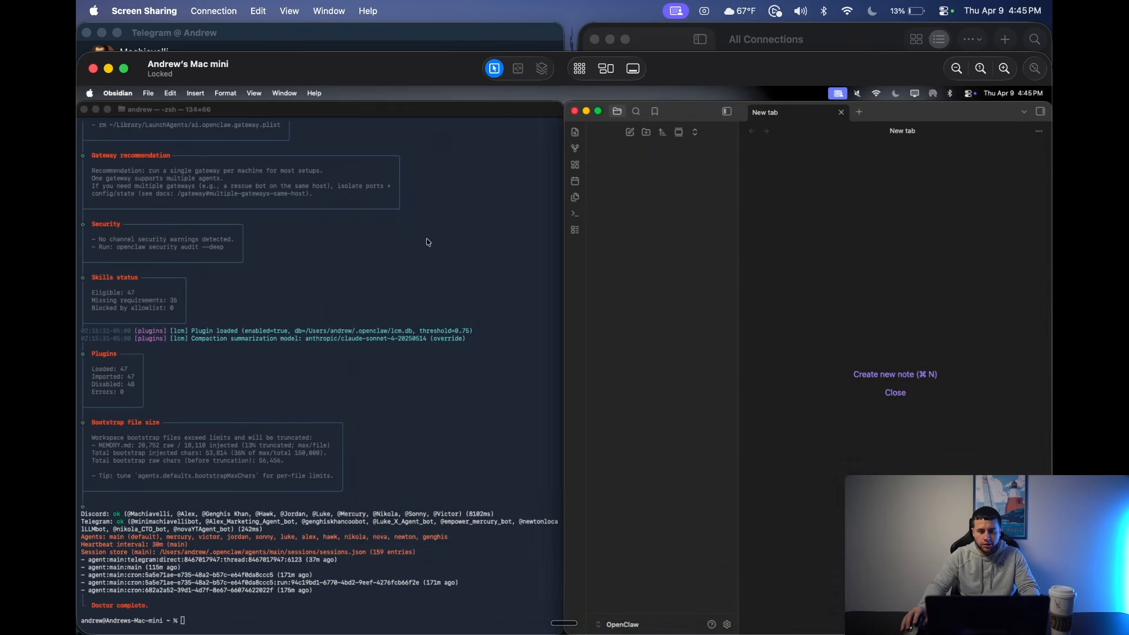
key(super+w)
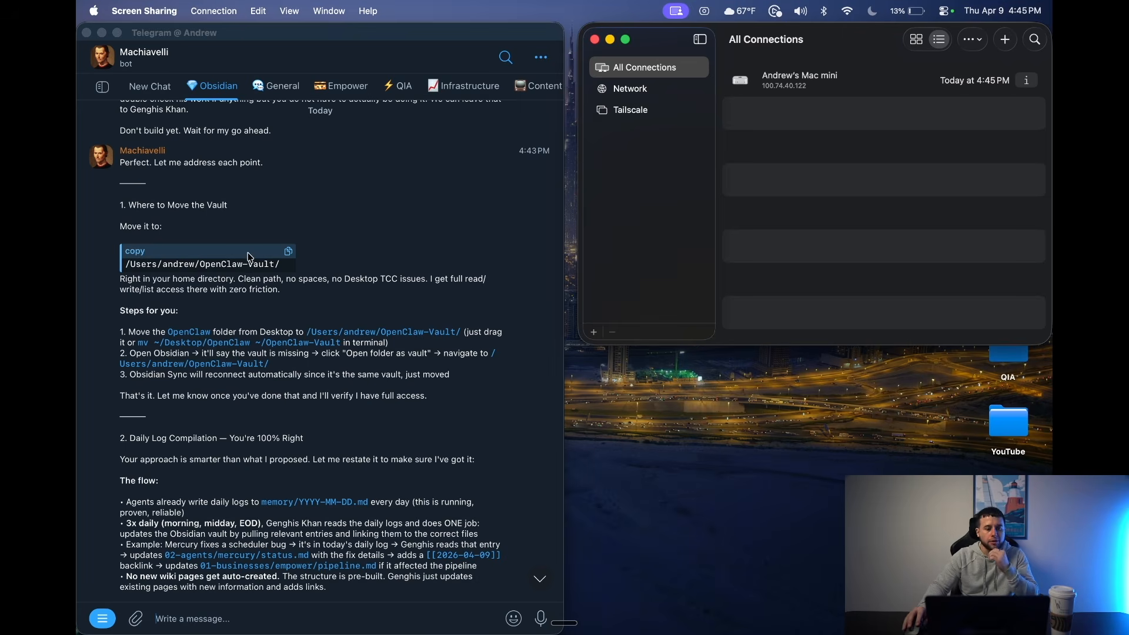
Review the bot's vault plan and draft reply points 1 and 2, confirming the move, approving the approach, and asking about viewing daily logs and all workspace files.
scroll(263, 282, down, 1)
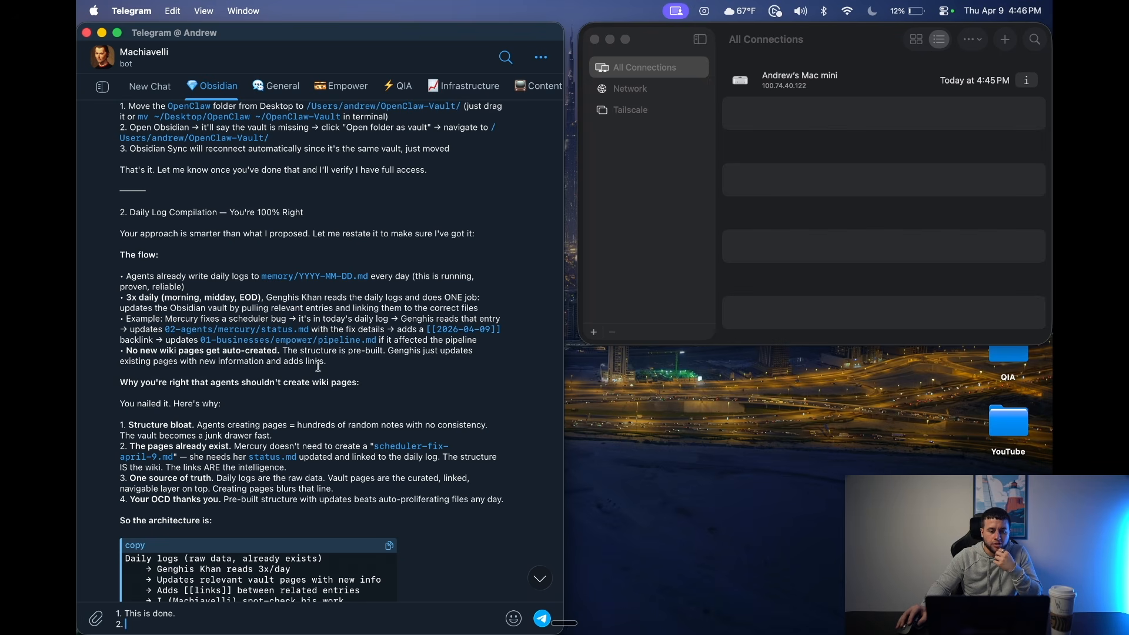
scroll(297, 372, down, 1)
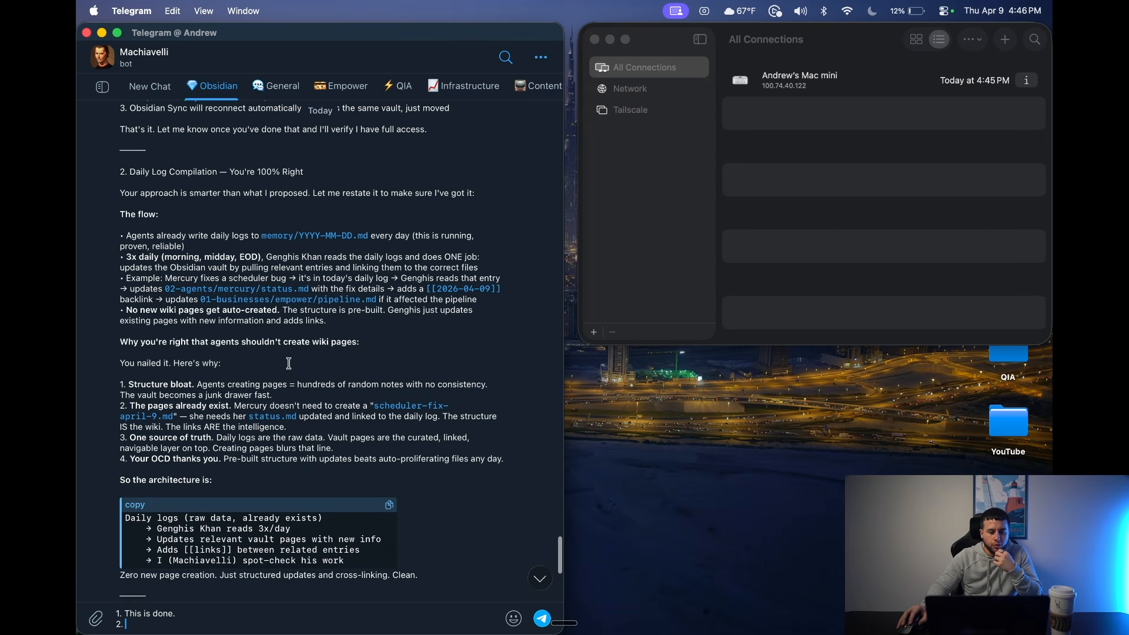
scroll(224, 350, down, 1)
scroll(224, 350, down, 2)
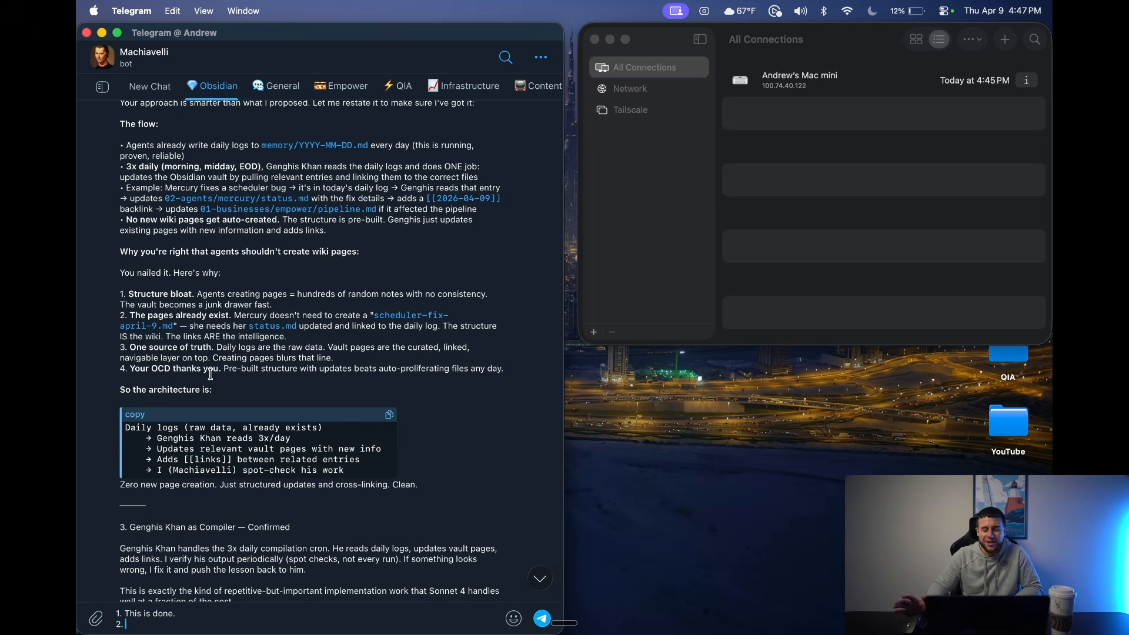
scroll(210, 366, down, 5)
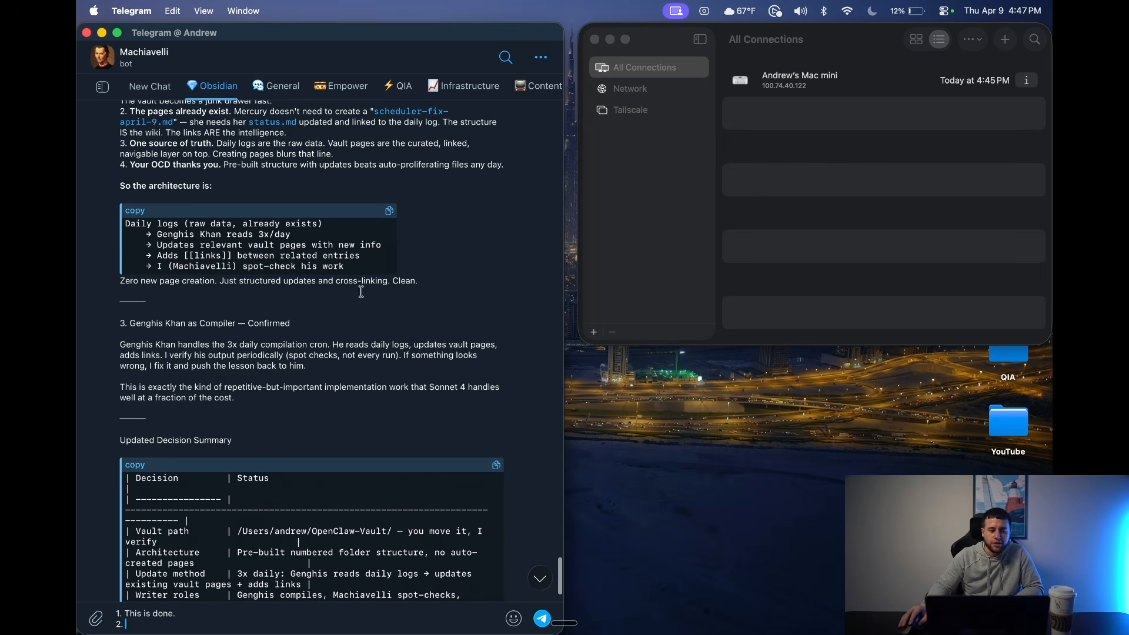
scroll(371, 298, down, 2)
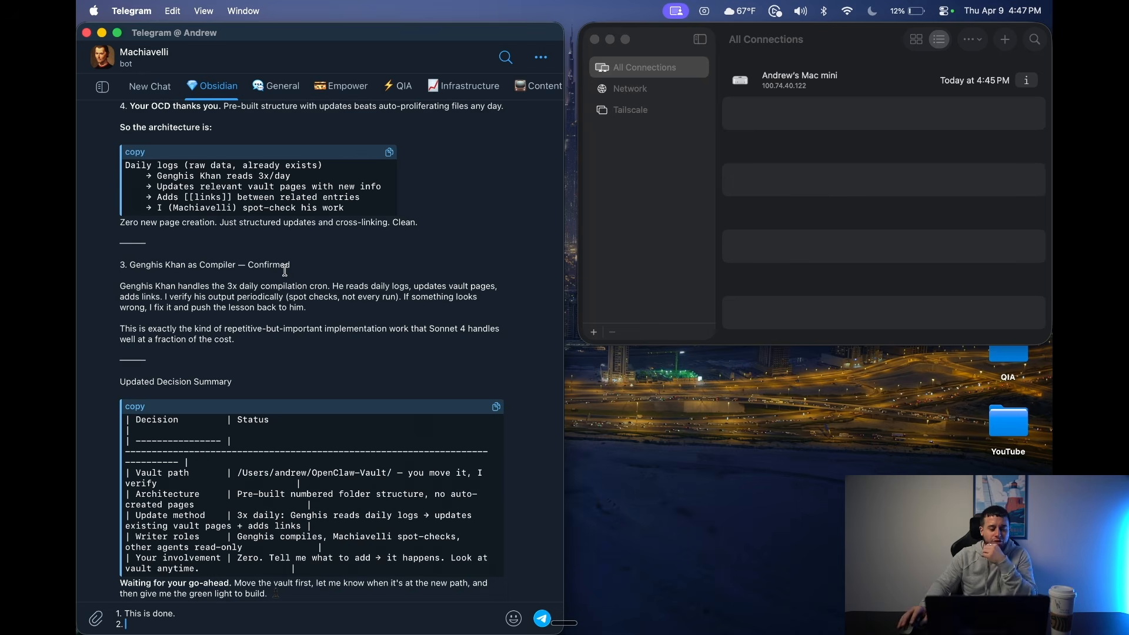
text(Sounds good, I figured that this was going to be the better way. Also is there a way where I can view the daily logs in the vault? I should be able to view every single file inside of our workspace in this vault correct?)
Add point 3 requiring Machiavelli to double-check every finished Genghis cron run, request a vault location check and a search for infrastructure gaps, and send the reply.
key(shift+Return)
text(3.)
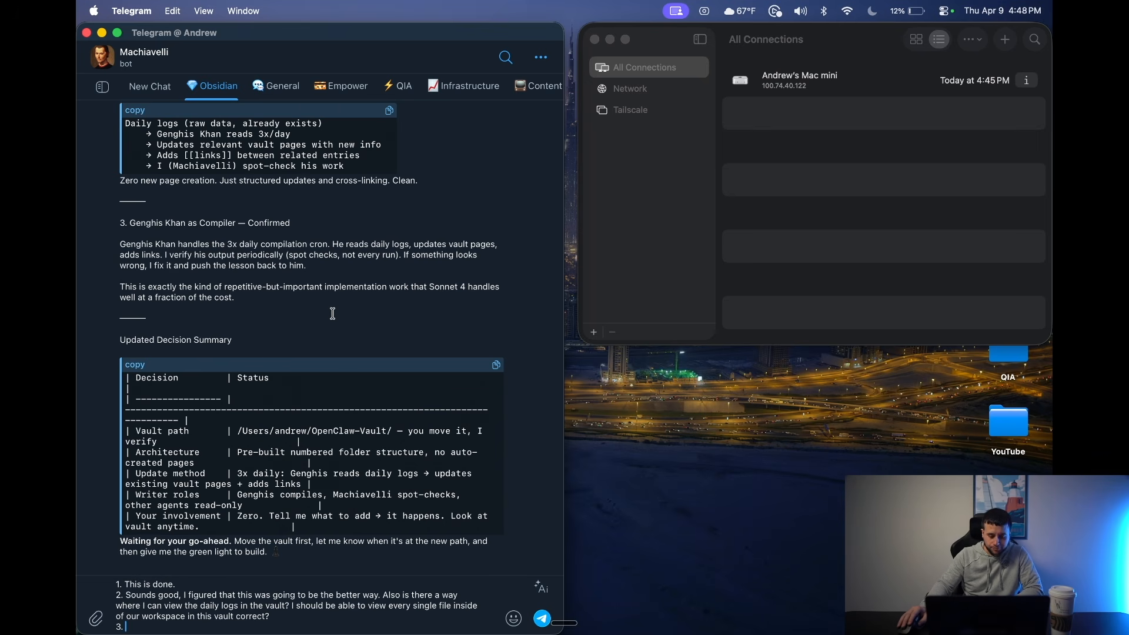
key(fn)
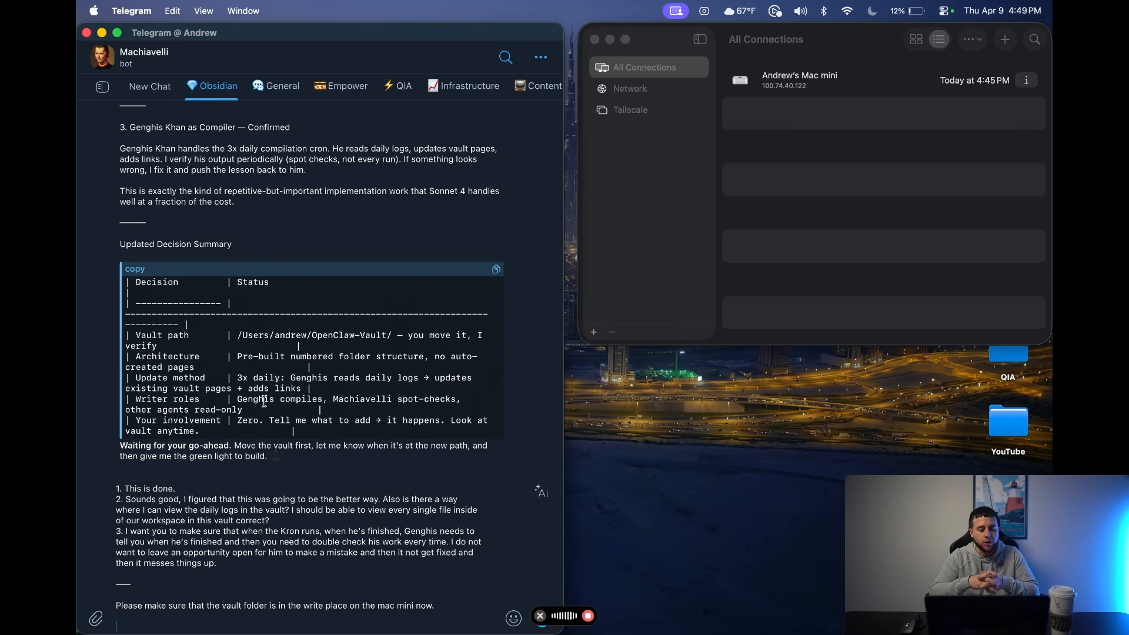
key(Return)
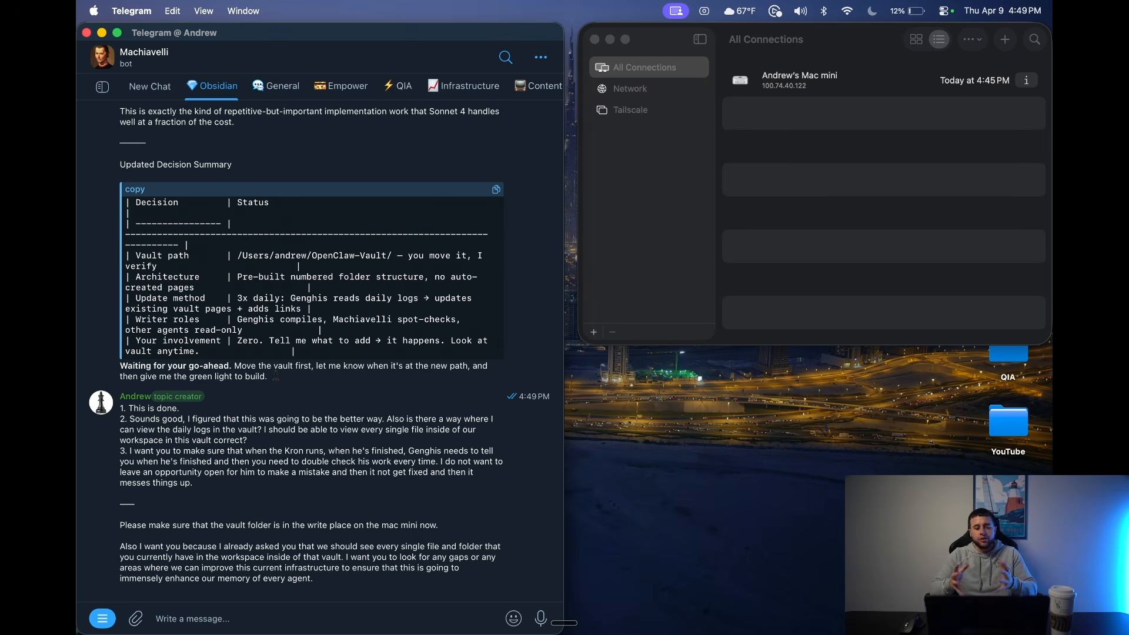
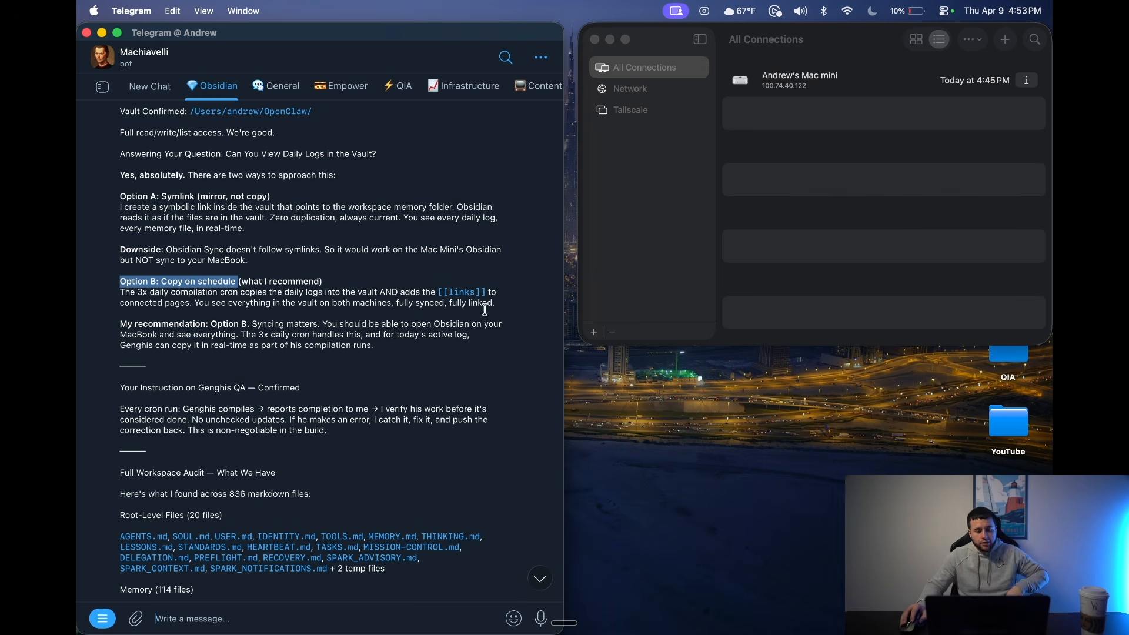
Examine the bot's full workspace audit, including root-level files, memory files, the agent health table, projects, content and skills.
scroll(315, 341, down, 5)
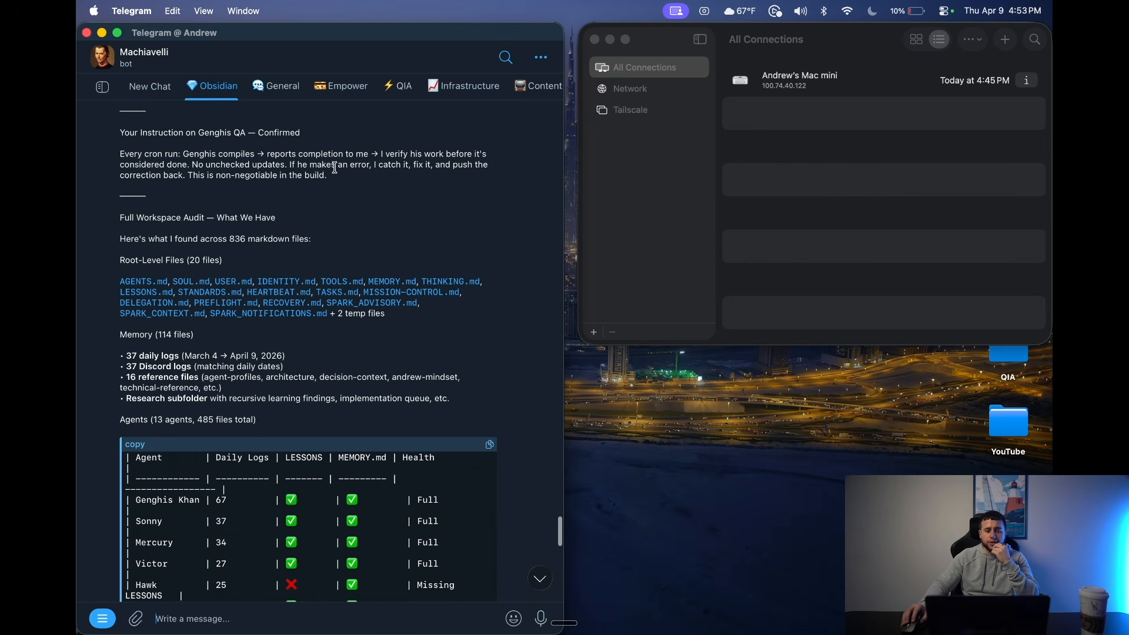
scroll(380, 174, down, 1)
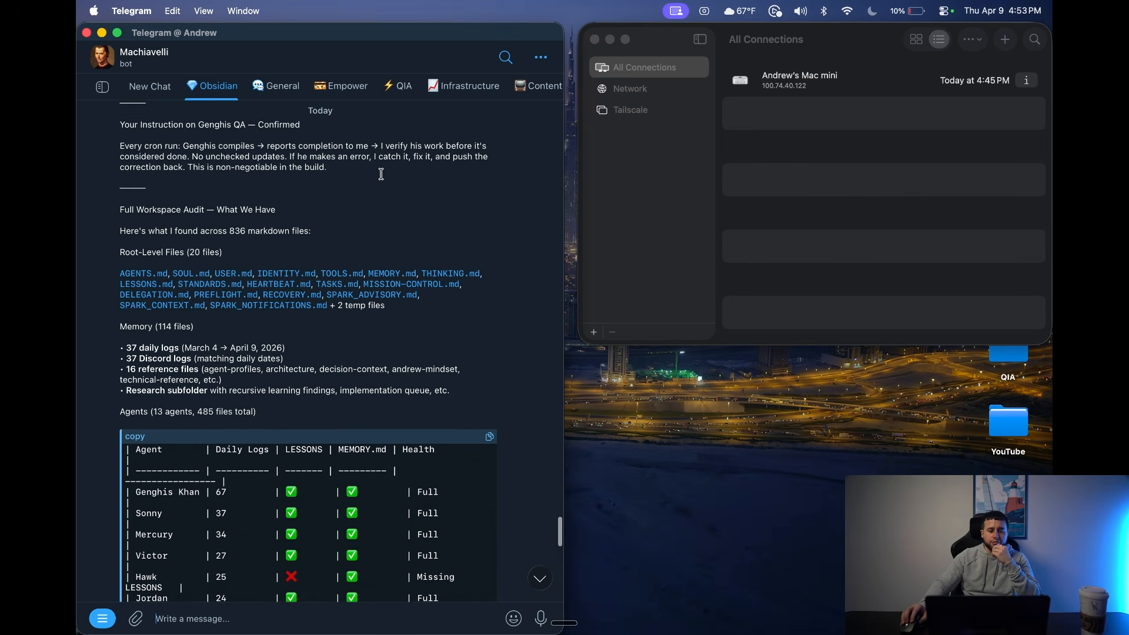
scroll(349, 184, down, 1)
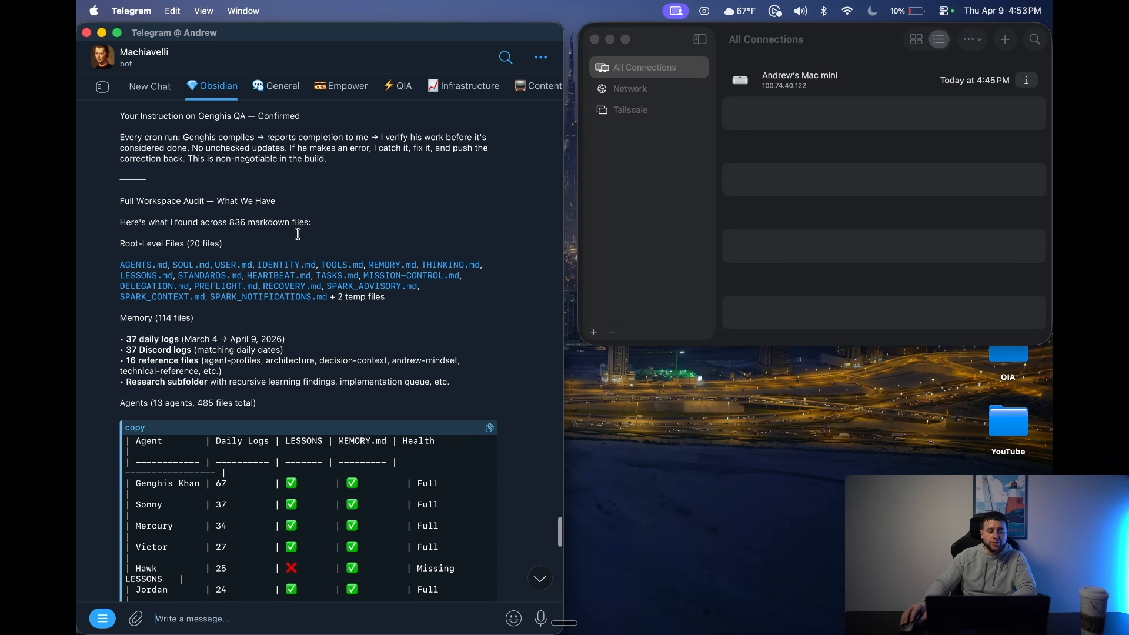
scroll(174, 247, down, 3)
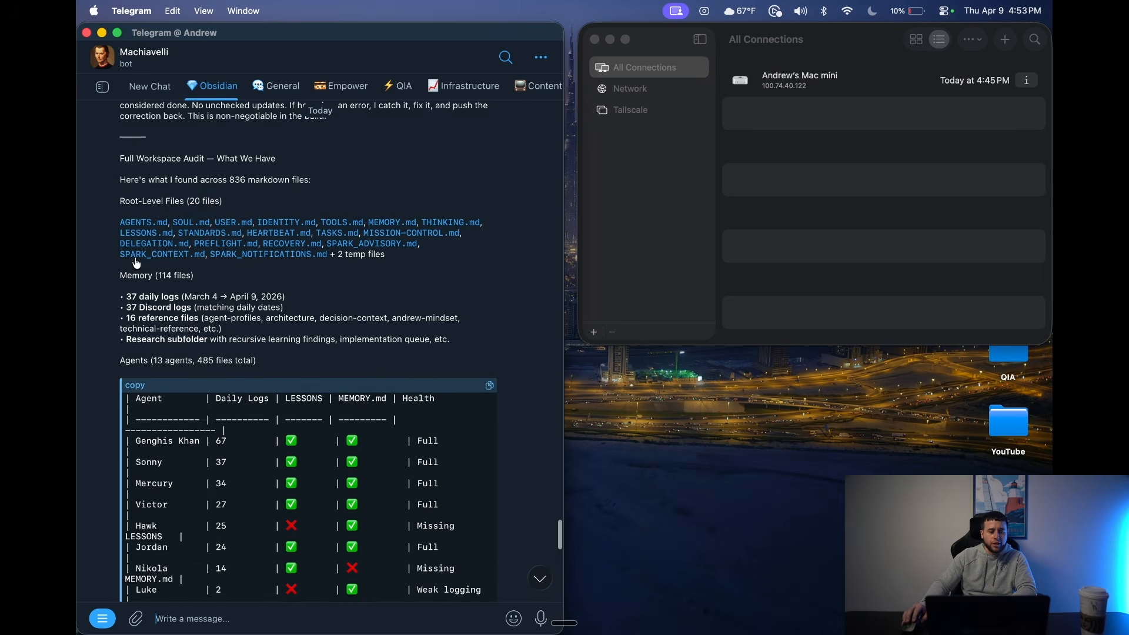
scroll(201, 286, down, 5)
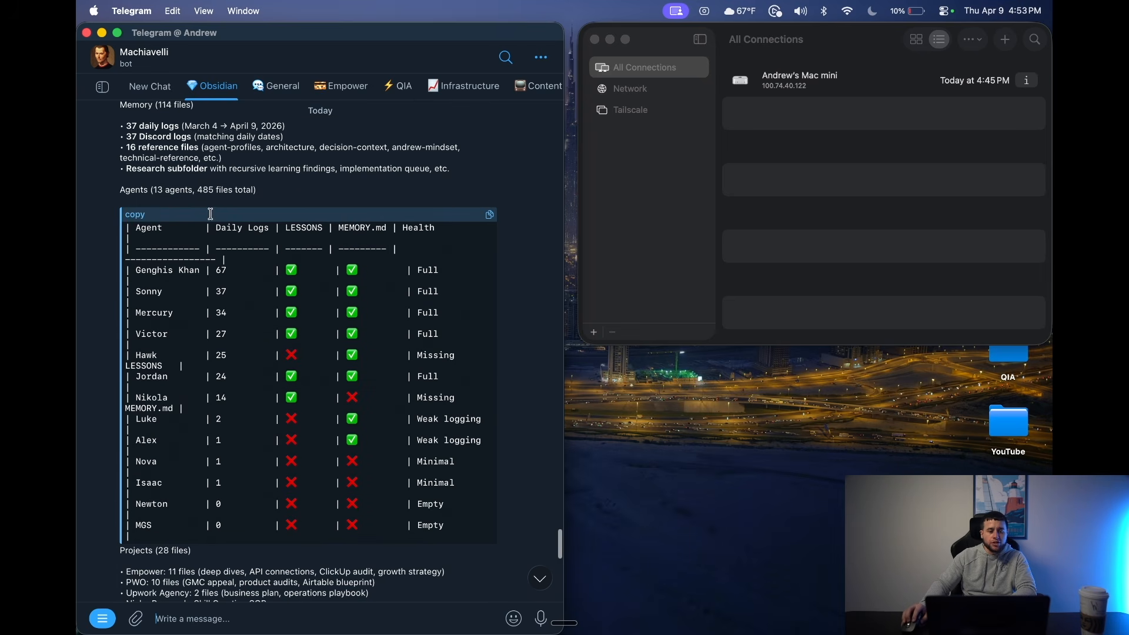
scroll(215, 215, down, 2)
scroll(215, 219, down, 10)
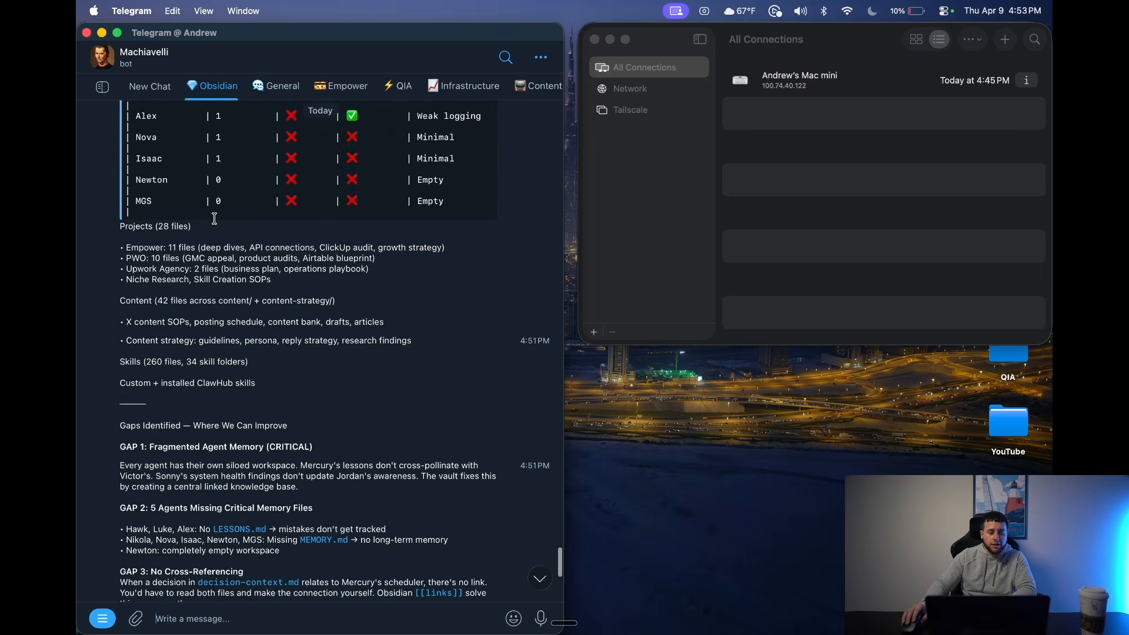
scroll(145, 214, up, 9)
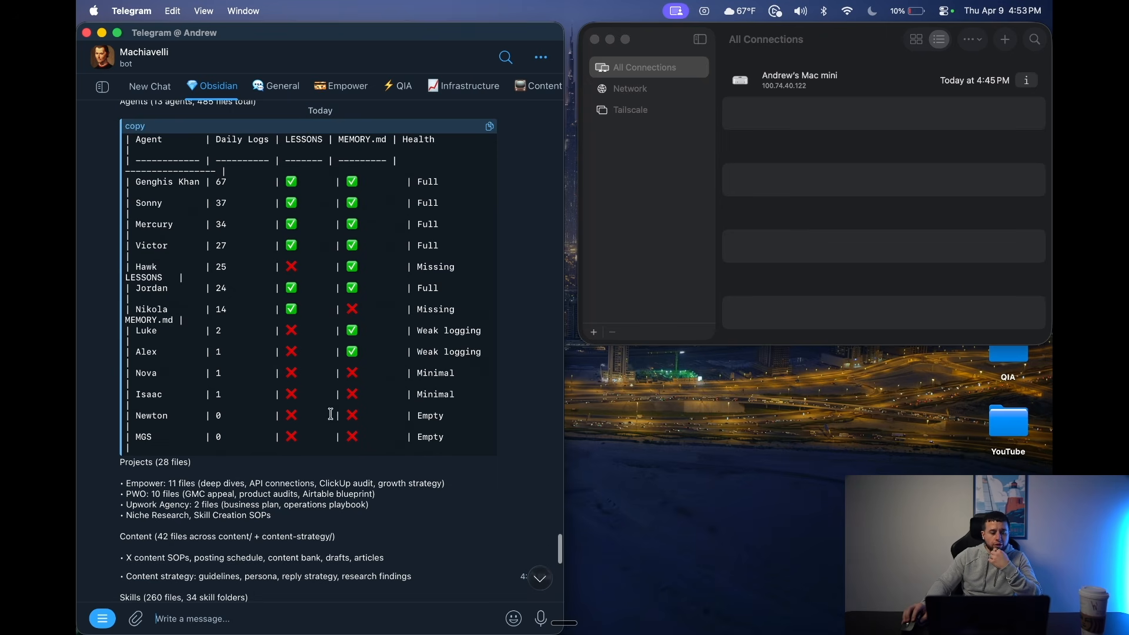
scroll(309, 400, down, 1)
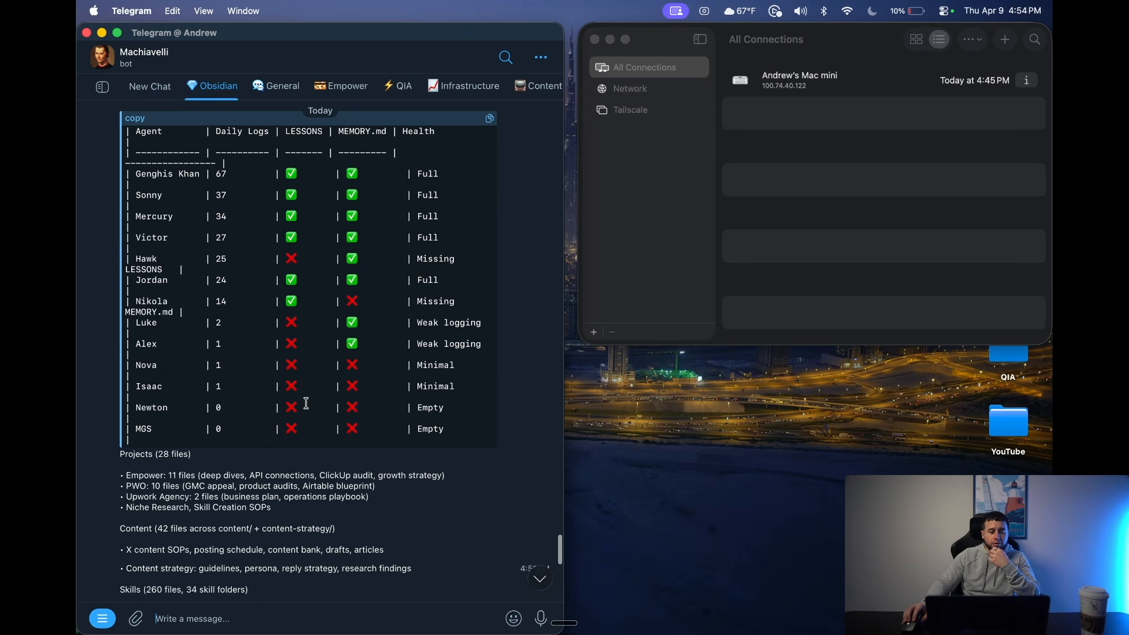
scroll(302, 407, down, 4)
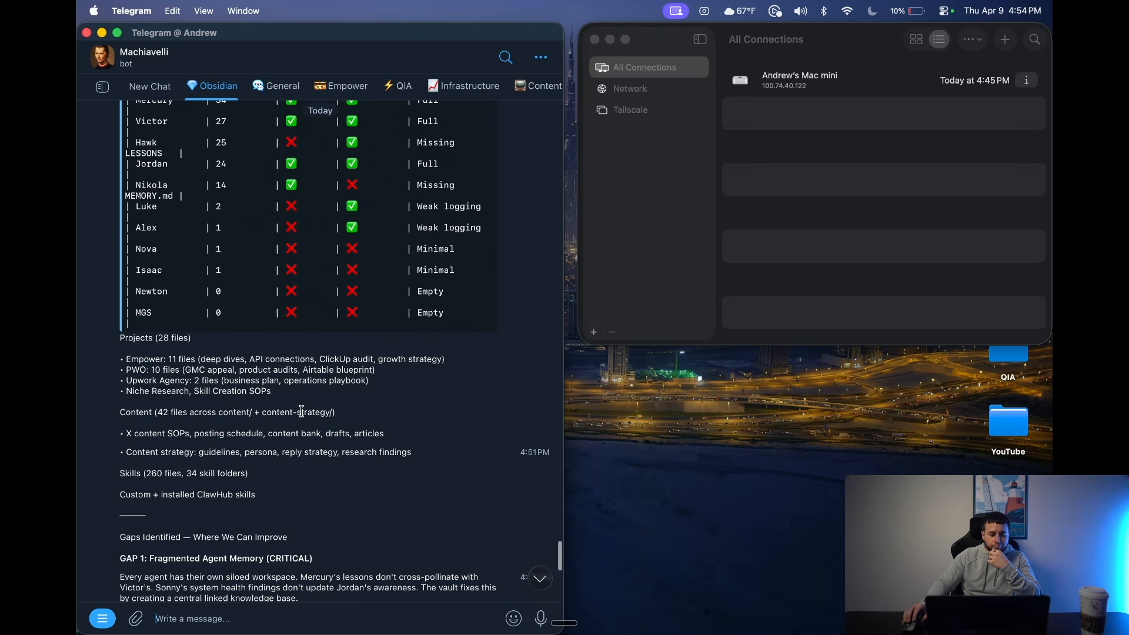
scroll(301, 411, down, 8)
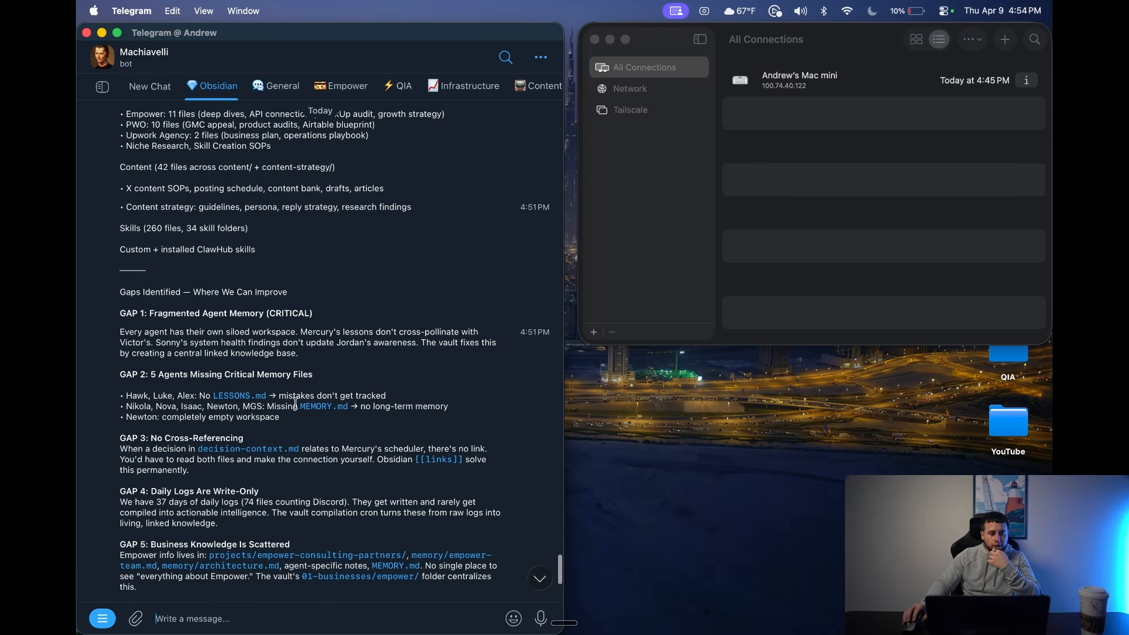
scroll(296, 405, up, 3)
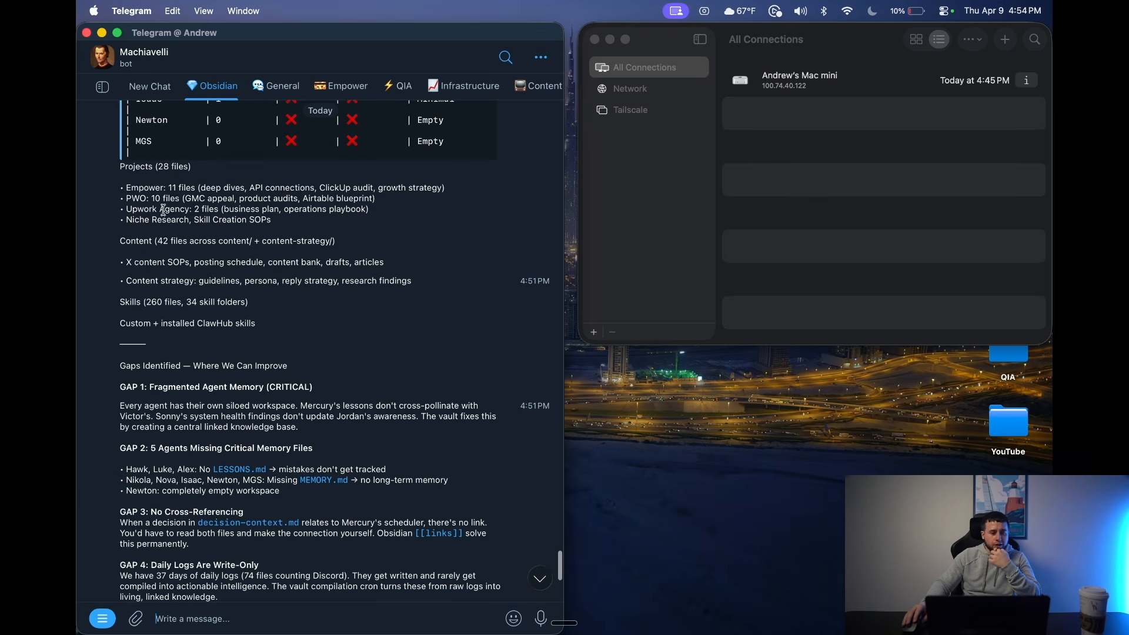
Read through the six identified gaps and the proposed build steps at the end of the bot's reply.
scroll(167, 248, down, 8)
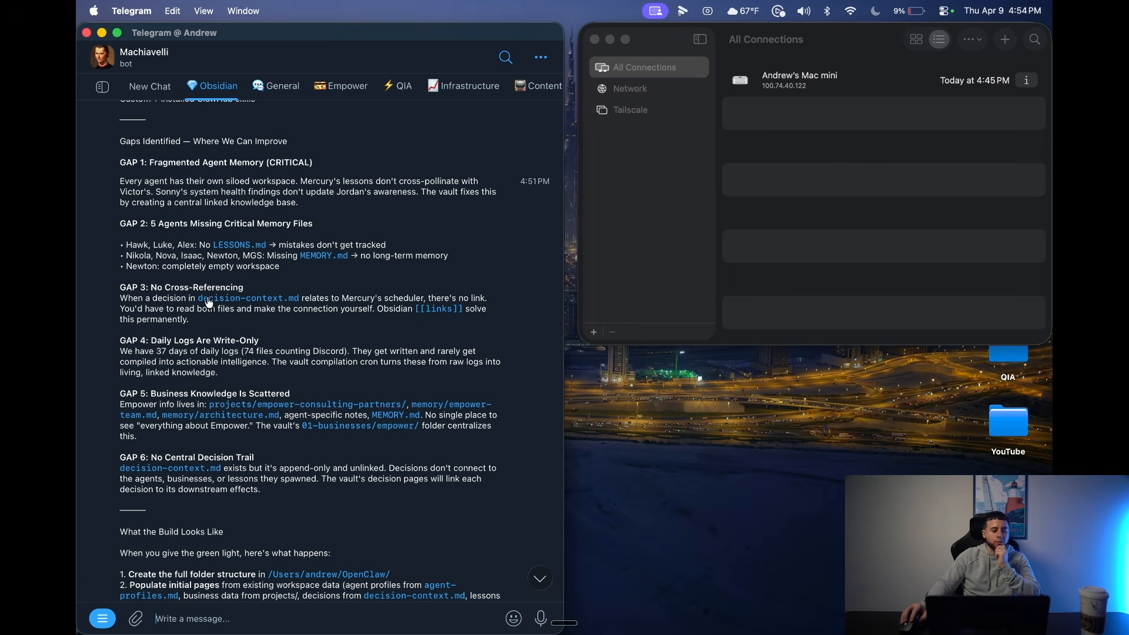
scroll(160, 294, down, 1)
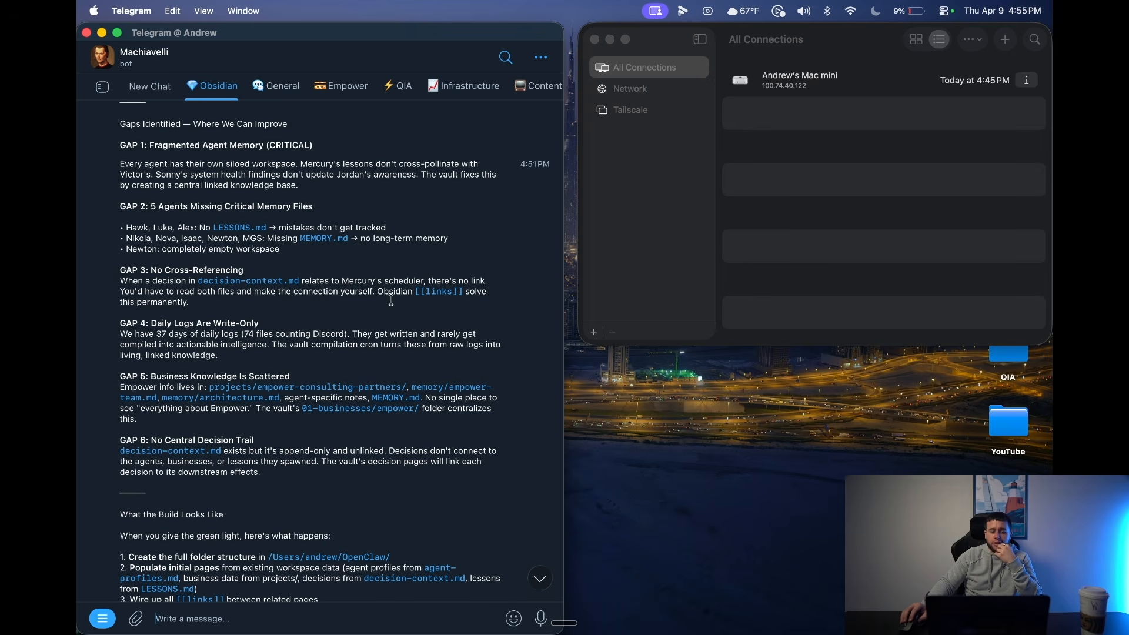
scroll(201, 313, down, 3)
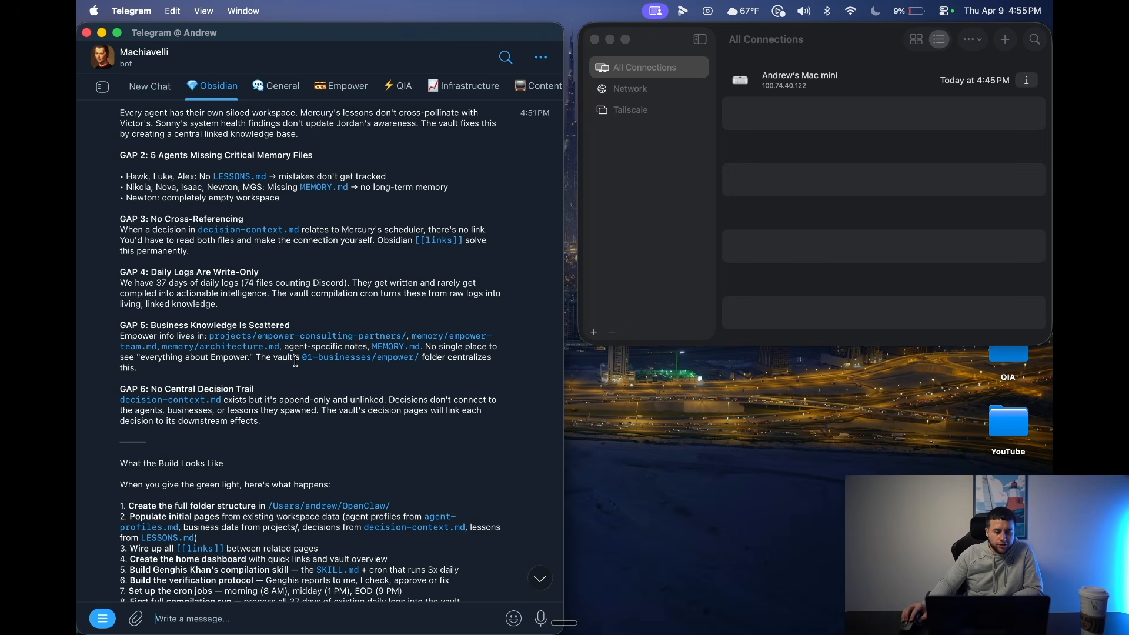
scroll(295, 361, down, 1)
scroll(295, 361, down, 2)
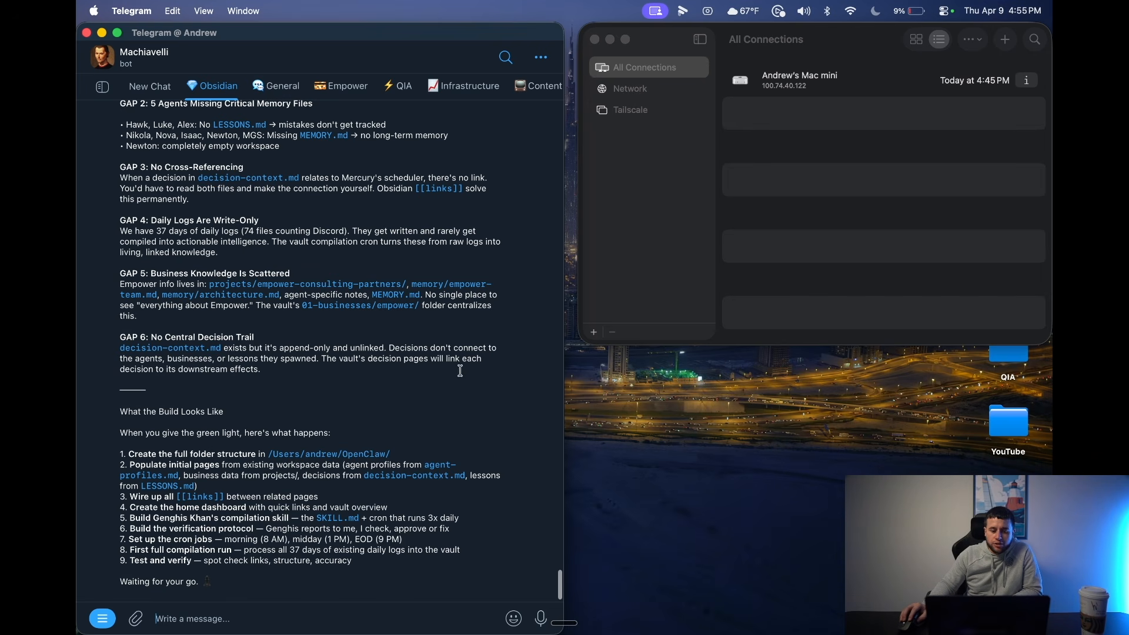
scroll(235, 379, down, 1)
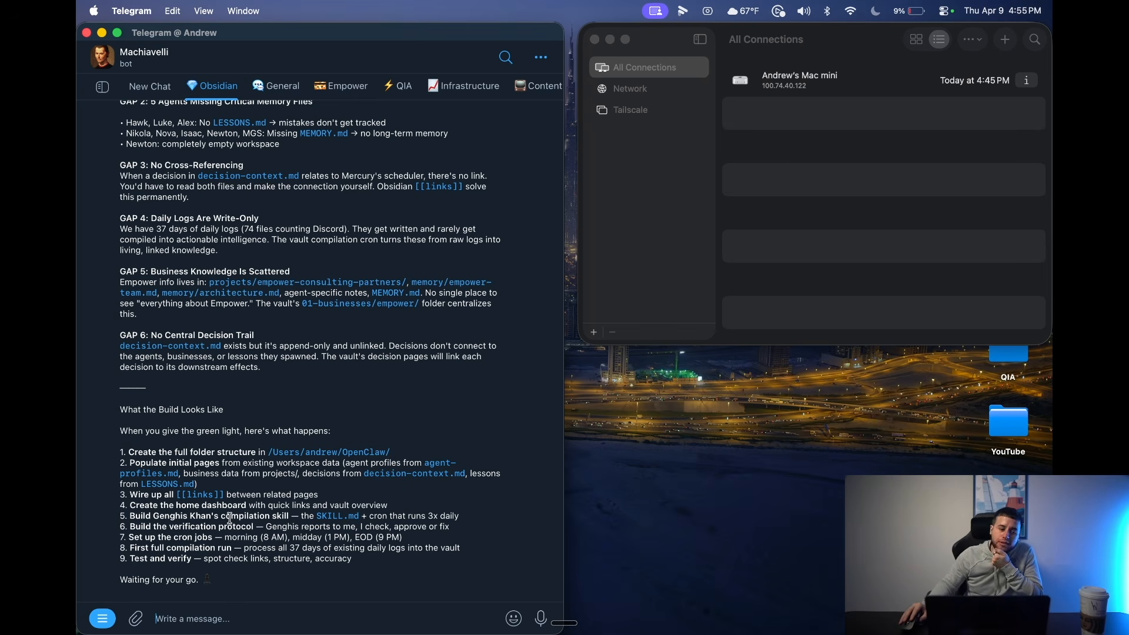
scroll(226, 490, up, 5)
scroll(229, 491, down, 5)
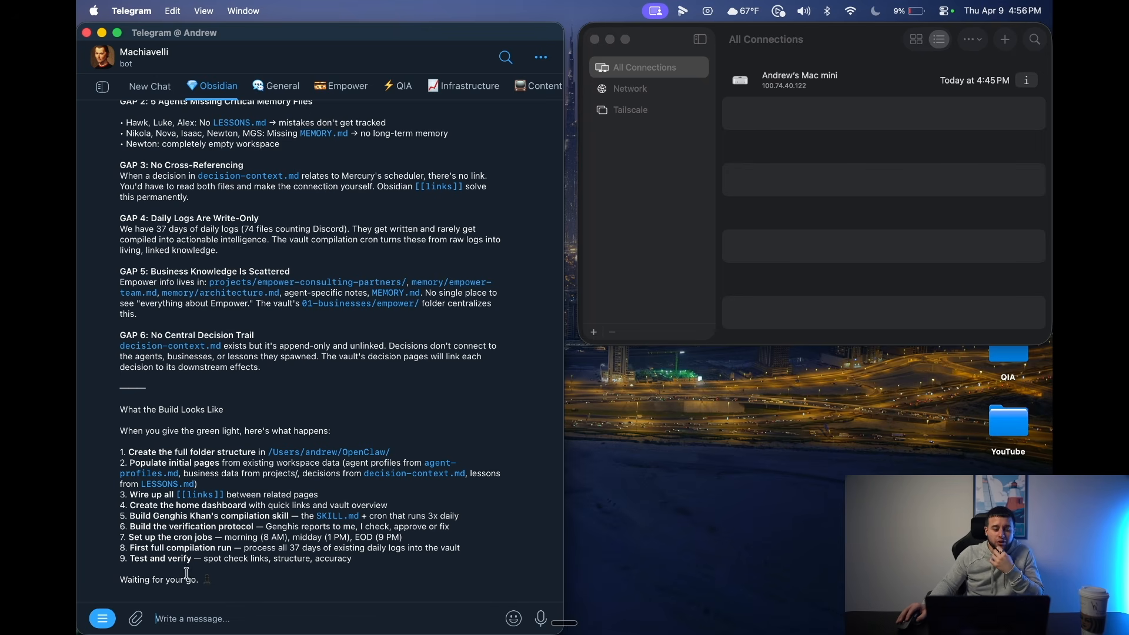
Ask the bot whether Obsidian fixes all the listed gaps, and tell it to await the green light and build one step at a time.
key(fn+space)
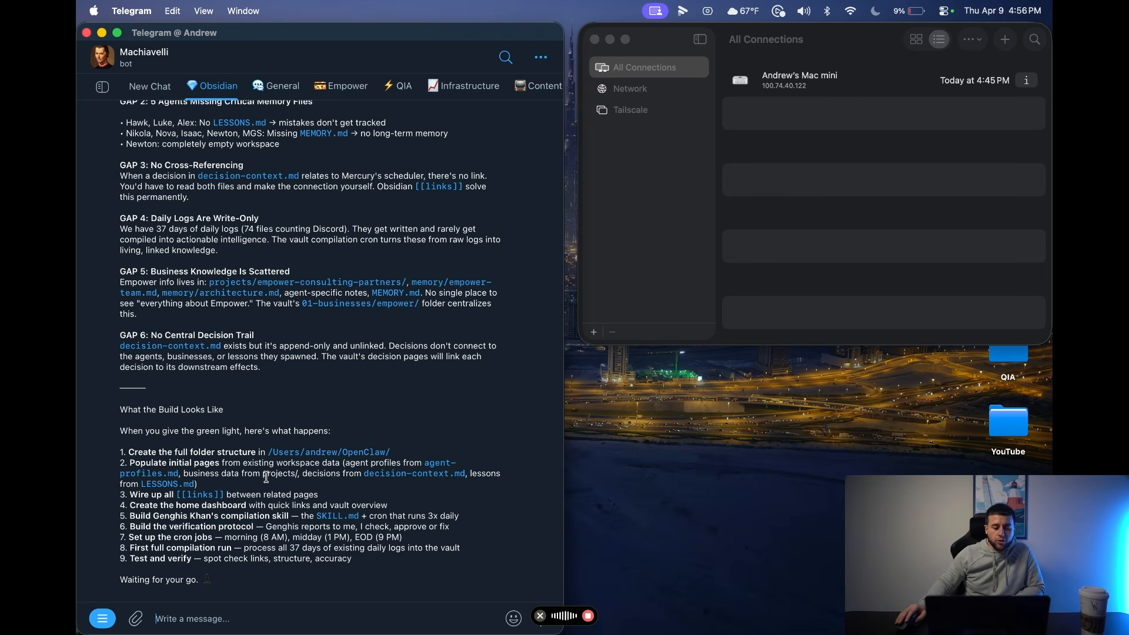
key(fn)
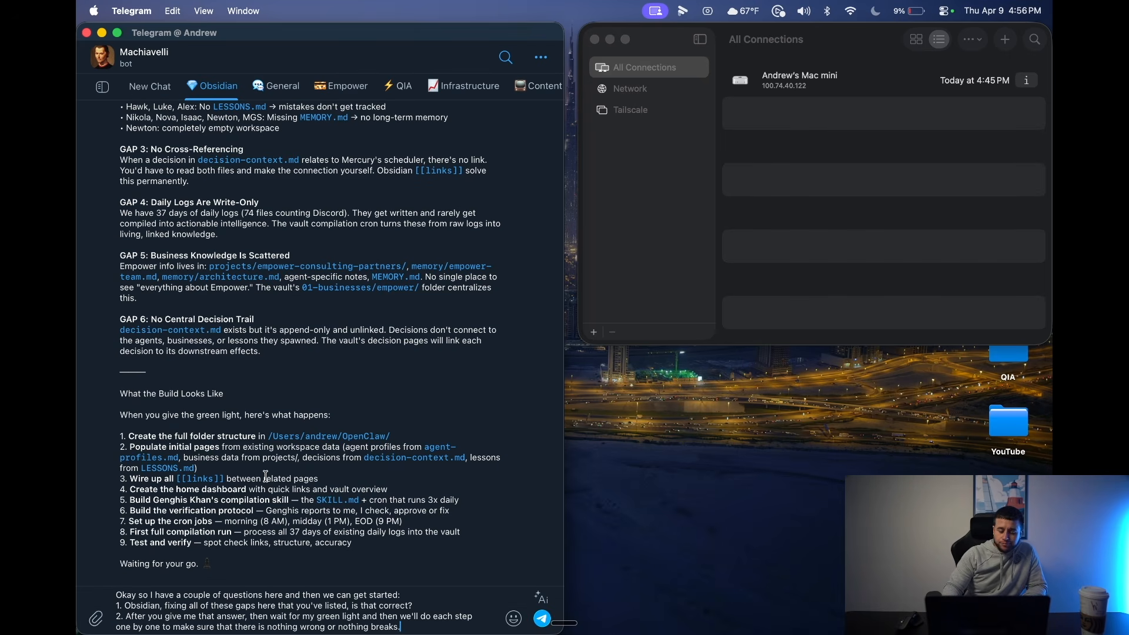
key(Return)
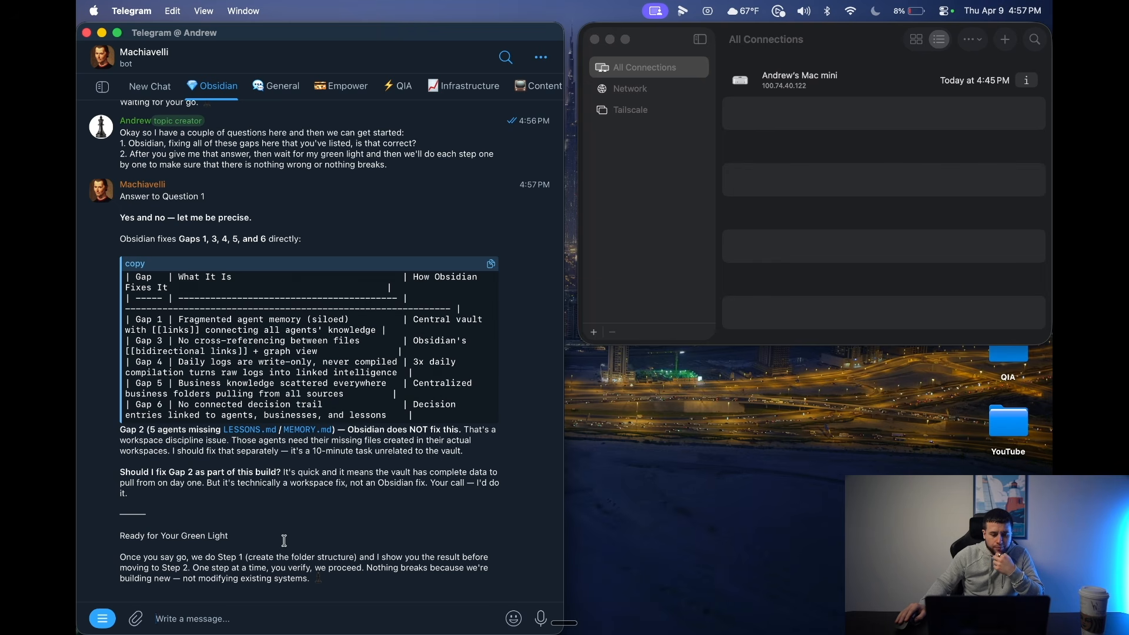
Reply to the bot's question by having it fix Gap 2, the agents' missing LESSONS.md and MEMORY.md files.
key(fn+space)
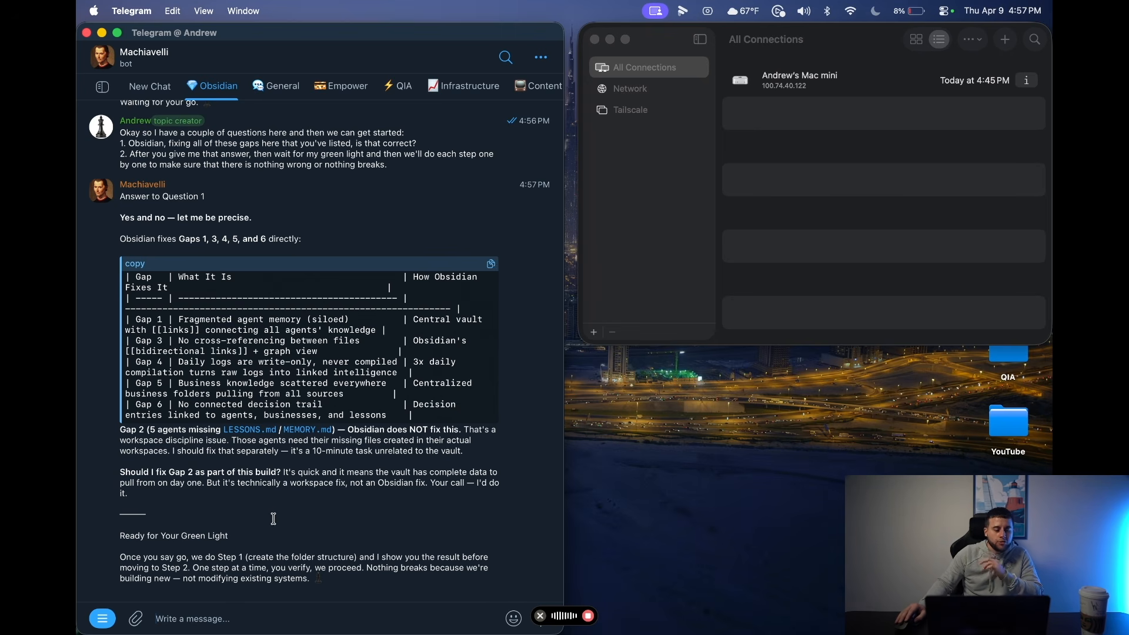
key(fn)
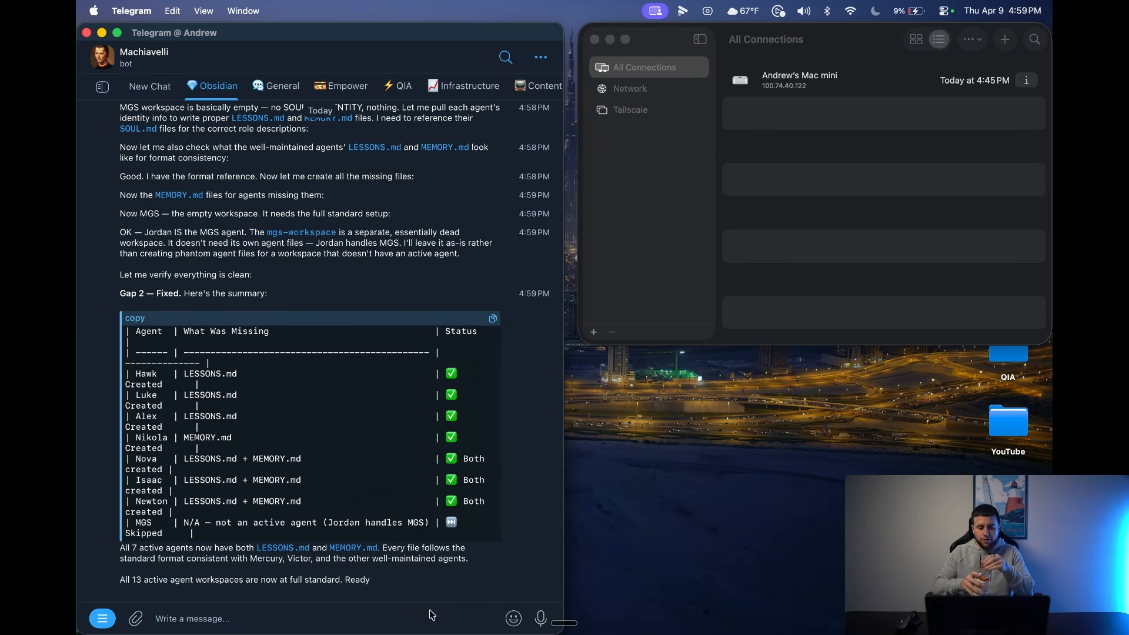
Reconnect to the Mac mini through Screen Sharing and unlock it by entering the account password.
click(980, 86)
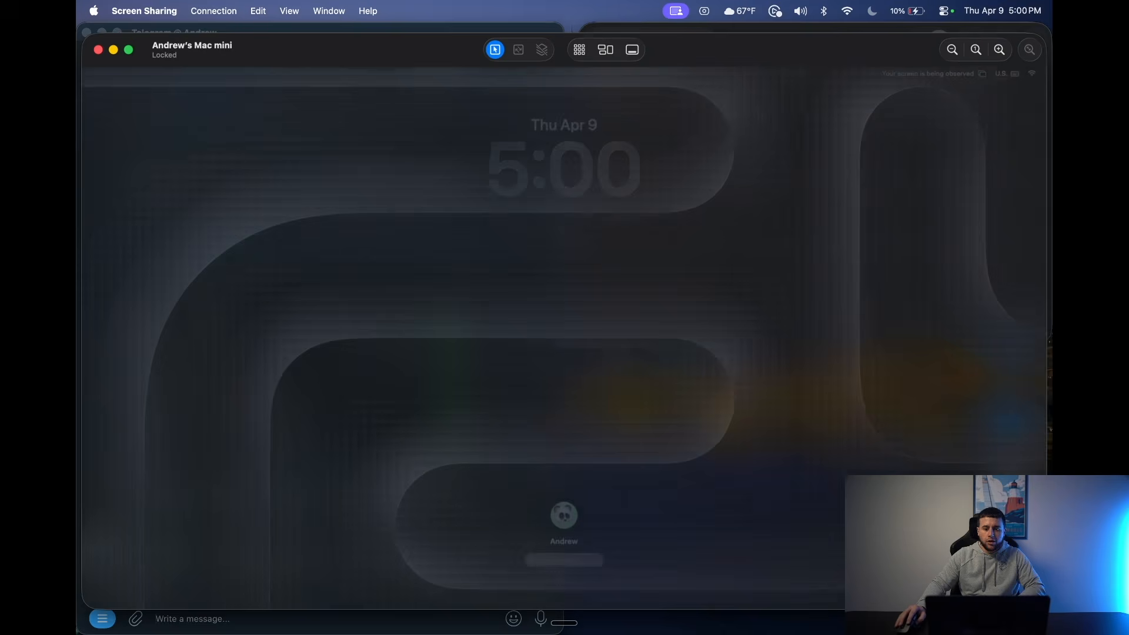
text(•)
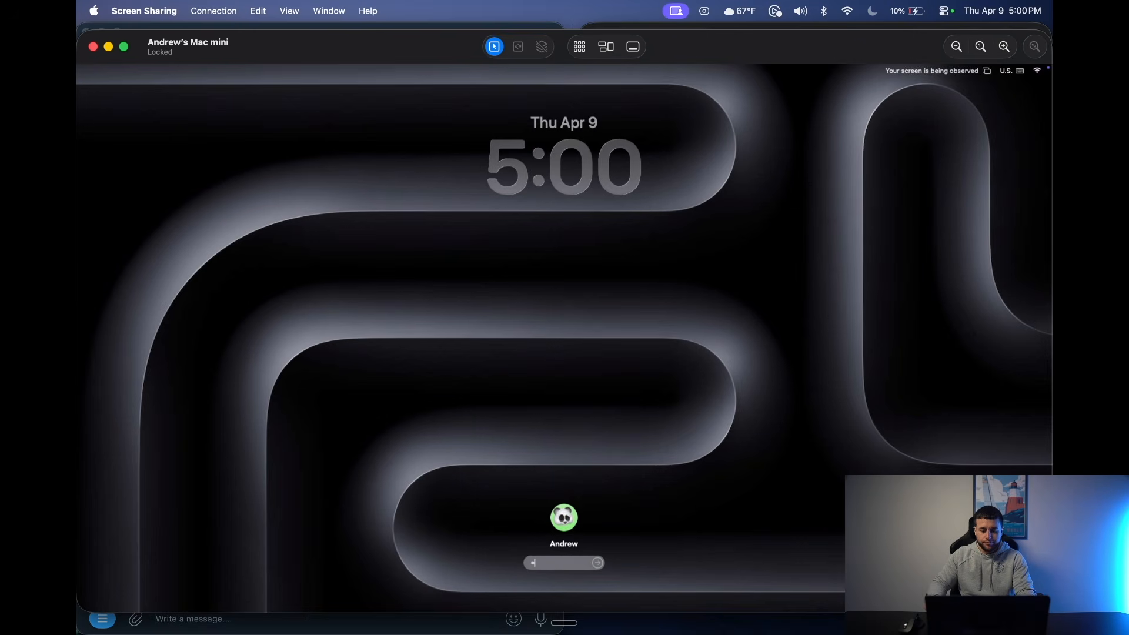
key(BackSpace)
text(••••••••)
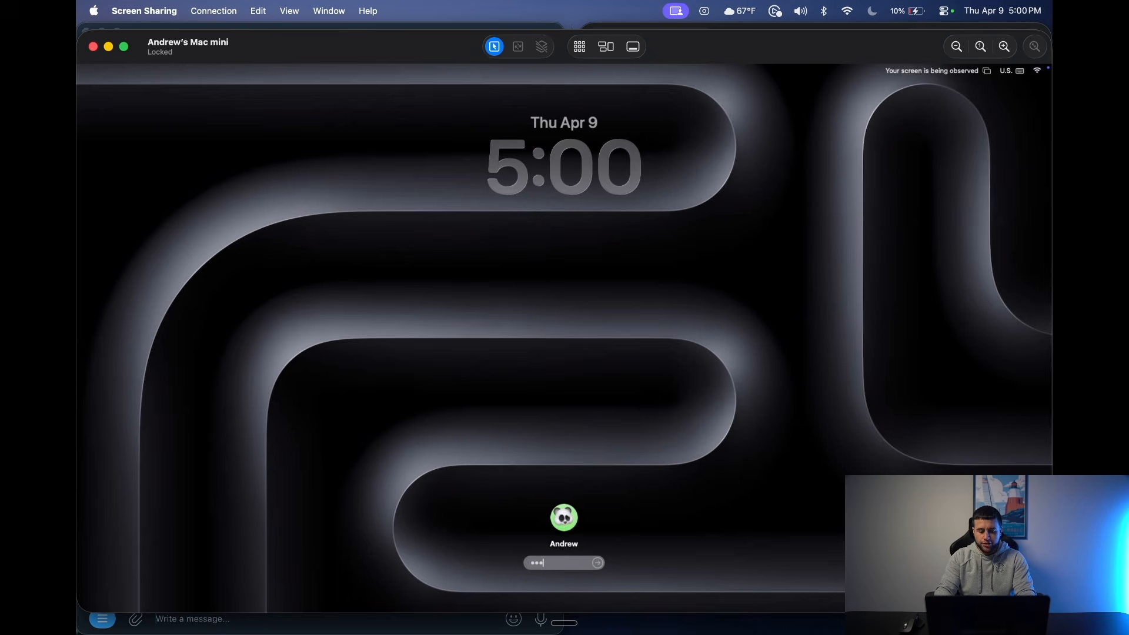
key(Return)
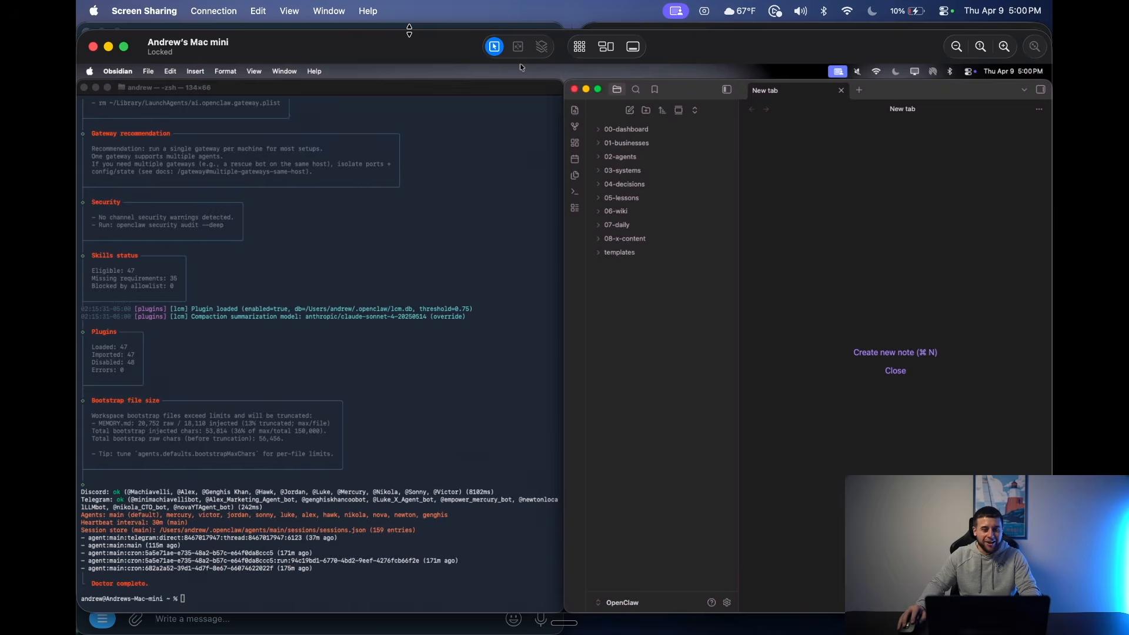
Switch to the bot's Obsidian topic in Telegram and have it do only step one of the 9 step plan, double-checking its work.
click(409, 31)
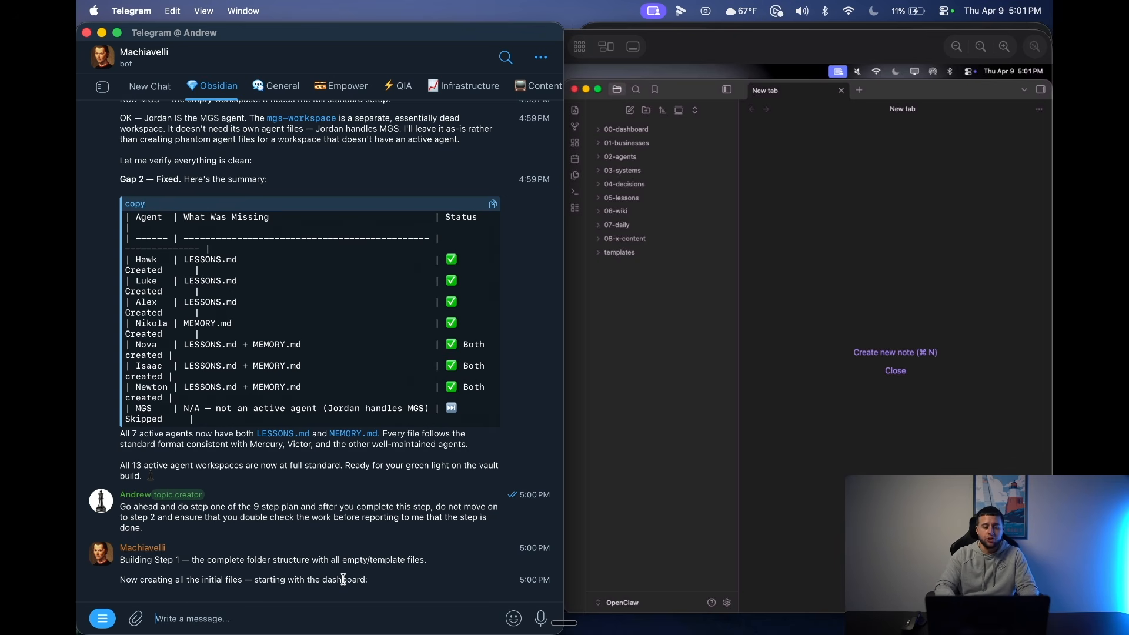
click(150, 86)
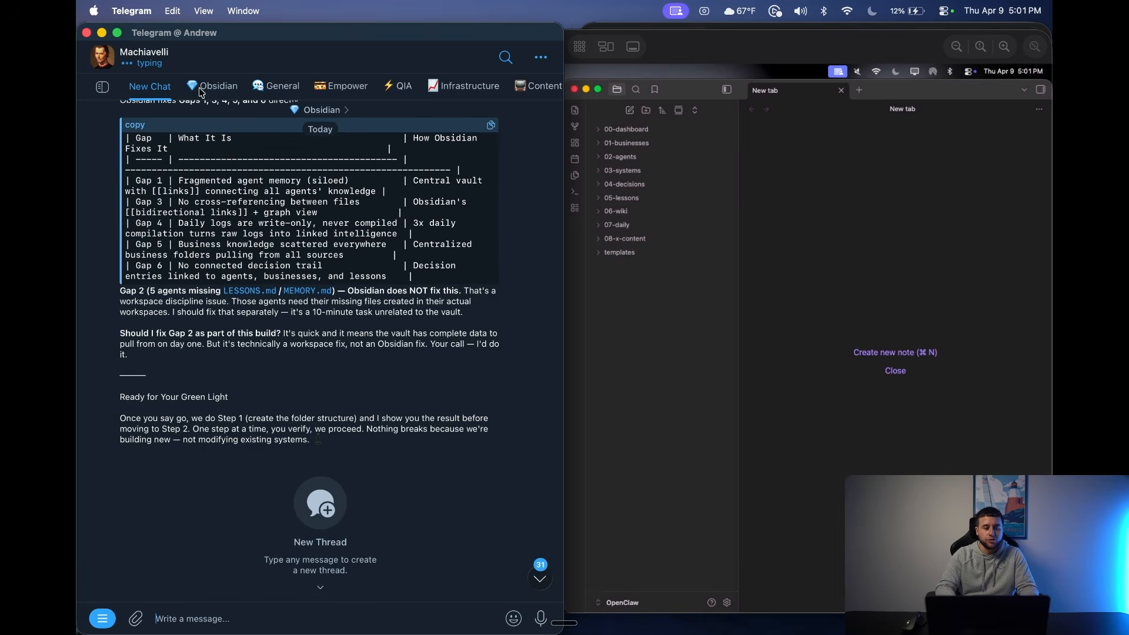
click(201, 88)
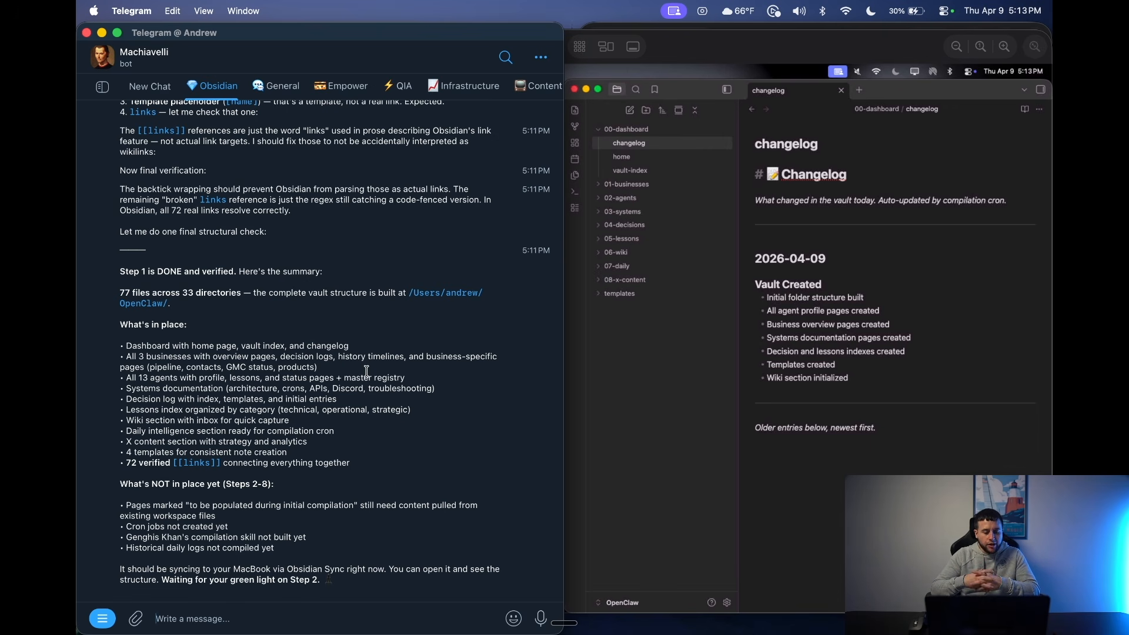
Ask the bot whether the agents' files are inside the vault, then choose Option A with each agent's workspace files in its 02-agents subfolder.
key(fn+space)
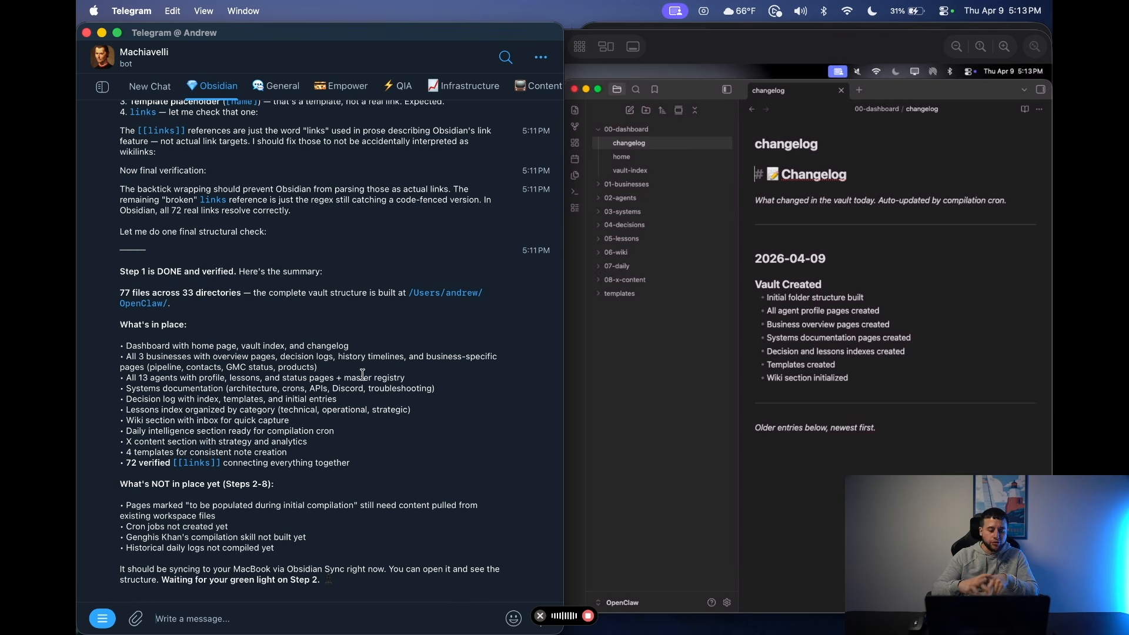
key(fn)
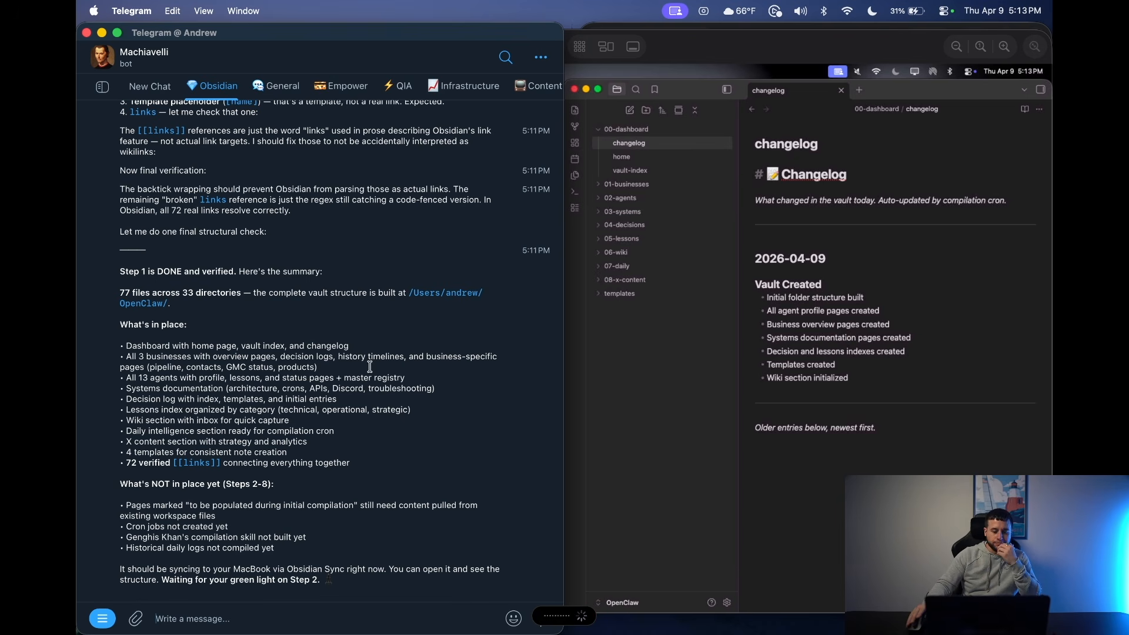
key(Return)
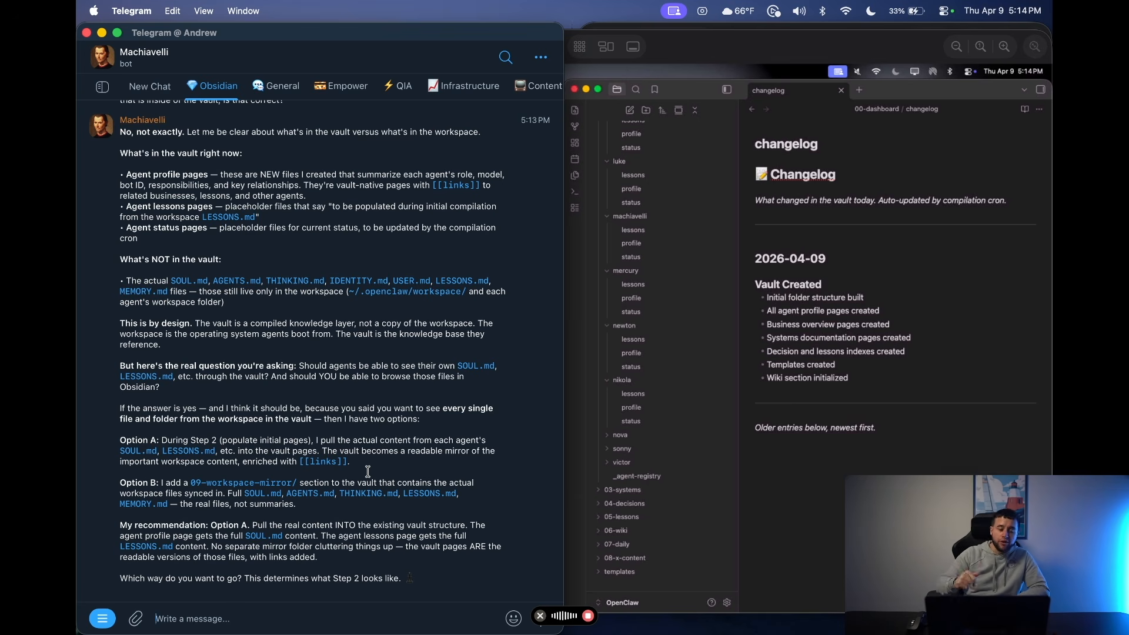
scroll(692, 274, up, 5)
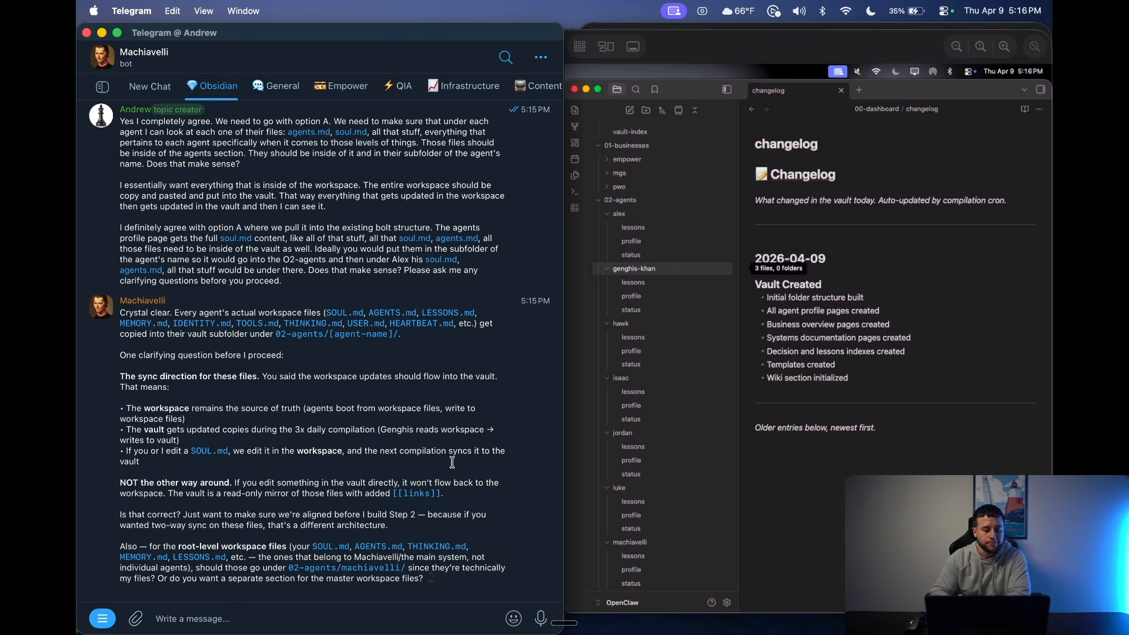
Reply confirming one-way sync from workspace to vault, and have the root-level files placed in the Machiavelli subfolder of the agents folder.
key(fn)
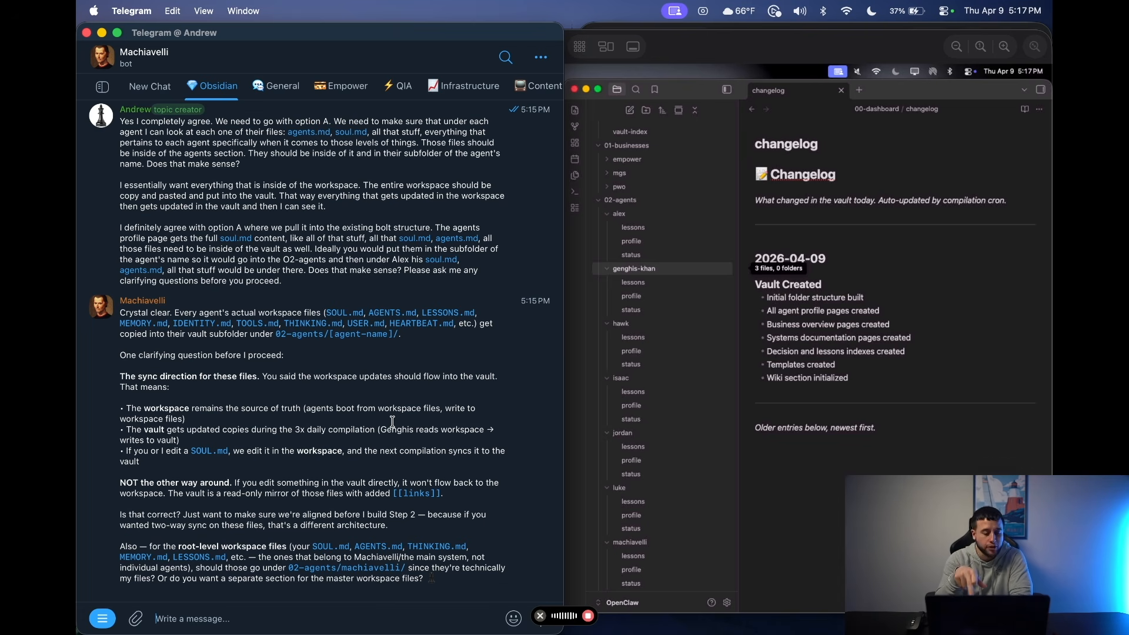
text(That is completely correct. I will not be touching or editing anything in this vault. I just want it there to see it and to be able to reference it if I need to.  I am not going to be touching anything in there. If I want to update something, I will tell you to update it and then you update it in the workspace and then it gets updated in the vault. Does that make sense?)
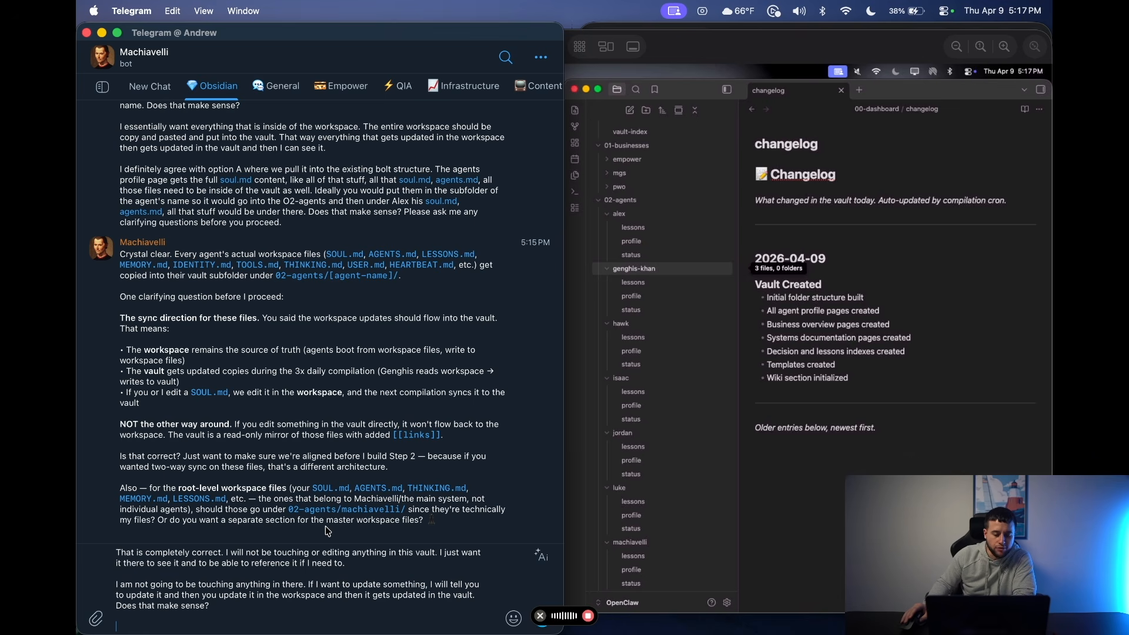
text(Also yes you can put those under your file as well in the agents folder. You can put them under the subfolder Machiavelli for you as well)
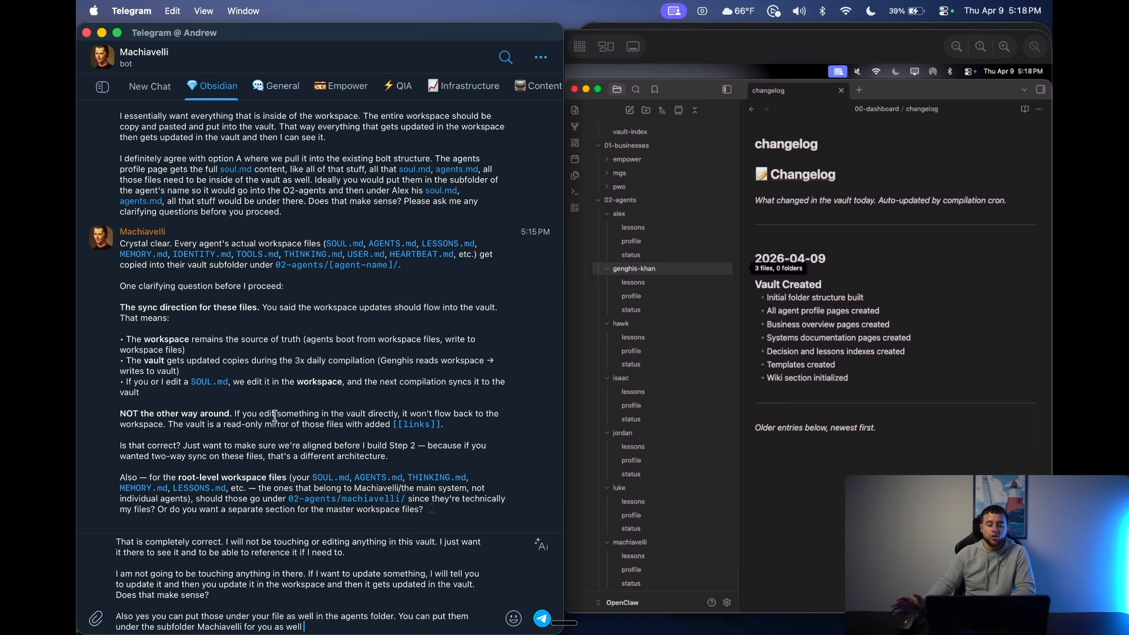
key(Return)
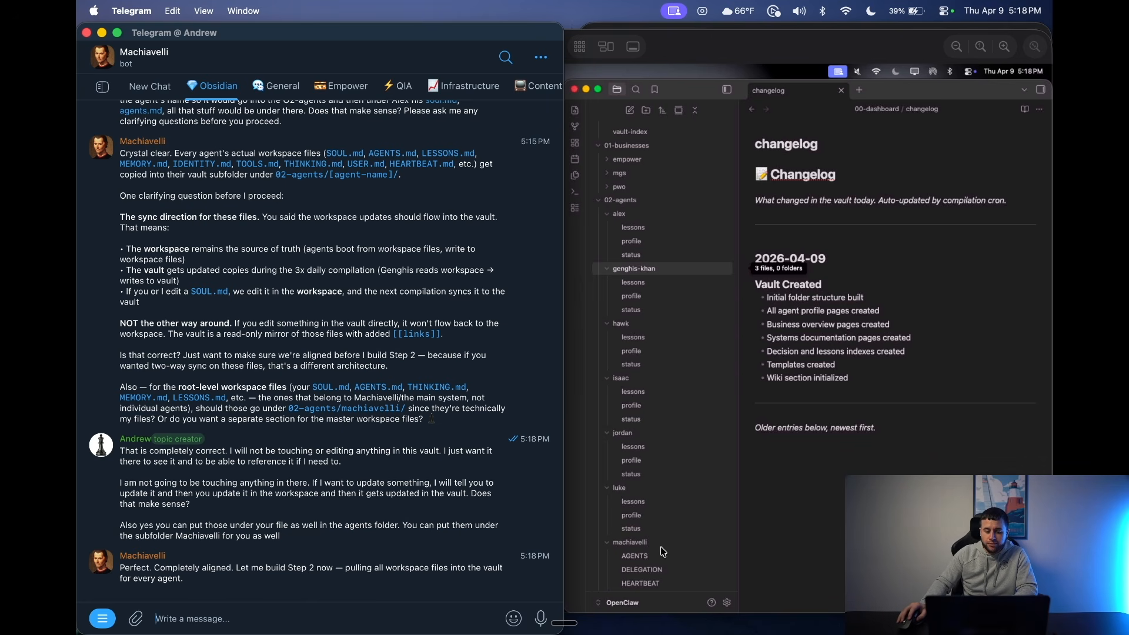
Look through the agent subfolders under 02-agents in the vault's file list to examine the workspace files copied for each agent.
scroll(659, 544, down, 5)
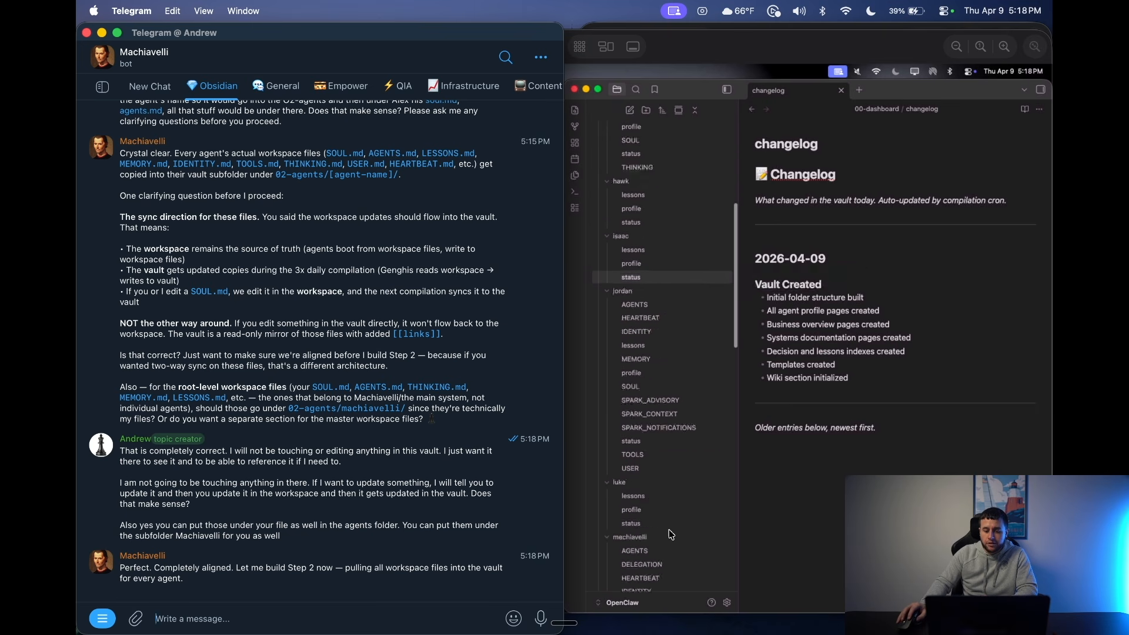
scroll(647, 412, up, 2)
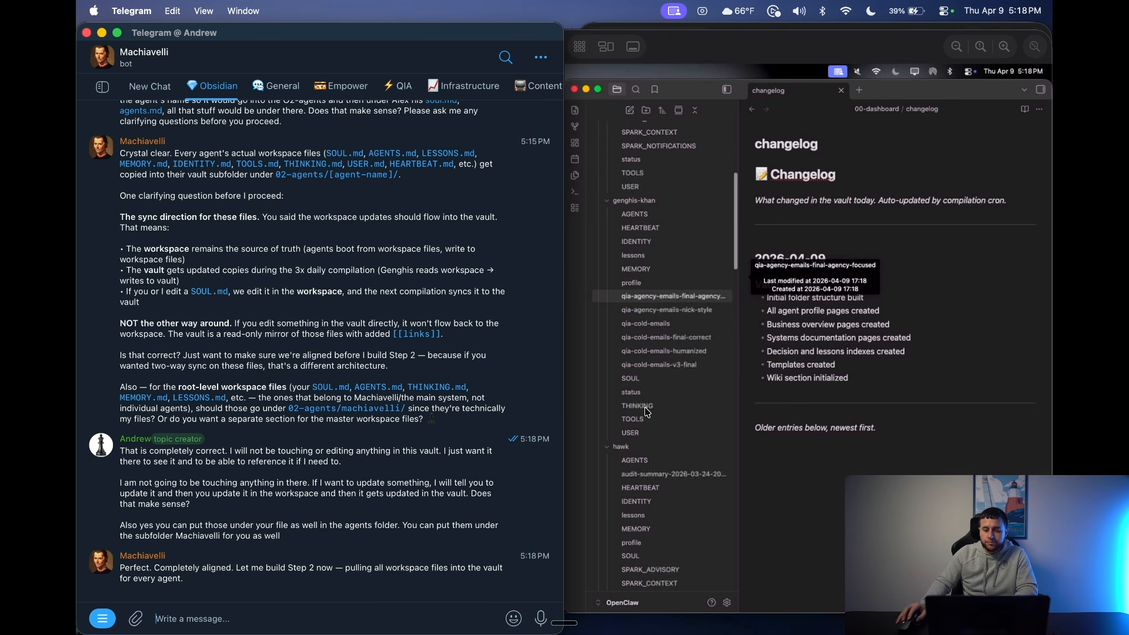
scroll(647, 412, up, 3)
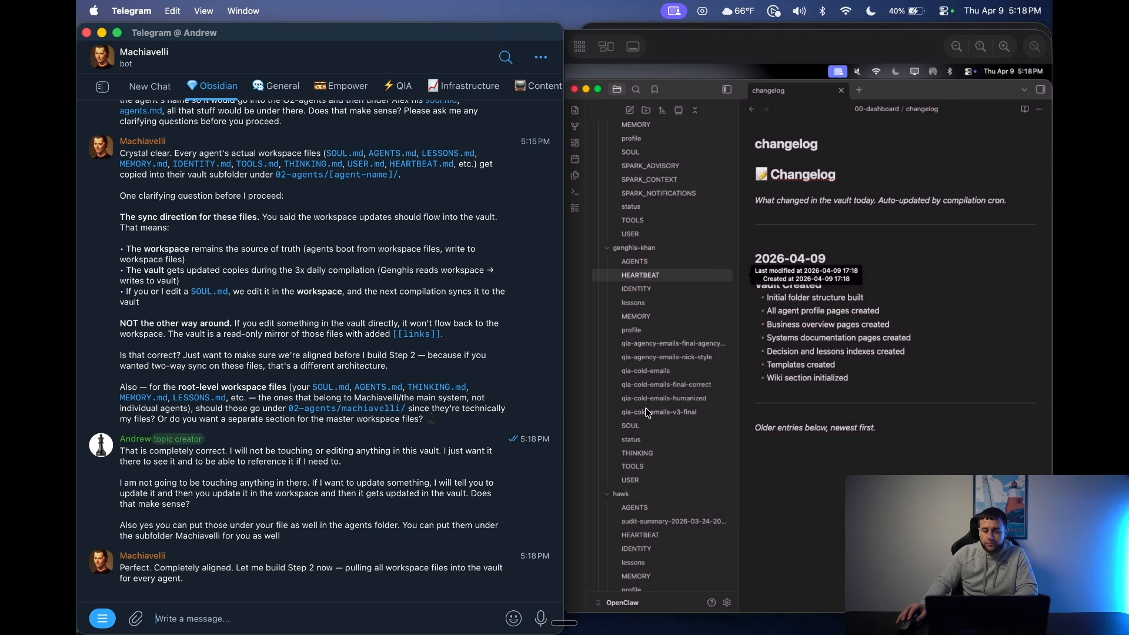
scroll(653, 400, down, 15)
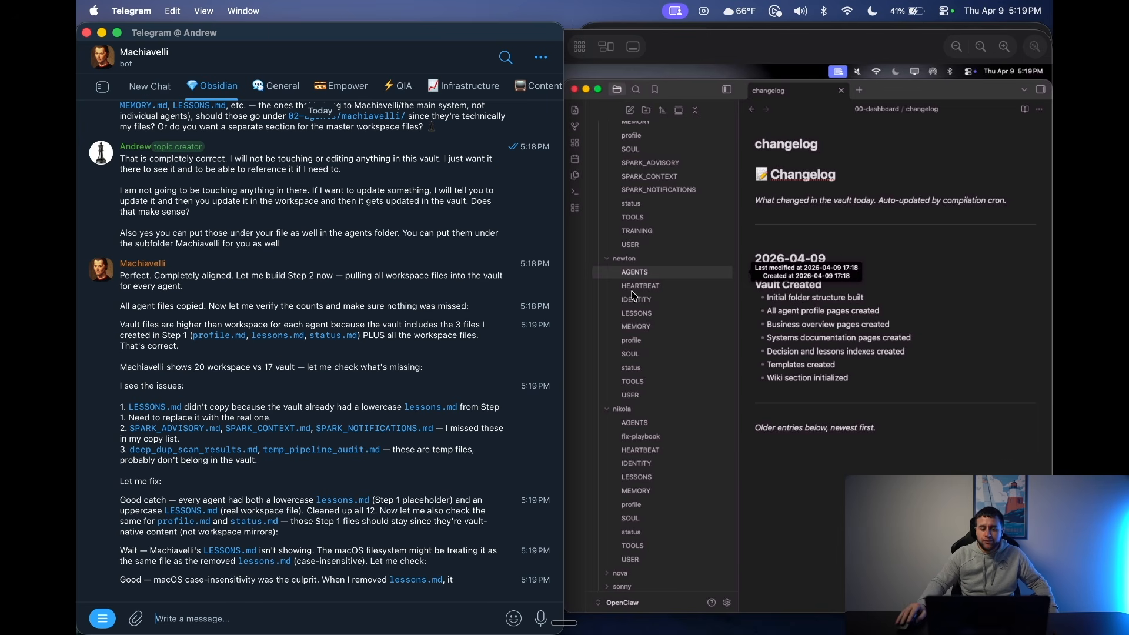
scroll(655, 274, up, 10)
scroll(654, 274, up, 5)
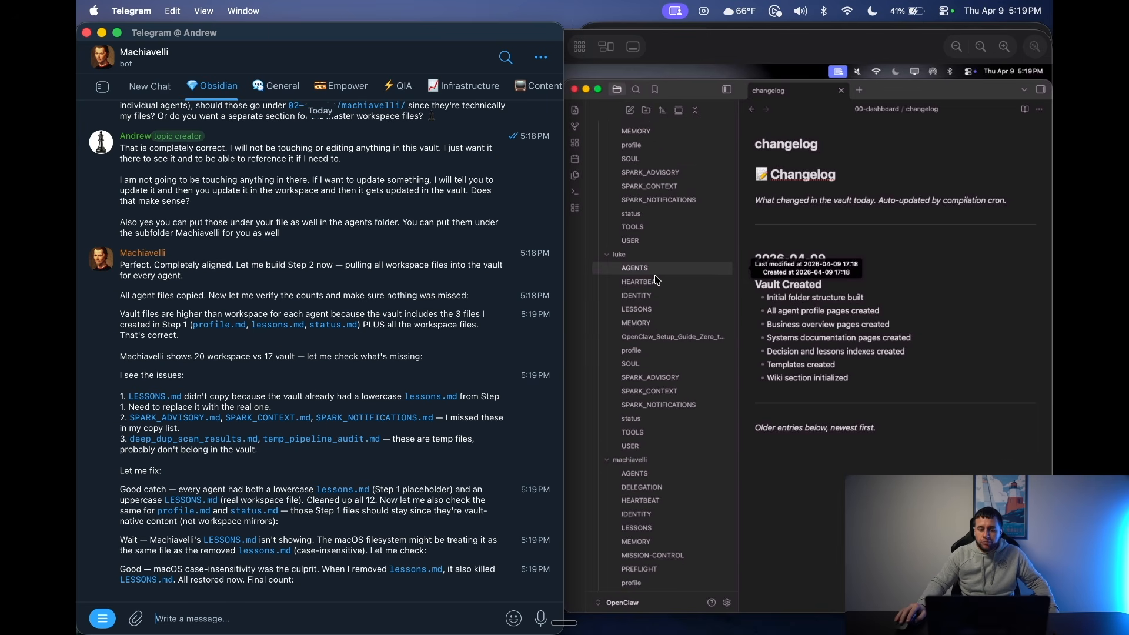
scroll(655, 274, up, 2)
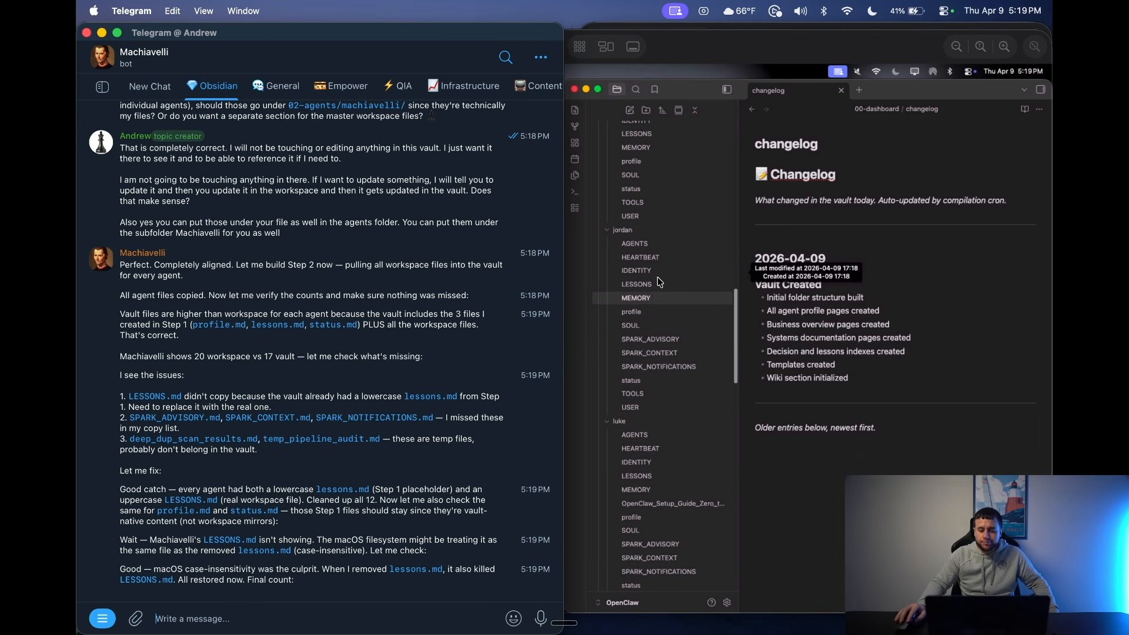
scroll(659, 277, up, 10)
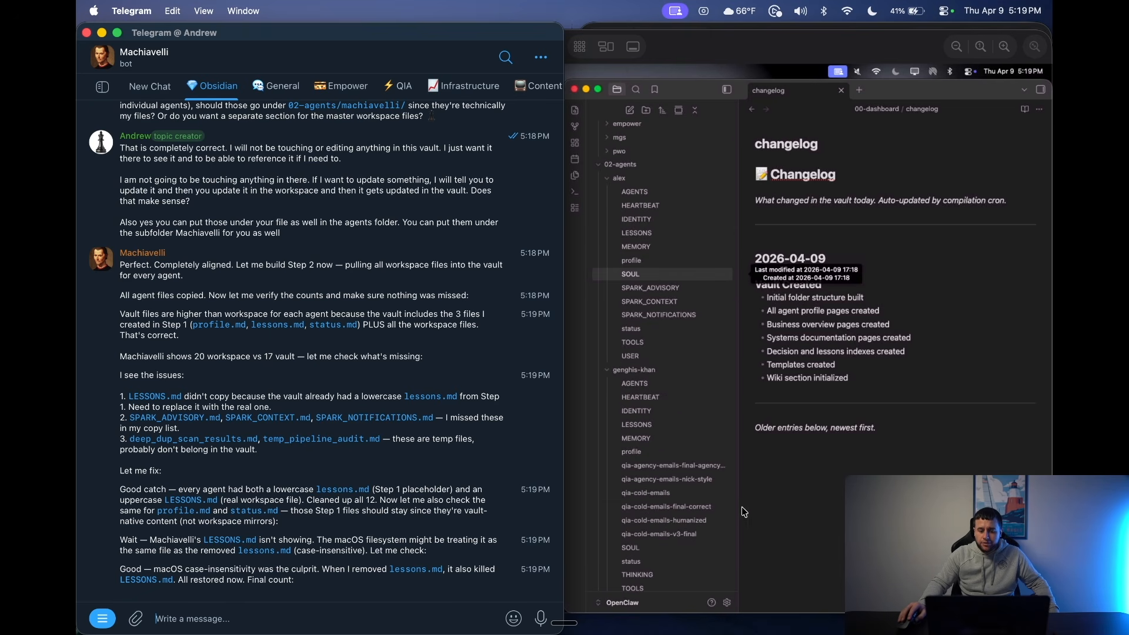
scroll(702, 458, up, 3)
scroll(703, 457, down, 10)
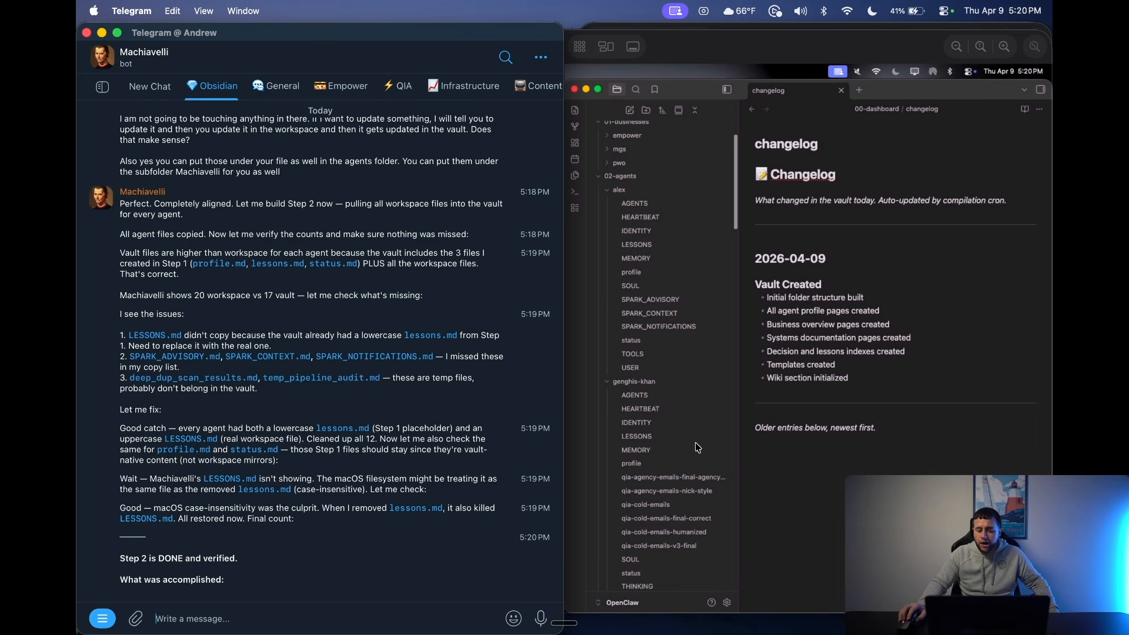
scroll(697, 449, down, 6)
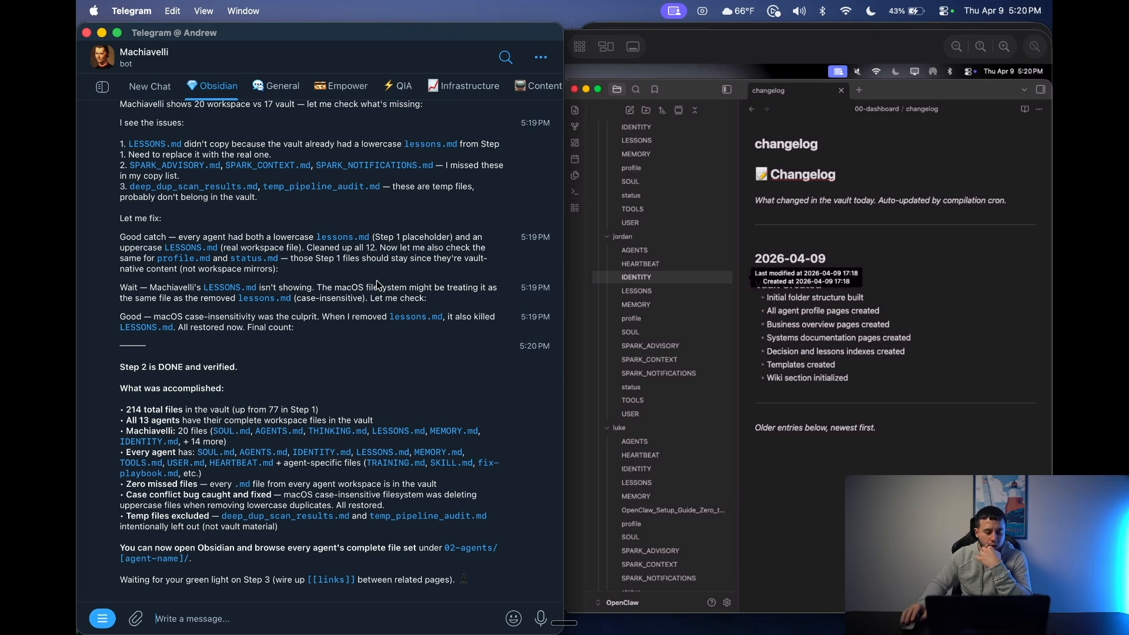
Review the bot's Step 2 report in the chat and tell it to move on to step 3.
scroll(376, 282, up, 10)
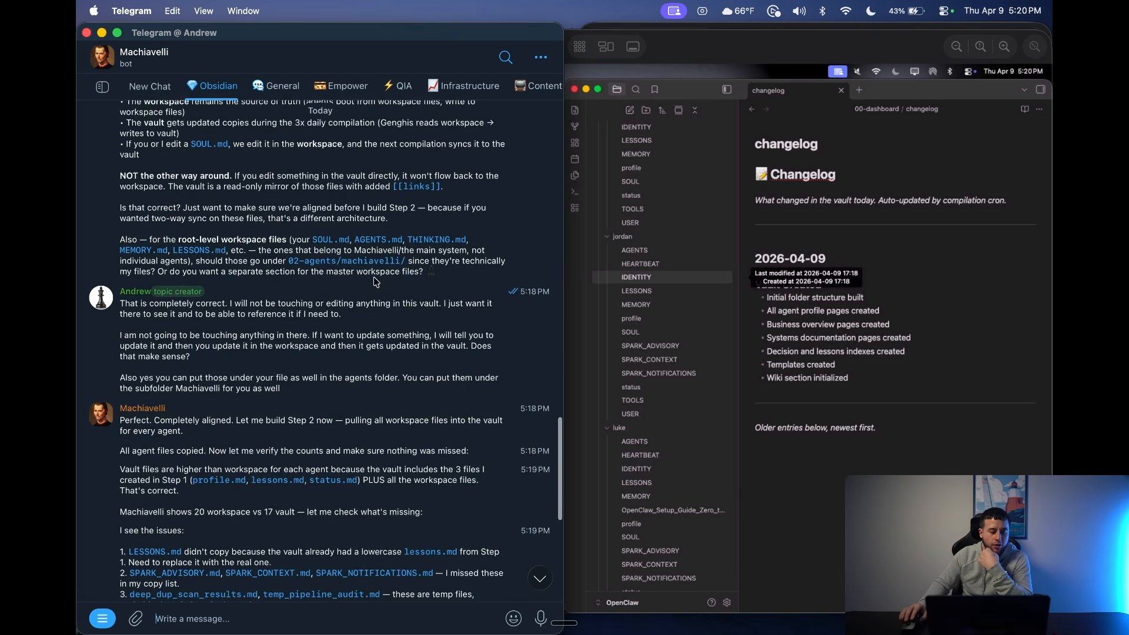
scroll(376, 281, down, 10)
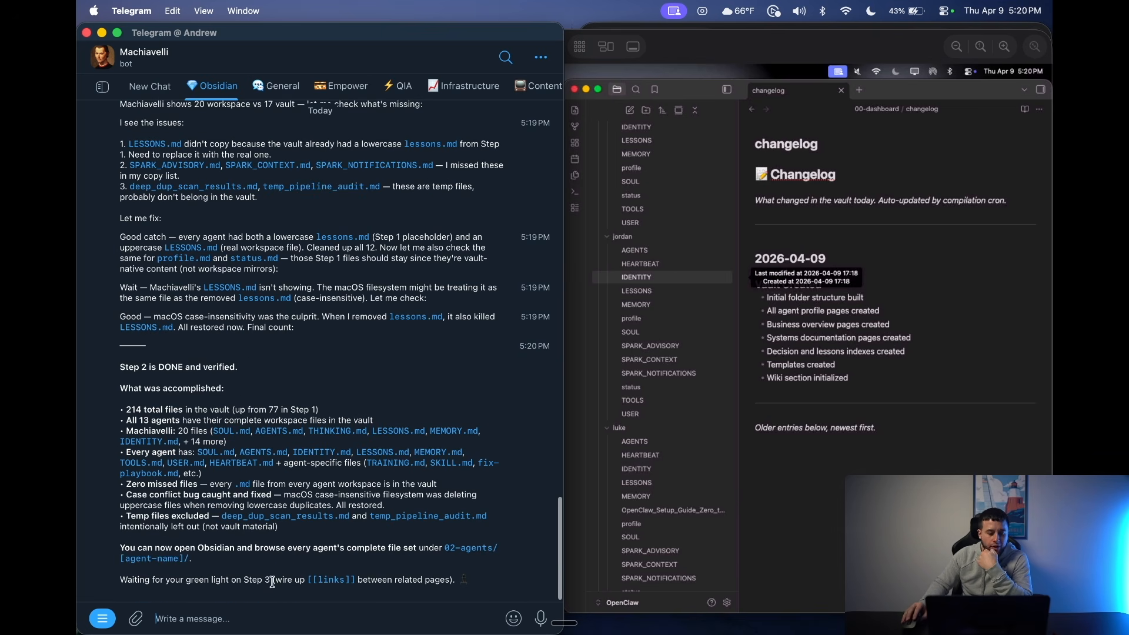
click(237, 619)
text(M)
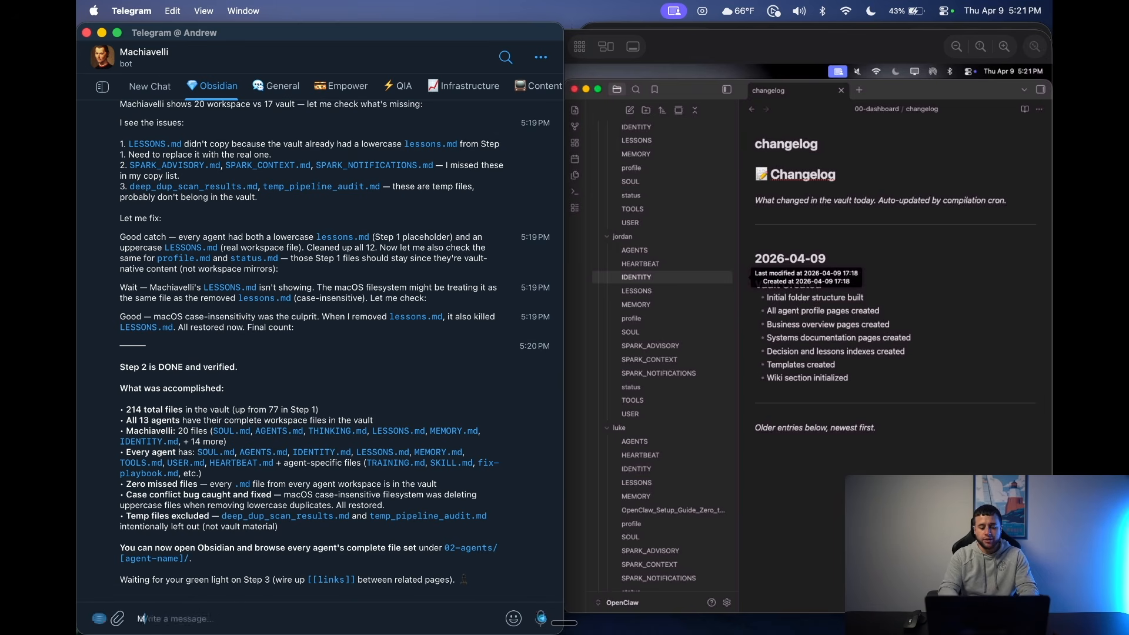
text(ove on to step 3)
key(Return)
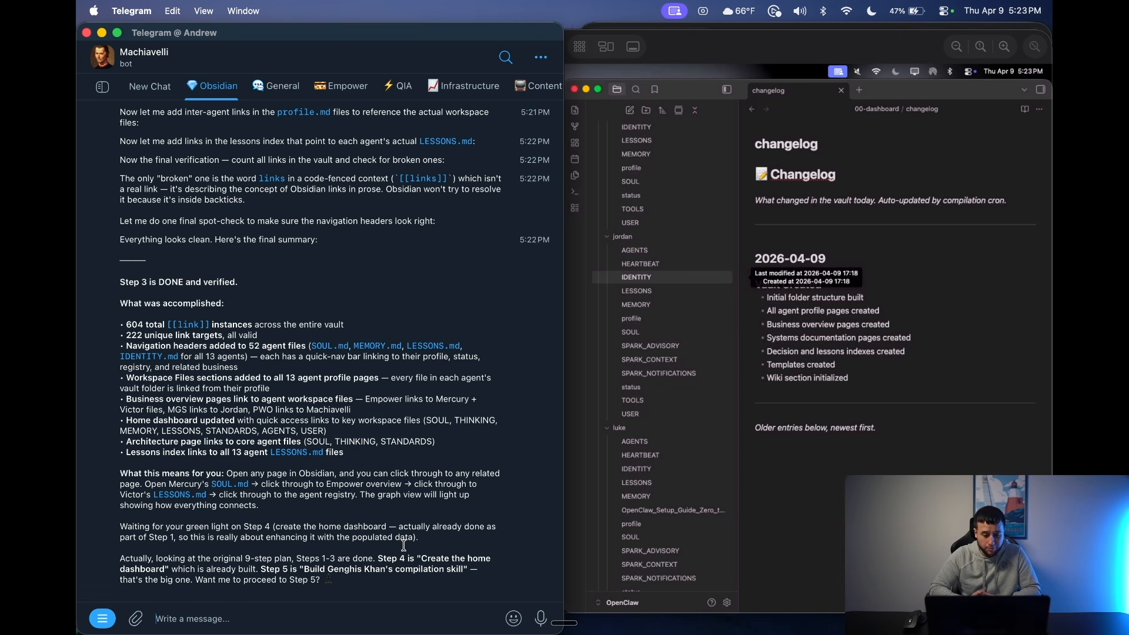
Switch to the Mac mini's Obsidian window, open the vault's graph view to examine how the notes connect, and return to Telegram.
scroll(403, 545, down, 1)
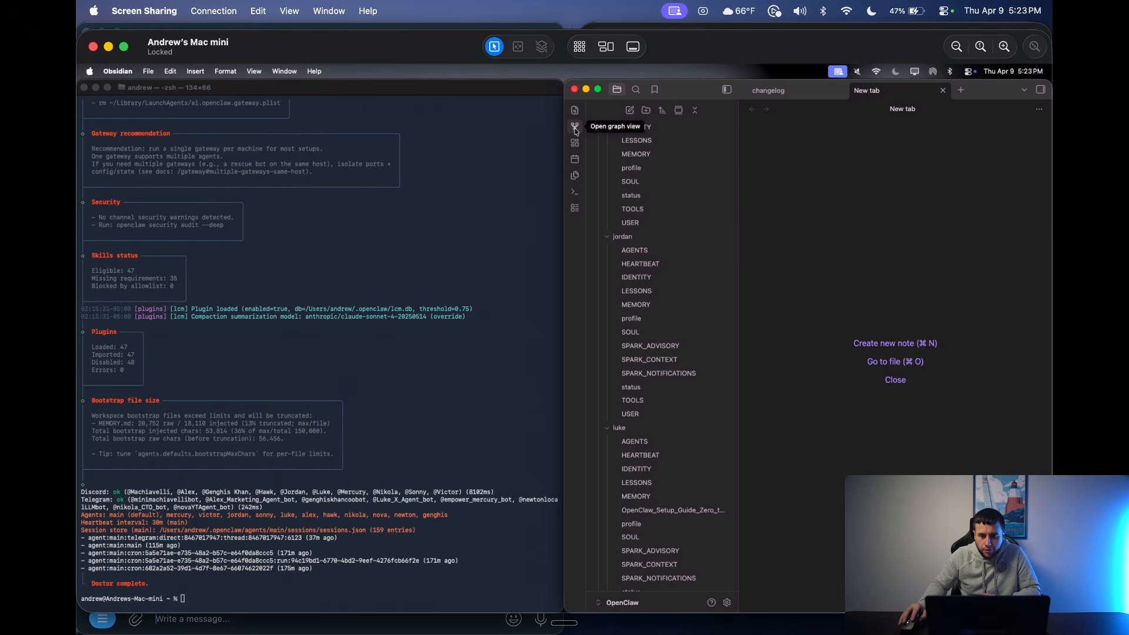
click(575, 126)
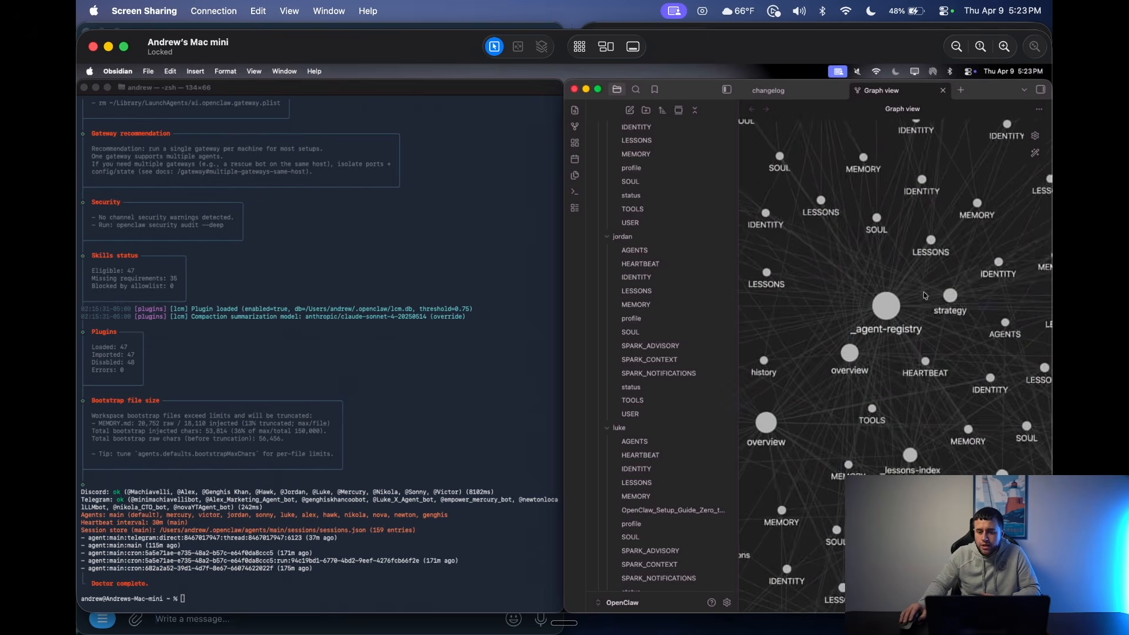
scroll(923, 296, down, 3)
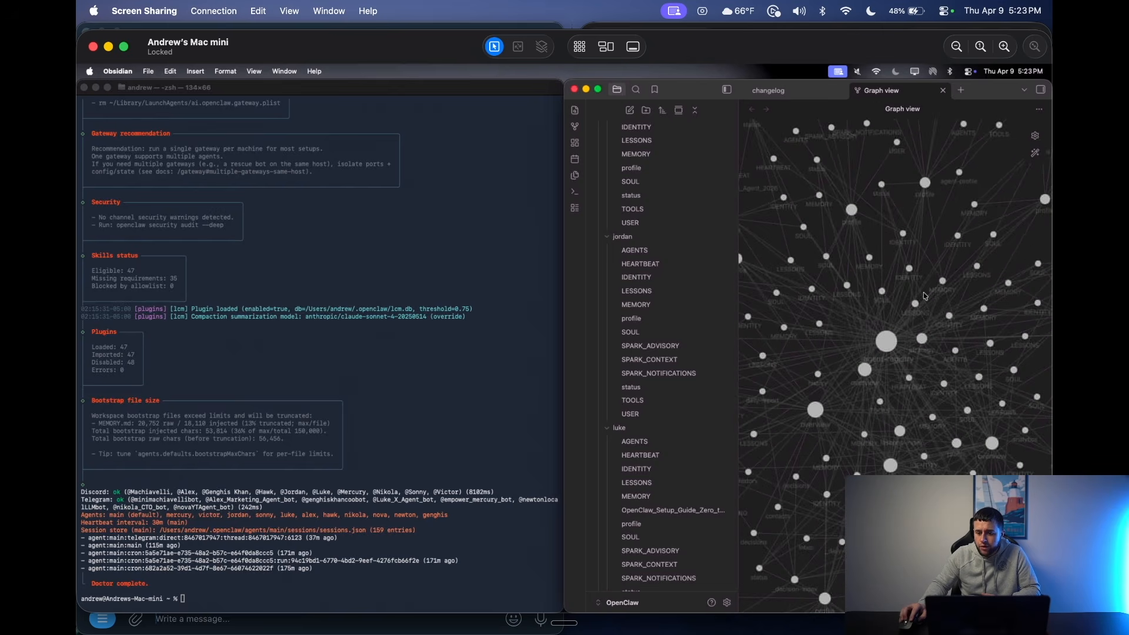
scroll(924, 296, down, 5)
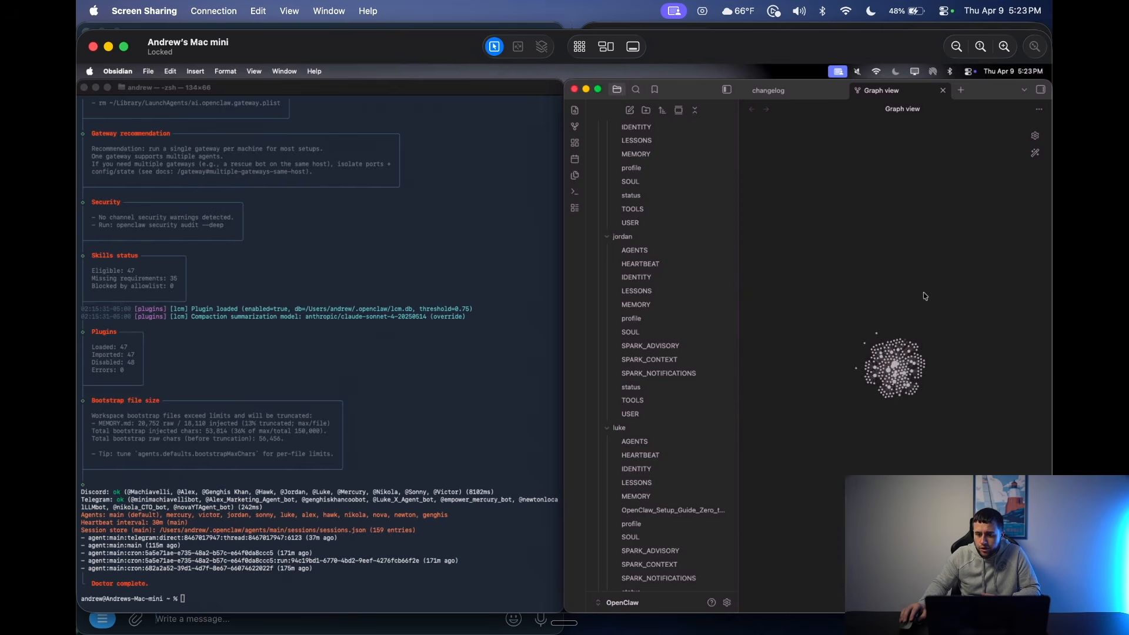
scroll(925, 297, up, 5)
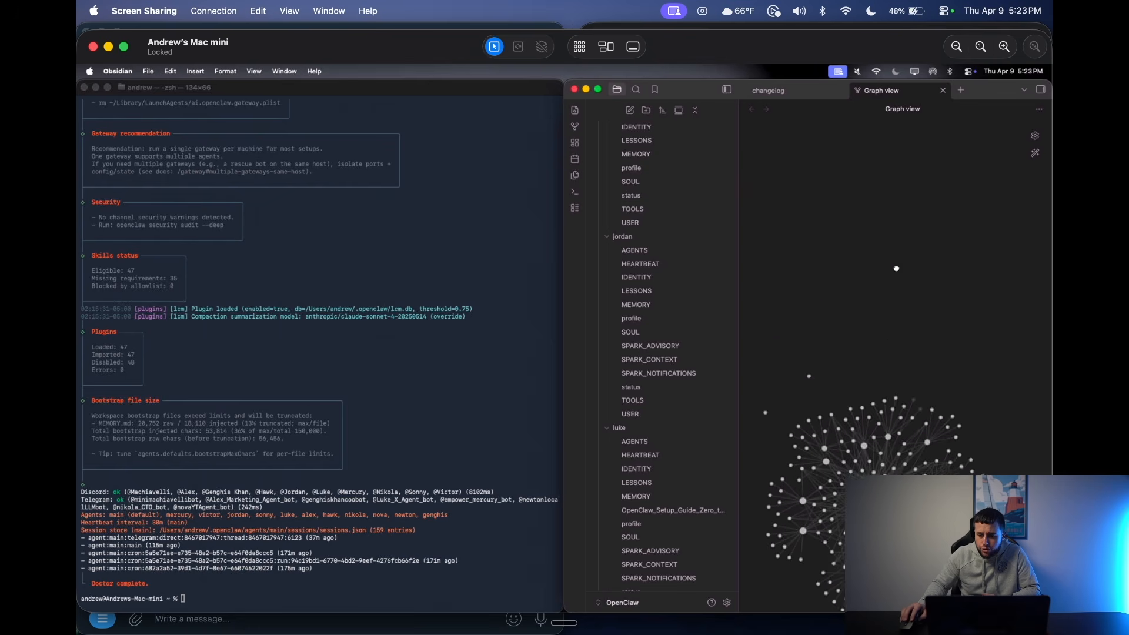
drag(888, 334, 896, 268)
scroll(905, 284, up, 3)
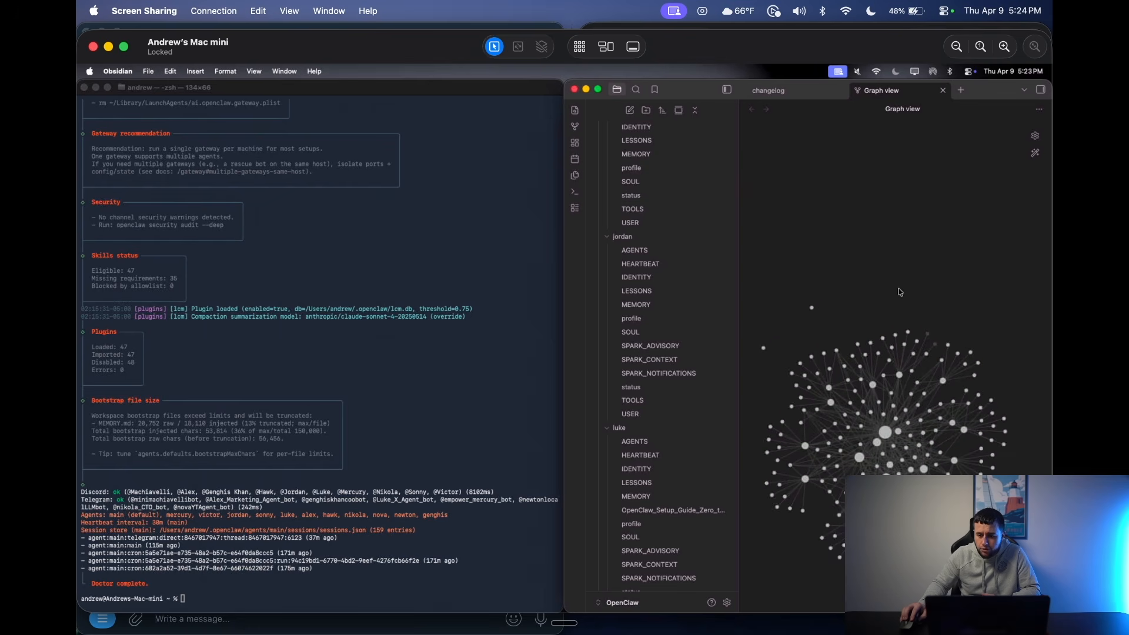
drag(919, 239, 937, 200)
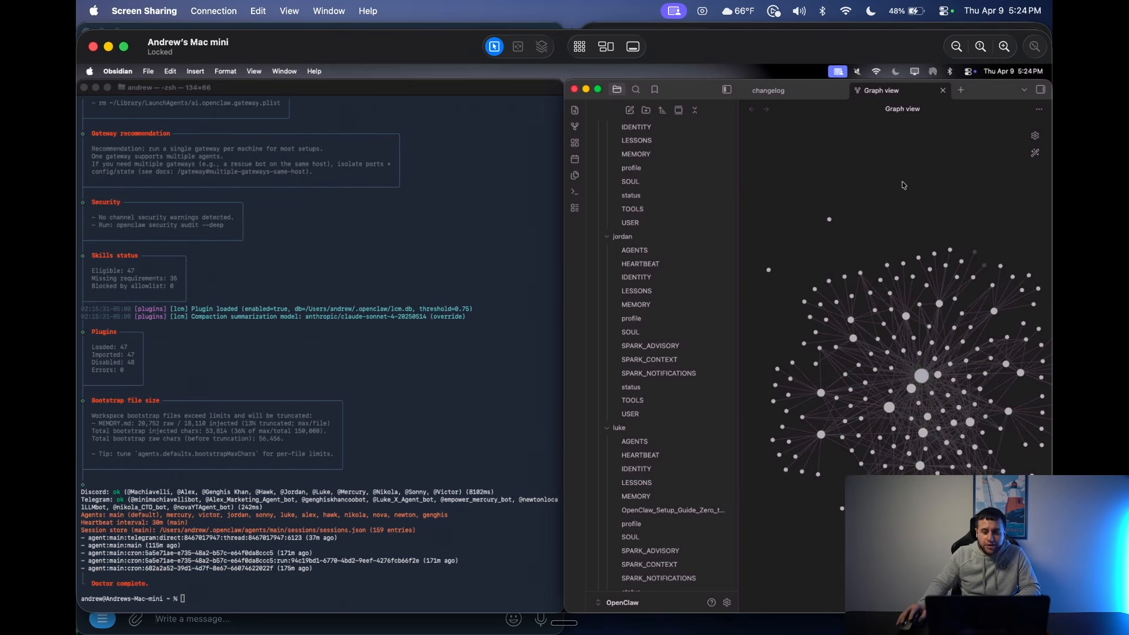
scroll(911, 187, up, 2)
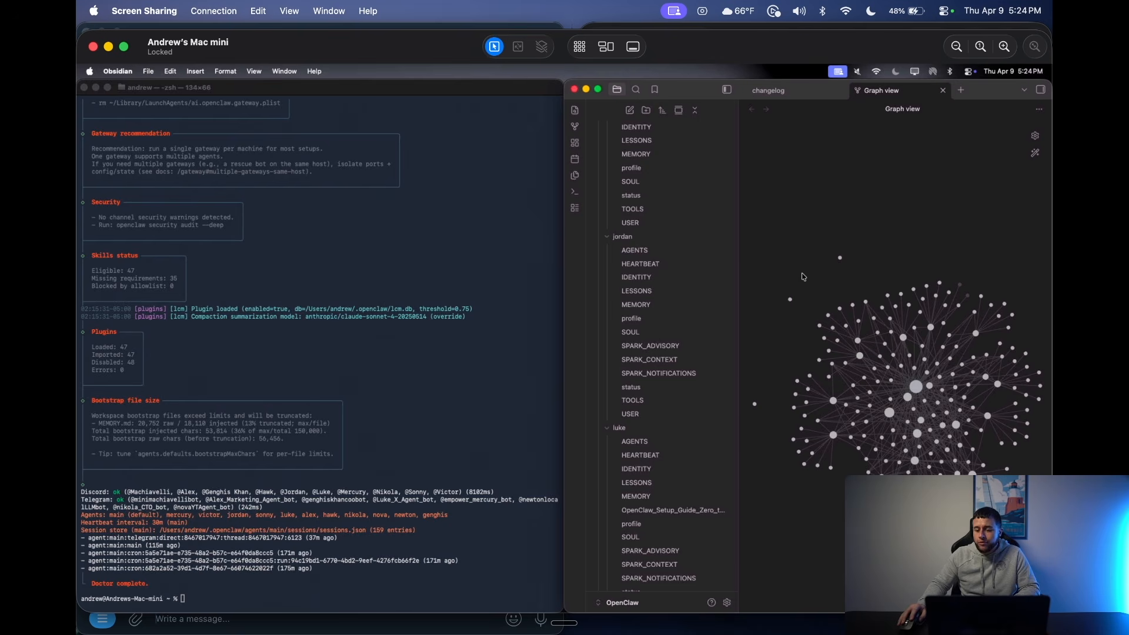
click(367, 29)
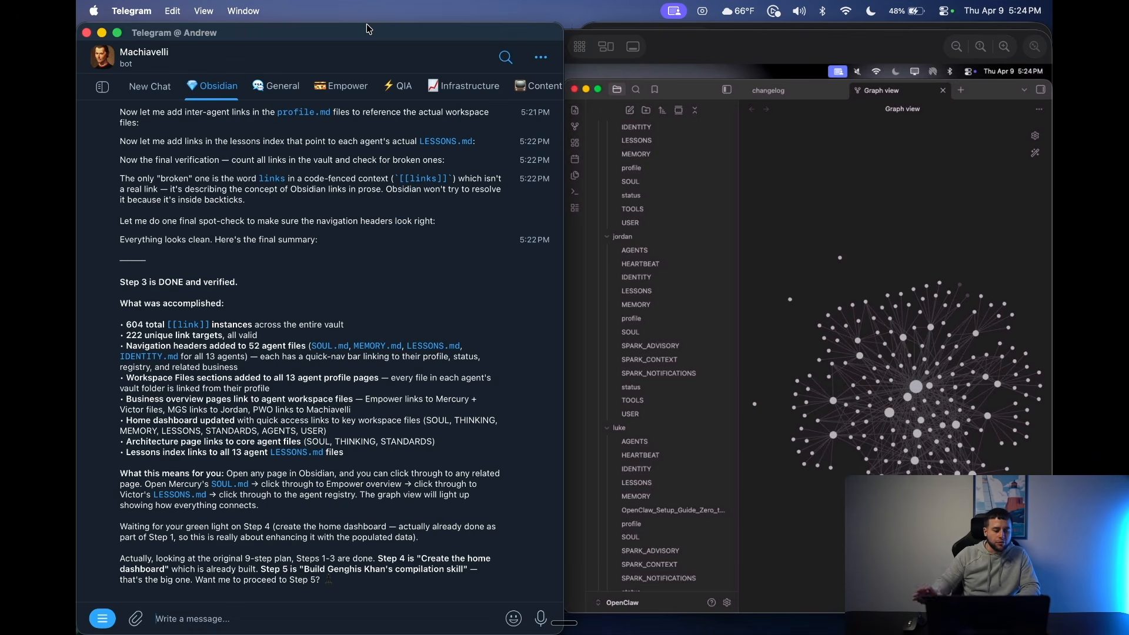